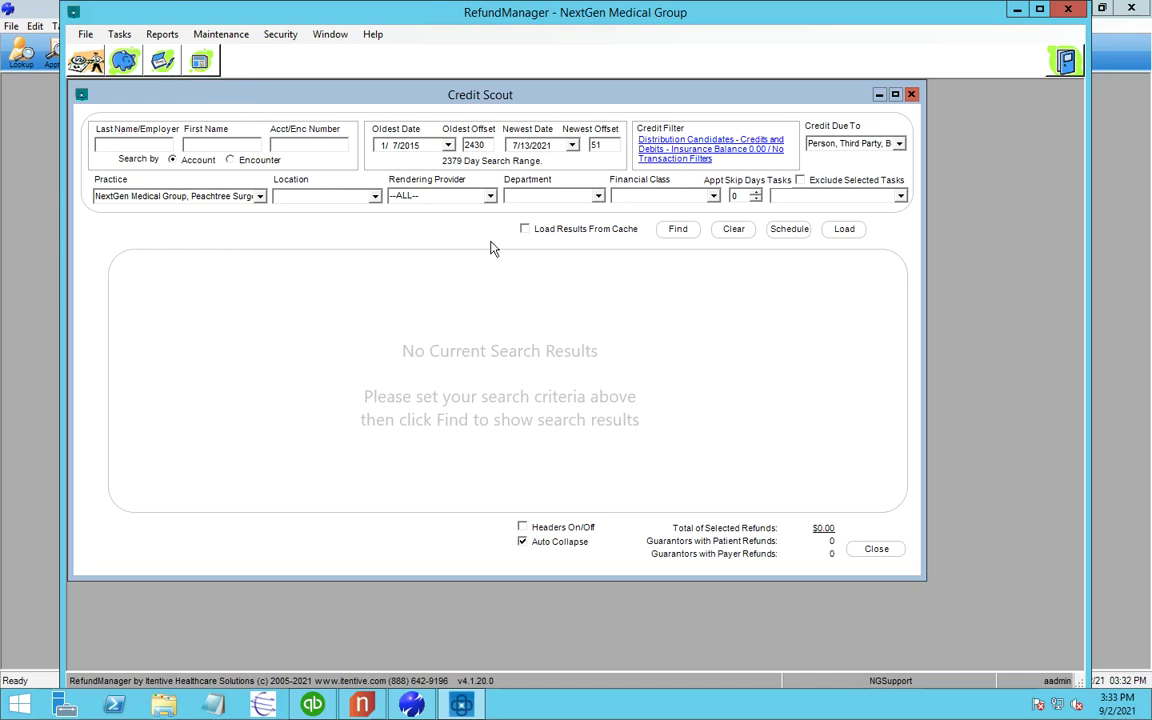
Enlarge the Credit Scout window within the main application window.
{"action": "left_click_drag", "start_coordinate": [925, 581], "coordinate": [1048, 648]}
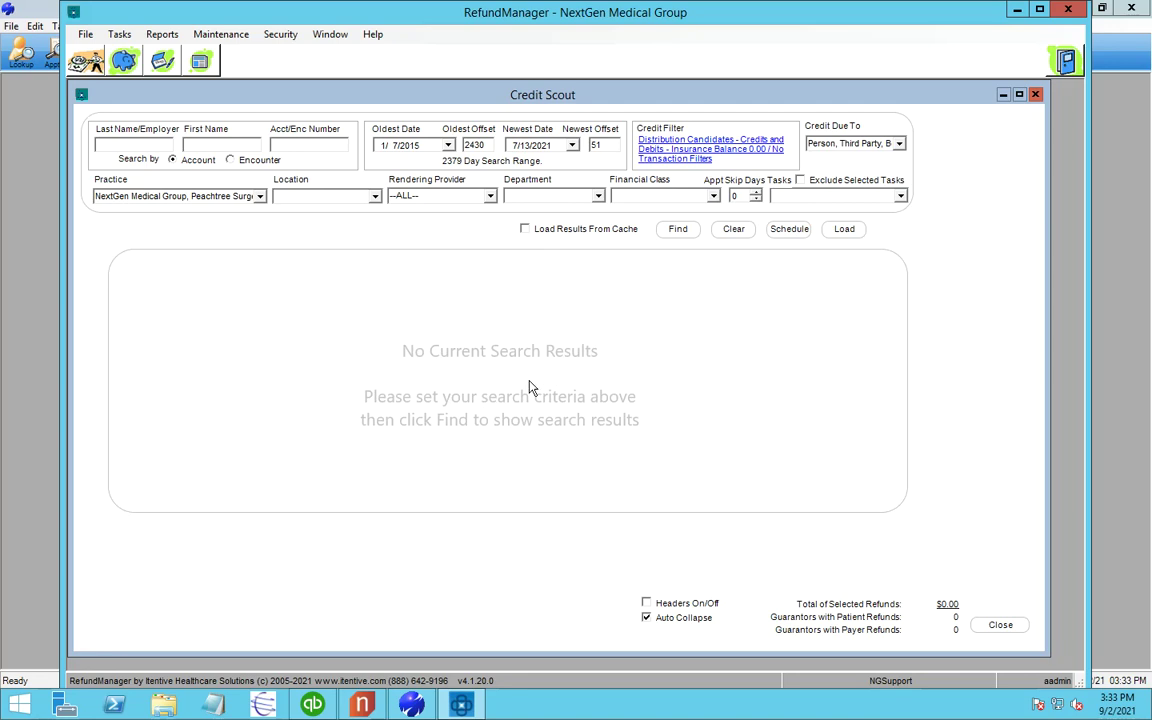
{"action": "left_click", "coordinate": [102, 145]}
{"action": "left_click", "coordinate": [299, 145]}
{"action": "type", "text": "1"}
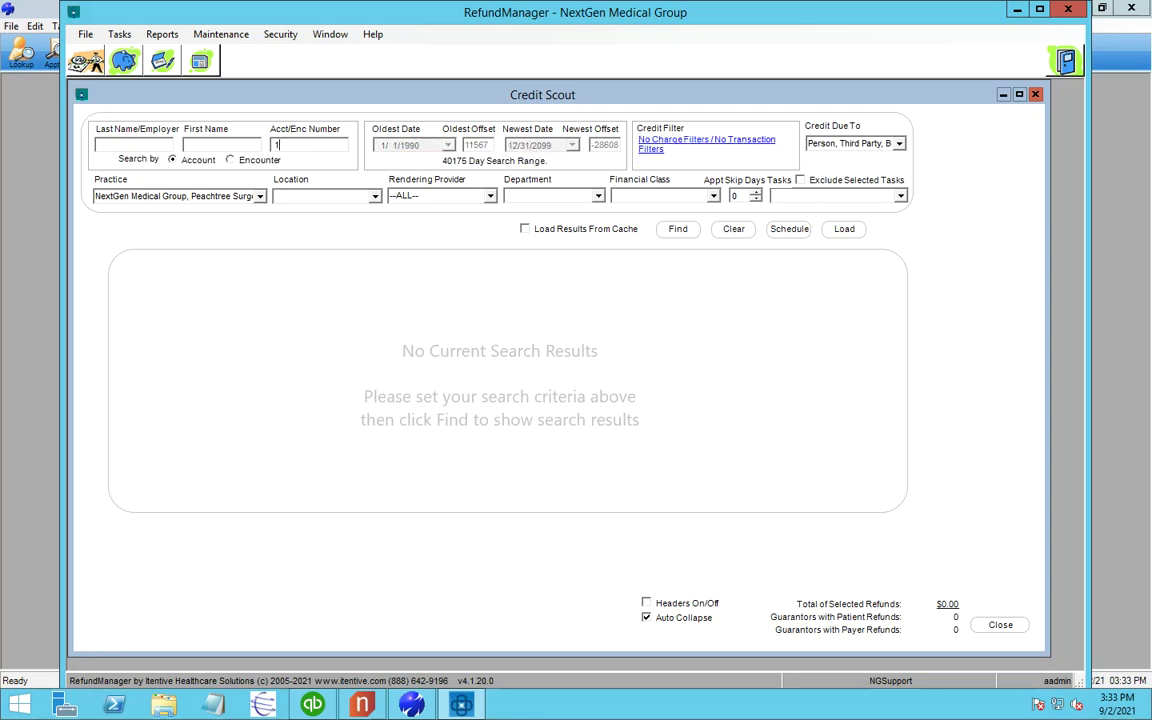
{"action": "type", "text": "209,11011,10211,130"}
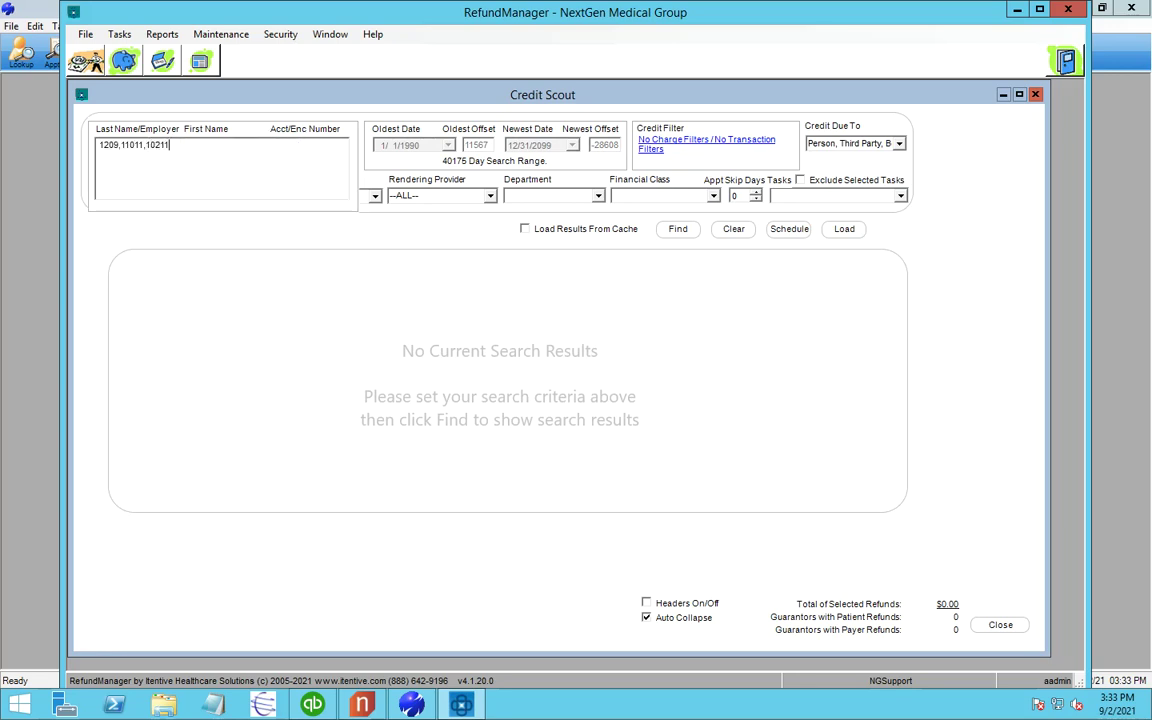
{"action": "type", "text": "110,111"}
{"action": "key", "text": "BackSpace"}
{"action": "key", "text": "BackSpace"}
{"action": "key", "text": "BackSpace"}
{"action": "key", "text": "BackSpace"}
{"action": "key", "text": "BackSpace"}
{"action": "key", "text": "BackSpace"}
{"action": "key", "text": "BackSpace"}
{"action": "key", "text": "BackSpace"}
{"action": "key", "text": "BackSpace"}
{"action": "key", "text": "BackSpace"}
{"action": "key", "text": "BackSpace"}
{"action": "key", "text": "BackSpace"}
{"action": "key", "text": "BackSpace"}
{"action": "key", "text": "BackSpace"}
{"action": "key", "text": "BackSpace"}
{"action": "key", "text": "BackSpace"}
{"action": "key", "text": "BackSpace"}
{"action": "key", "text": "BackSpace"}
{"action": "key", "text": "BackSpace"}
{"action": "key", "text": "BackSpace"}
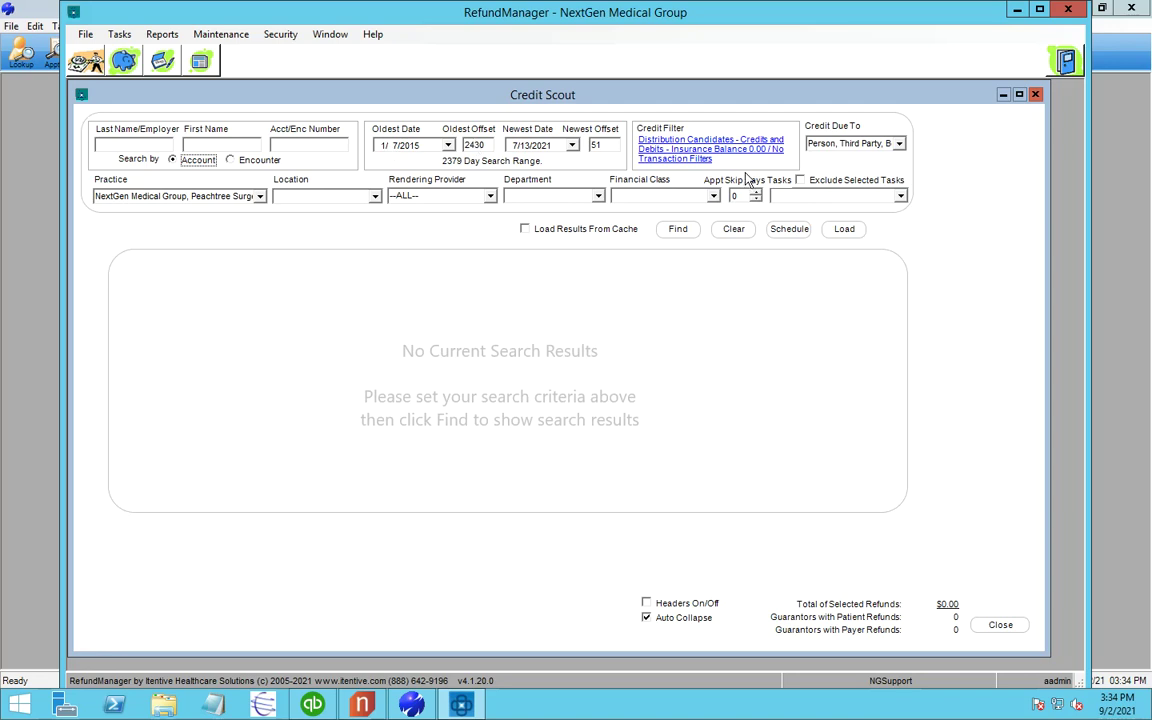
Review the credit filter, practice, location, rendering provider, financial class and appointment skip days search criteria, leaving them as set.
{"action": "left_click", "coordinate": [686, 148]}
{"action": "left_click", "coordinate": [208, 196]}
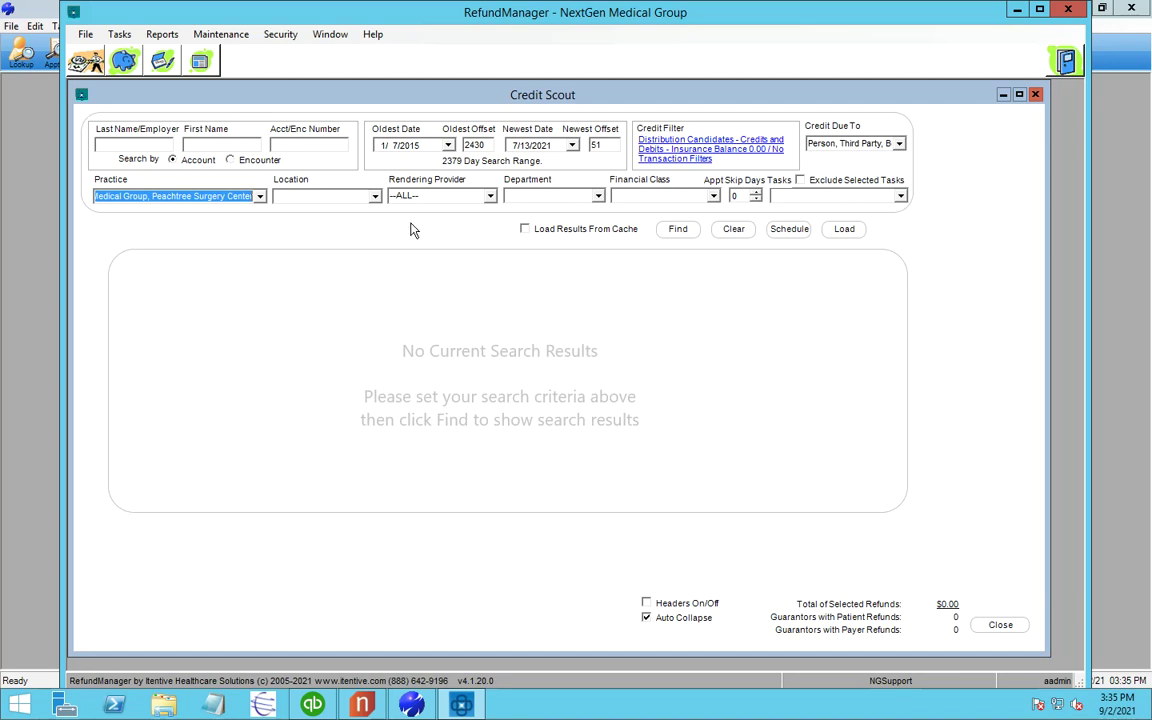
{"action": "left_click", "coordinate": [376, 196]}
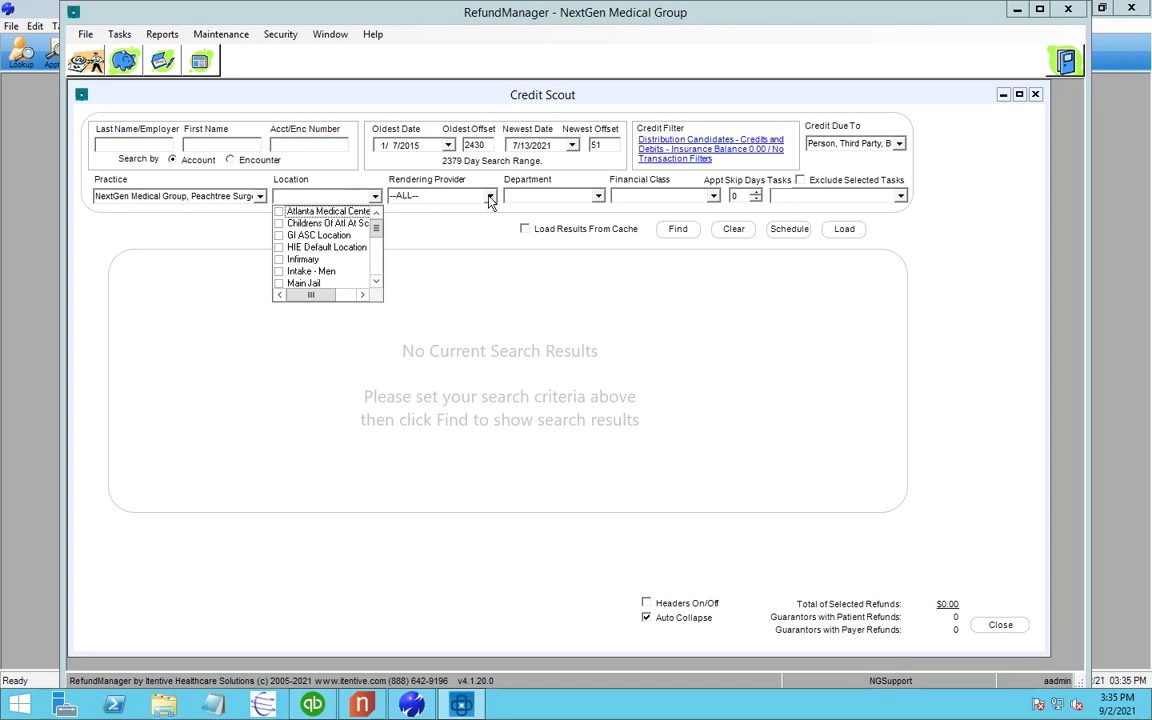
{"action": "left_click", "coordinate": [440, 180]}
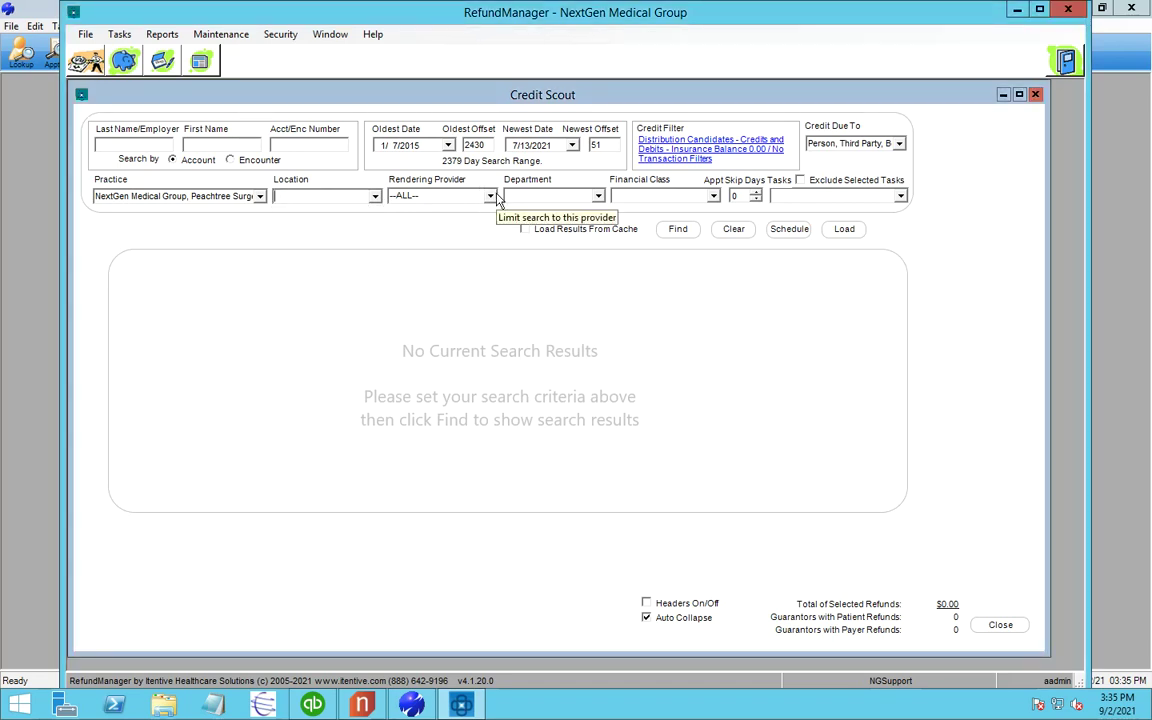
{"action": "left_click", "coordinate": [492, 197]}
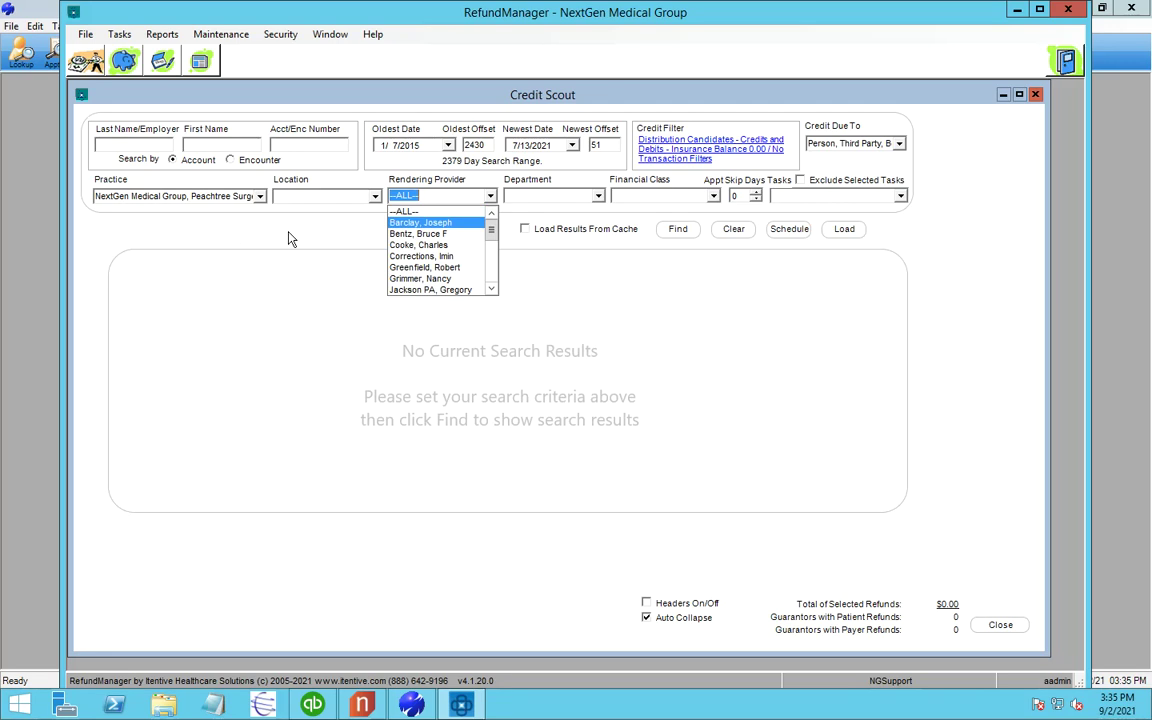
{"action": "left_click", "coordinate": [650, 177]}
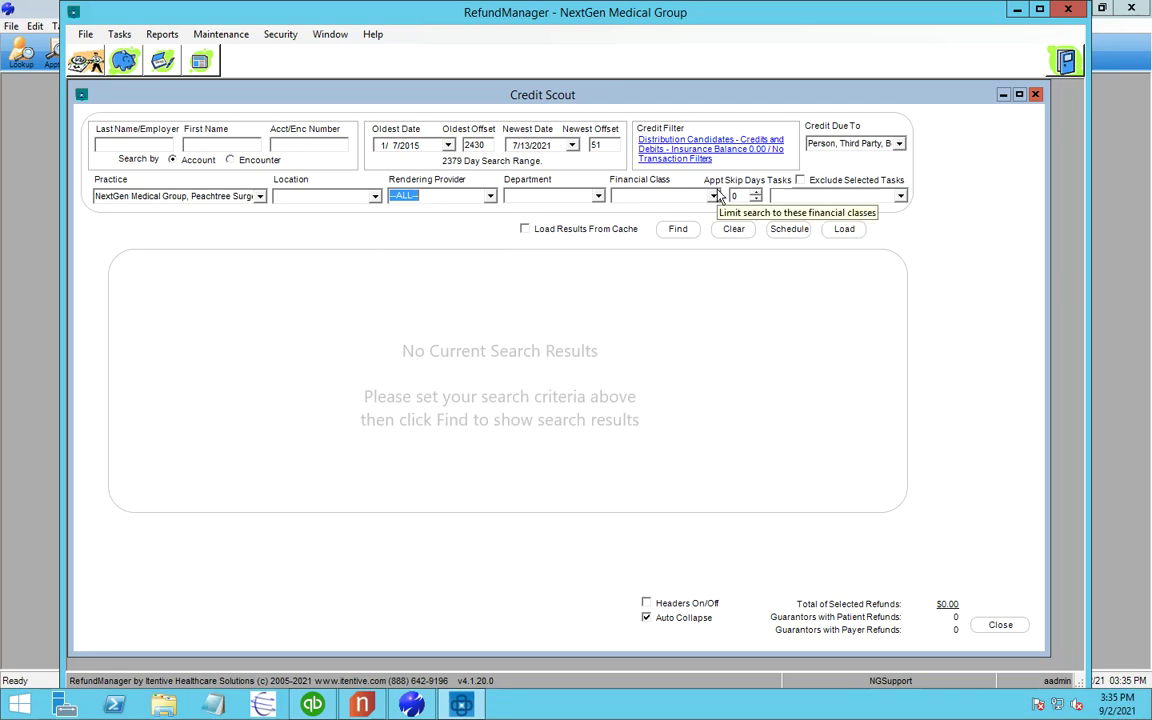
{"action": "left_click", "coordinate": [714, 196]}
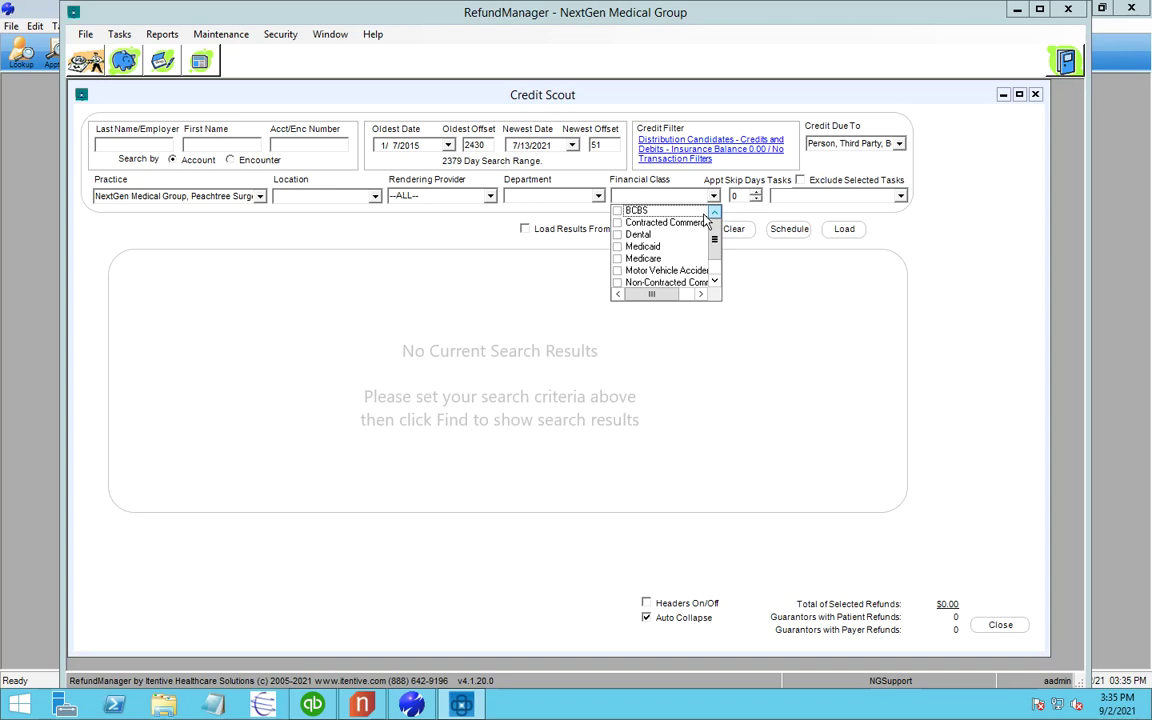
{"action": "left_click", "coordinate": [732, 214]}
{"action": "left_click", "coordinate": [735, 197]}
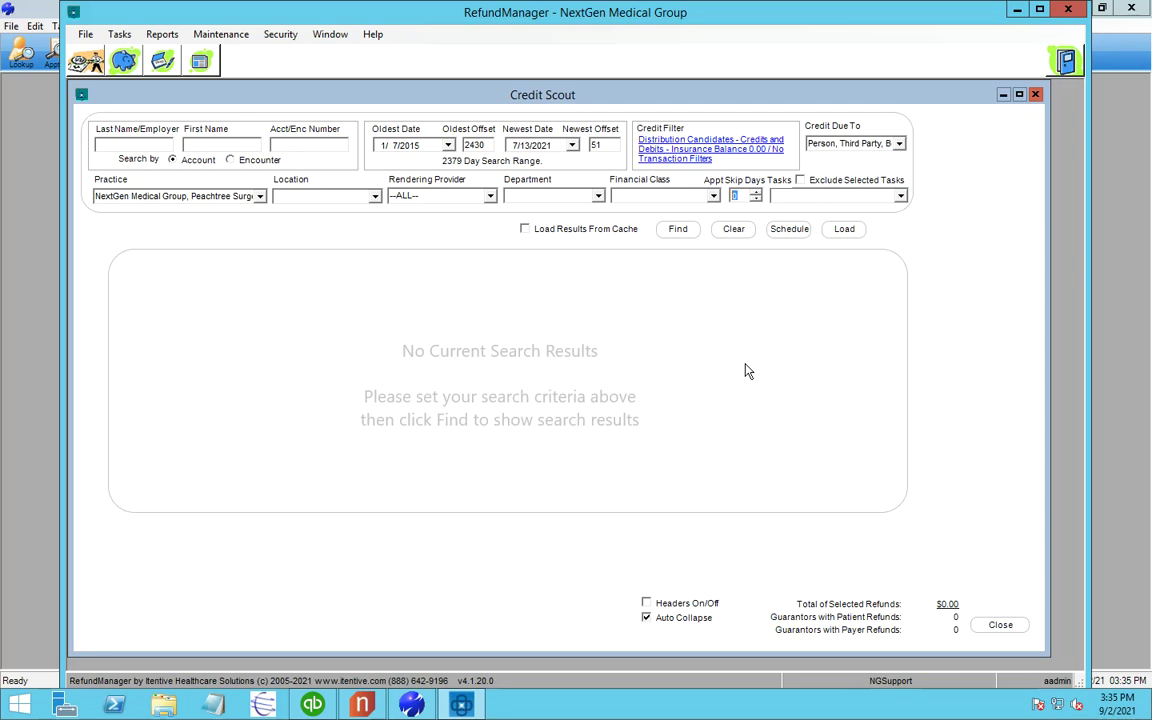
Run the credit search with the current criteria and expand the guarantor holding the $50.00 patient credit.
{"action": "left_click", "coordinate": [690, 231]}
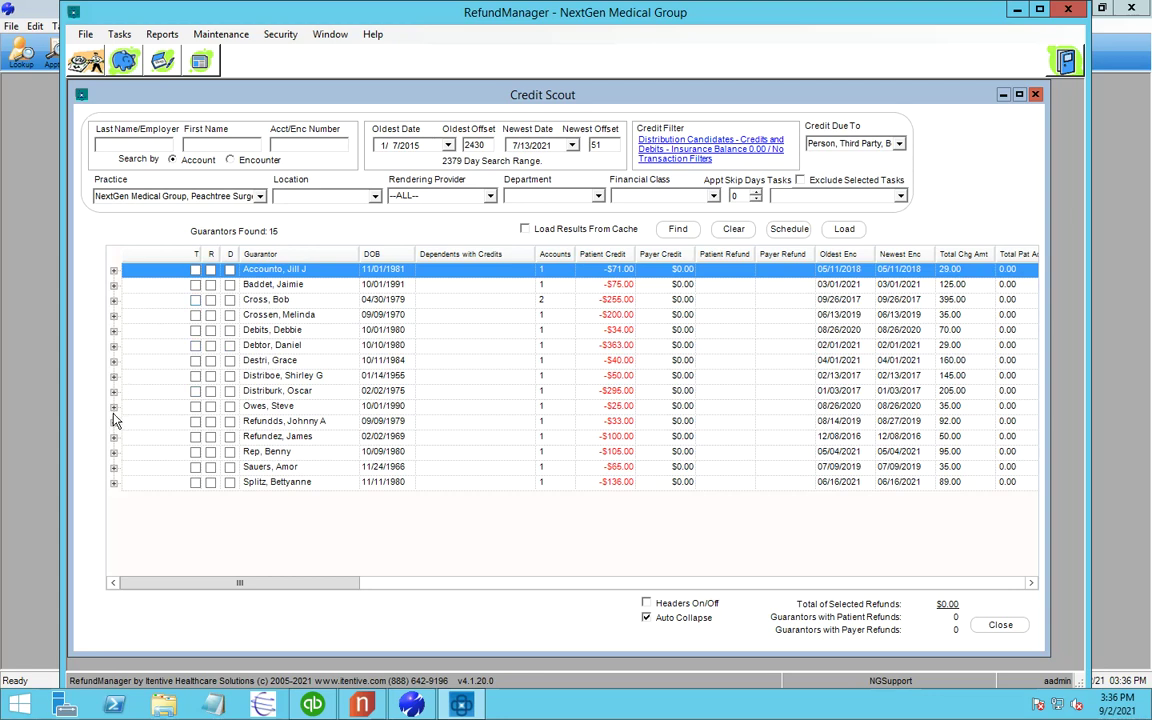
{"action": "left_click", "coordinate": [265, 378]}
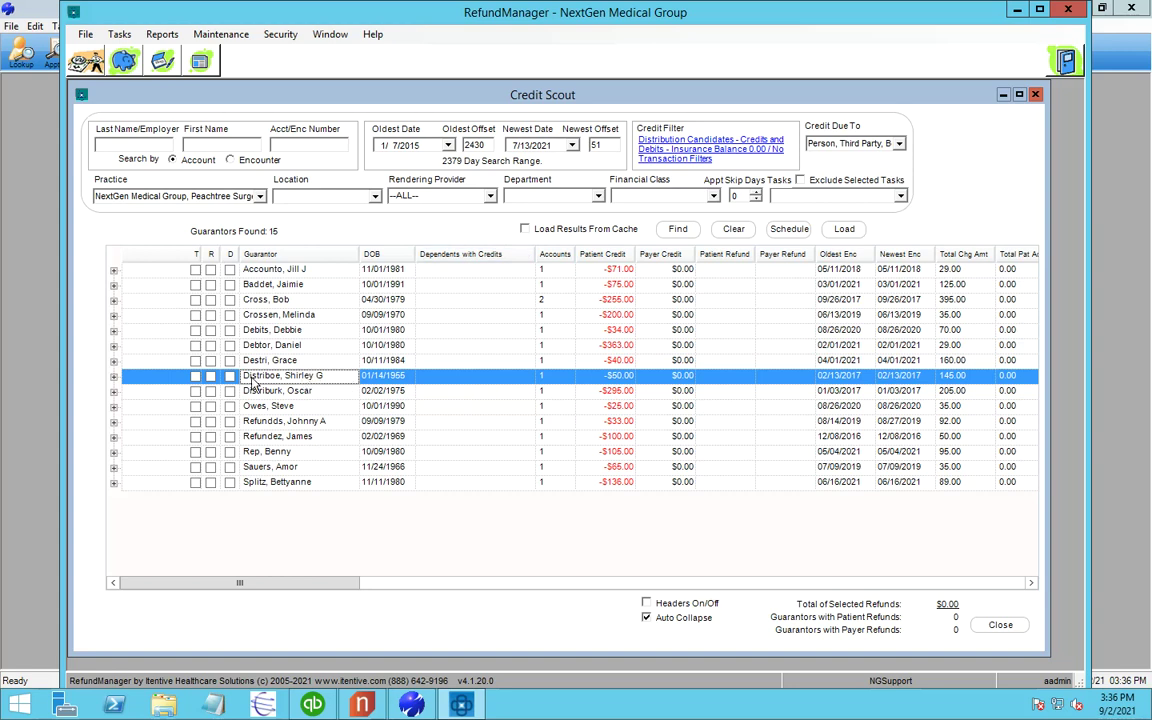
{"action": "left_click", "coordinate": [113, 377]}
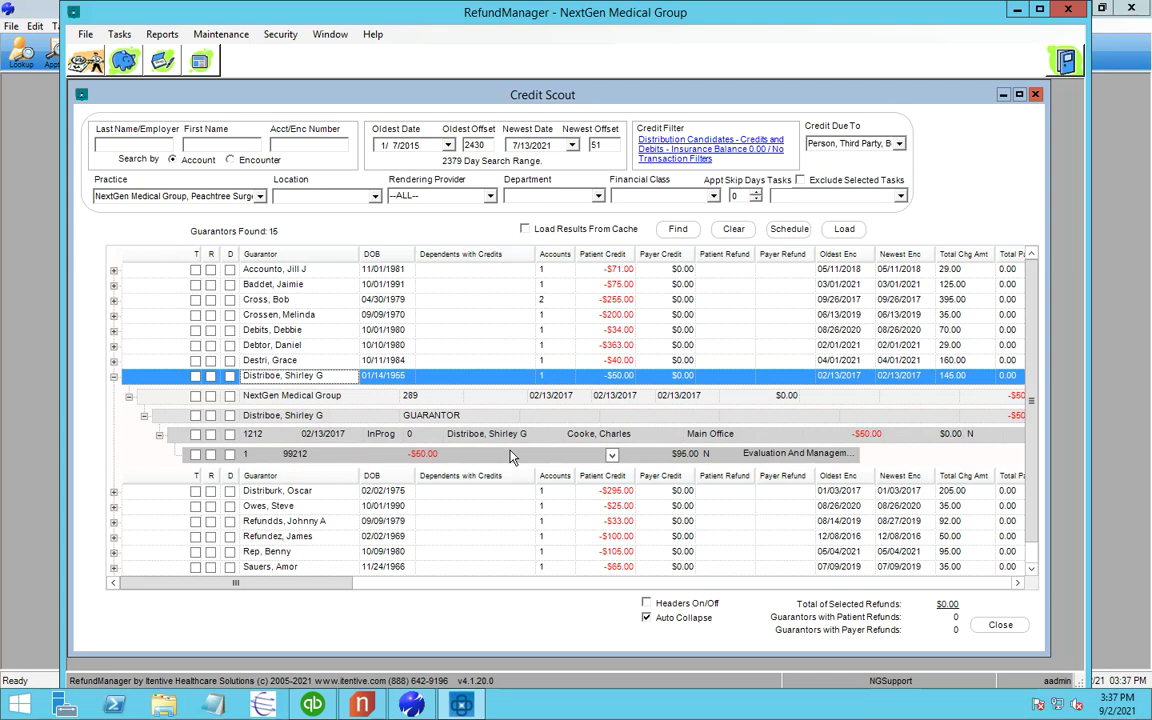
Examine the transactions of the expanded guarantor's 02/13/2017 encounter and return to the search results.
{"action": "left_click", "coordinate": [264, 436]}
{"action": "double_click", "coordinate": [266, 437]}
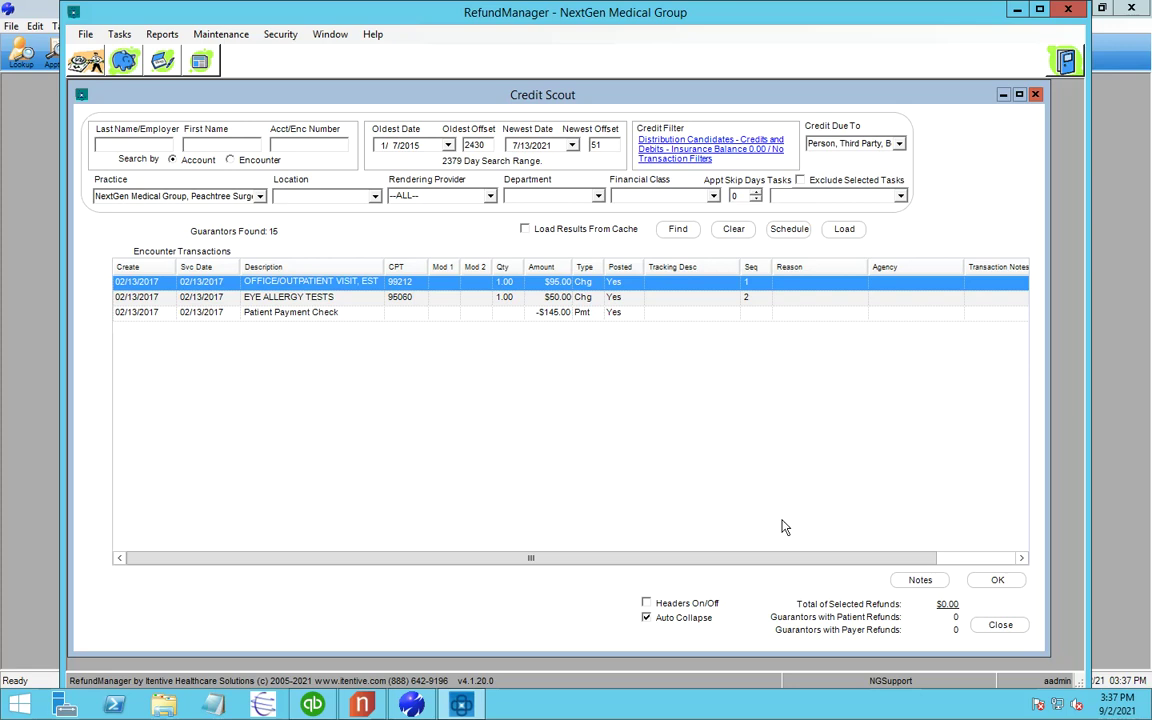
{"action": "left_click", "coordinate": [998, 581]}
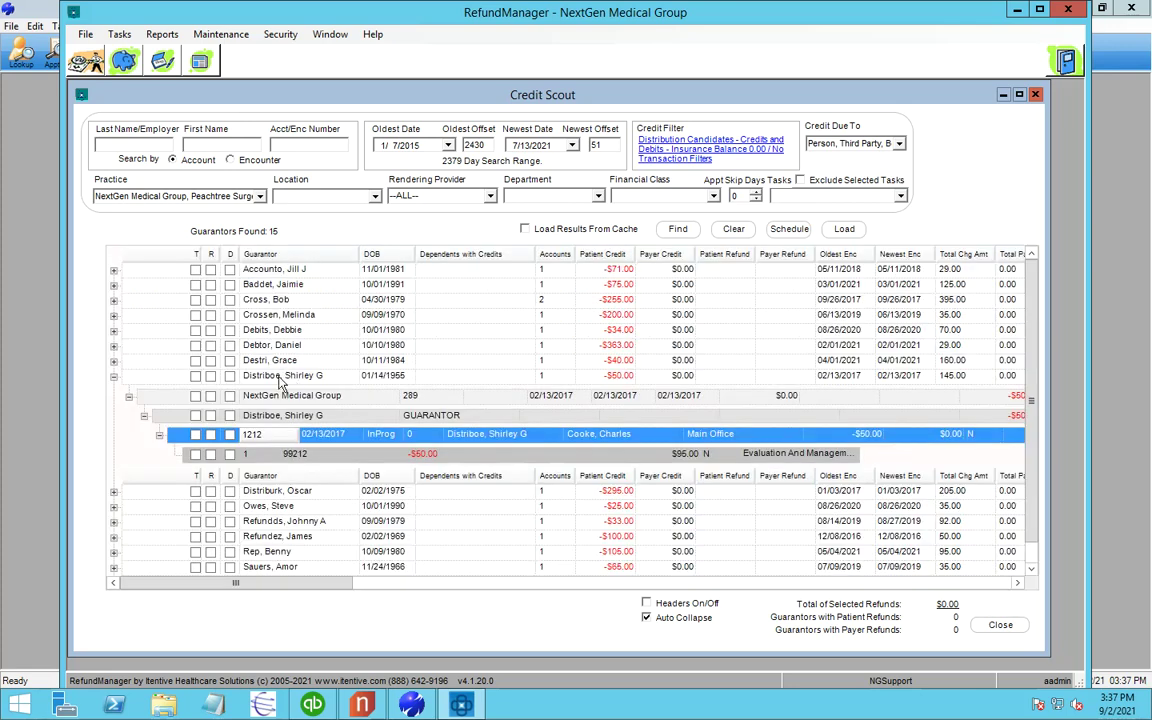
Mark the guarantor with the $50.00 credit for distribution, and check the Distribution Preview.
{"action": "right_click", "coordinate": [256, 346]}
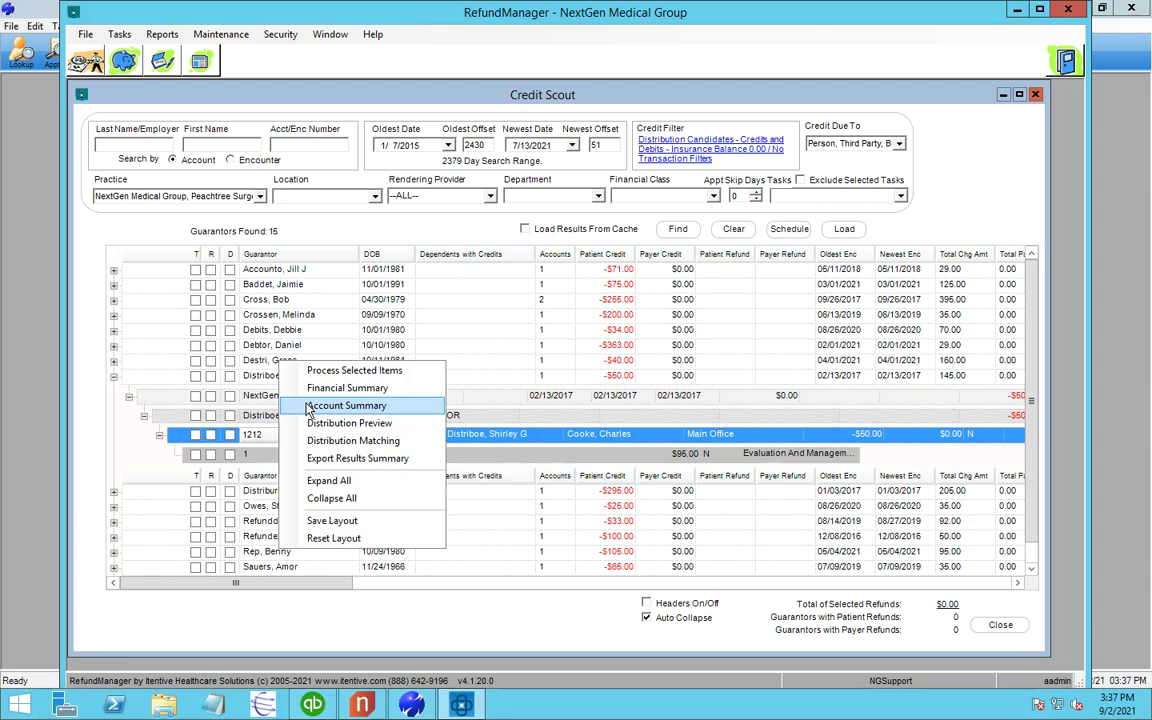
{"action": "left_click", "coordinate": [230, 377]}
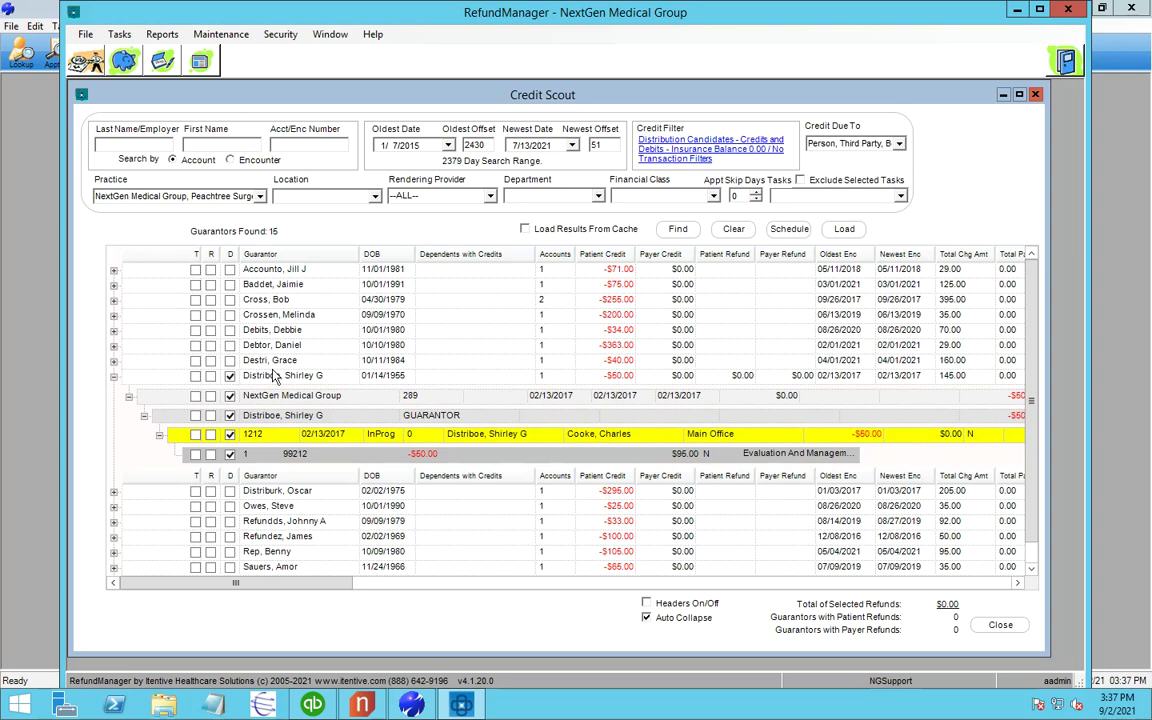
{"action": "right_click", "coordinate": [272, 377]}
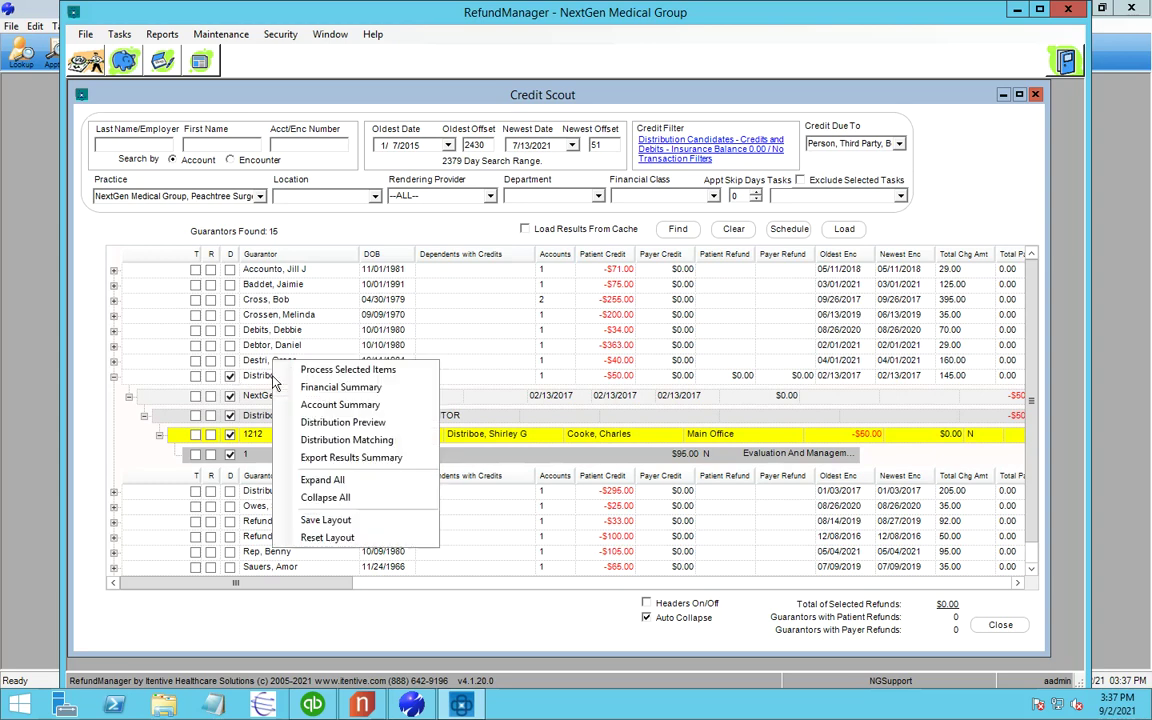
{"action": "left_click", "coordinate": [322, 425]}
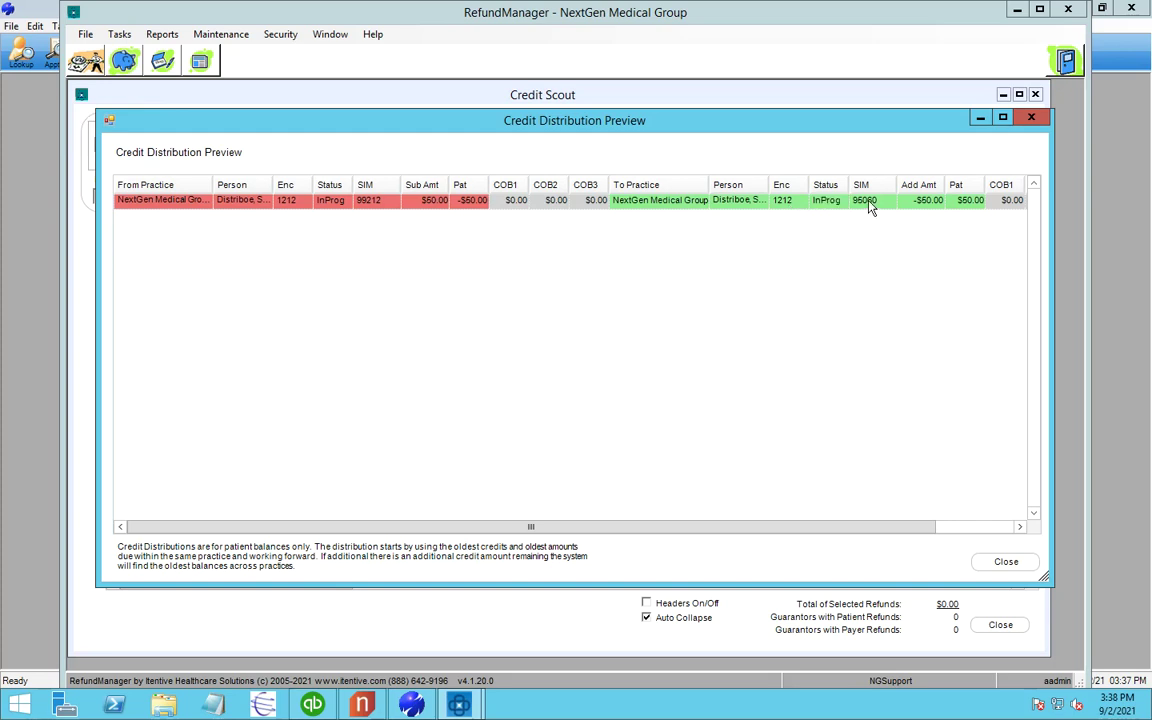
{"action": "left_click", "coordinate": [1006, 563]}
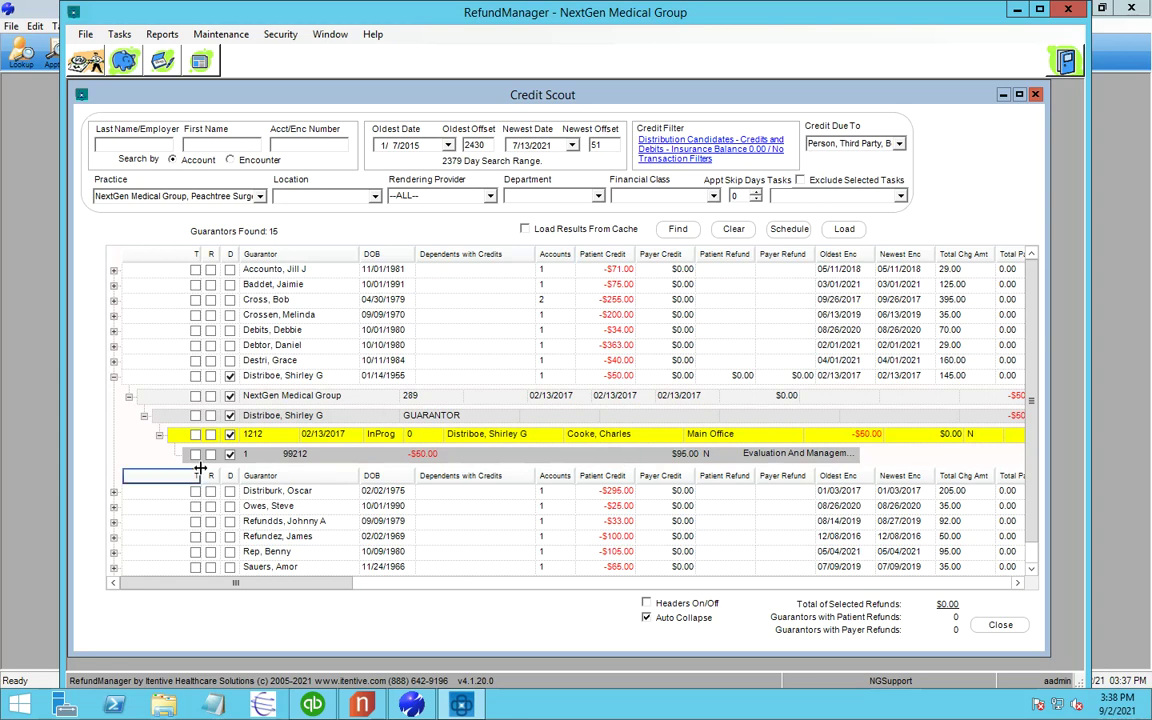
Expand the guarantor with the $295.00 patient credit and examine the transactions of the 01/03/2017 encounter.
{"action": "left_click", "coordinate": [114, 492]}
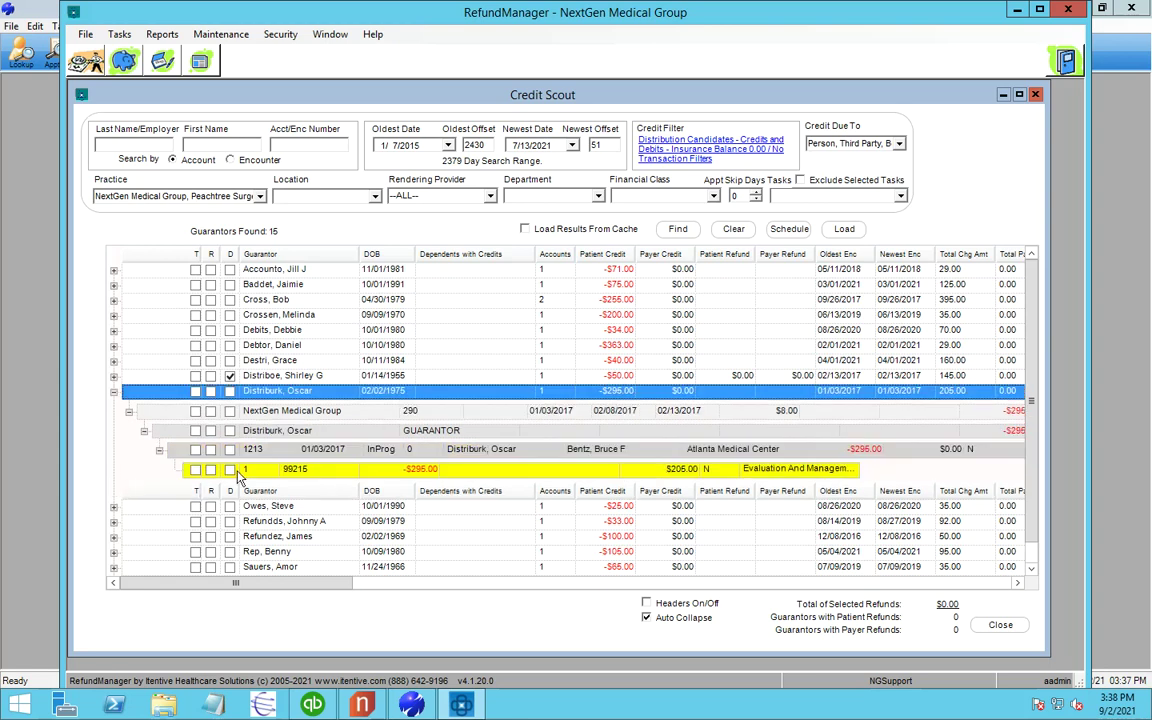
{"action": "left_click", "coordinate": [259, 450]}
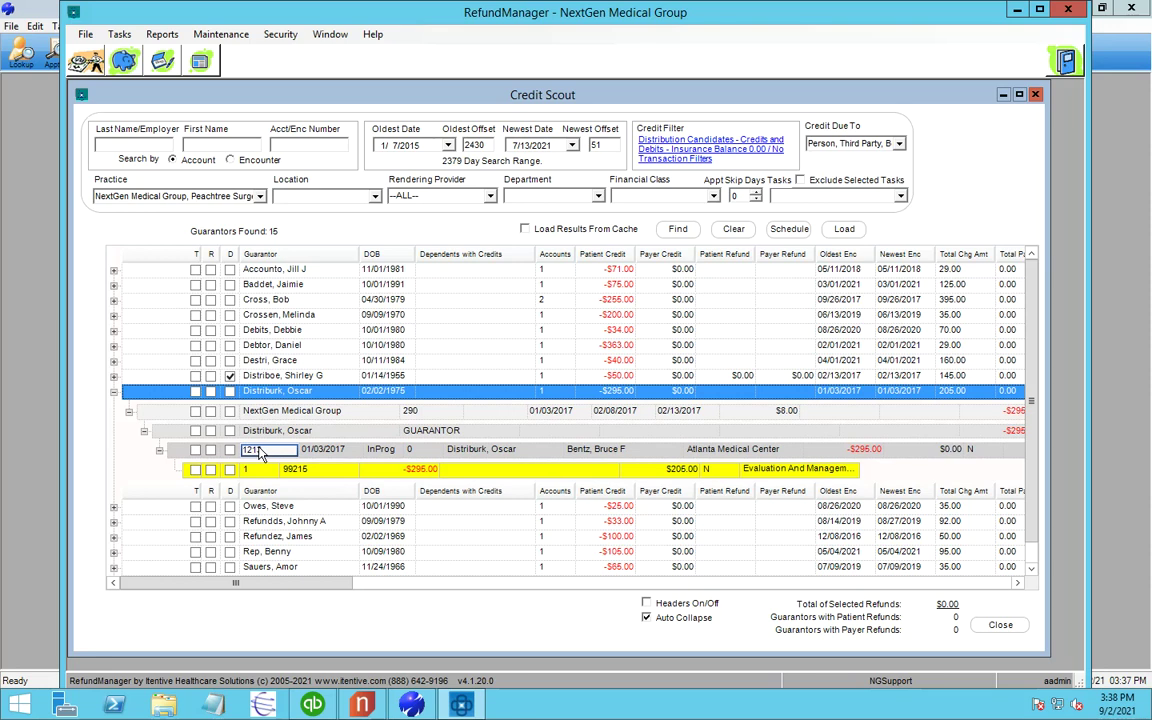
{"action": "double_click", "coordinate": [259, 451]}
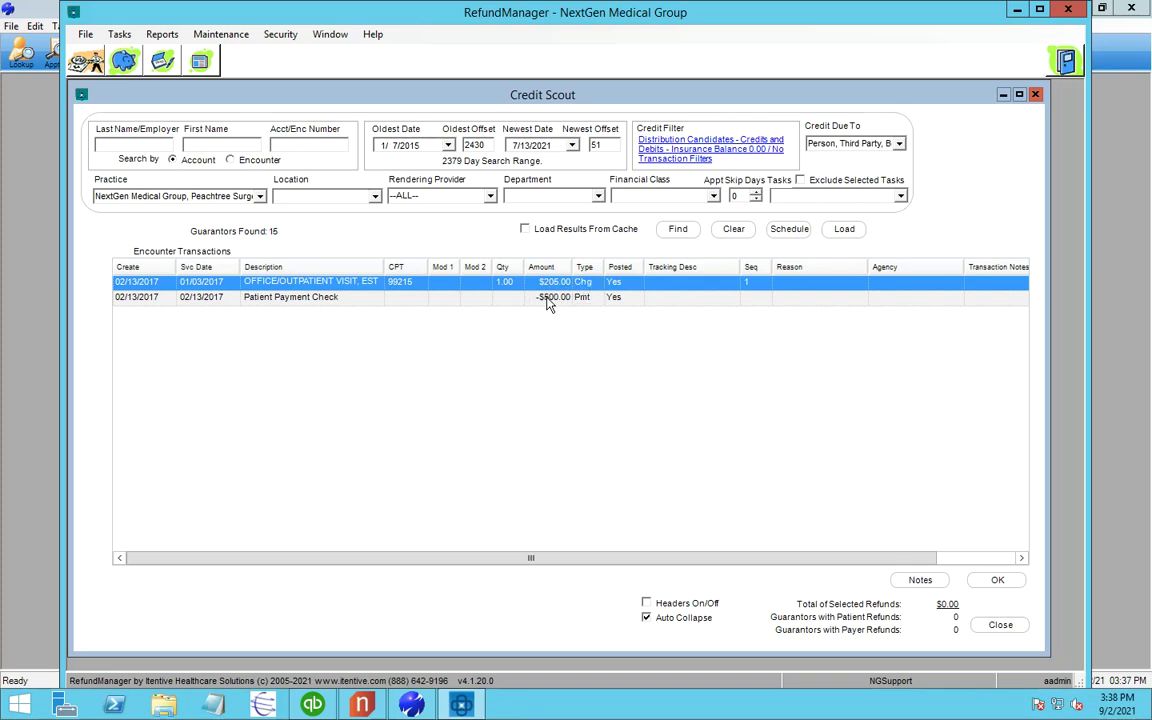
{"action": "left_click", "coordinate": [996, 580]}
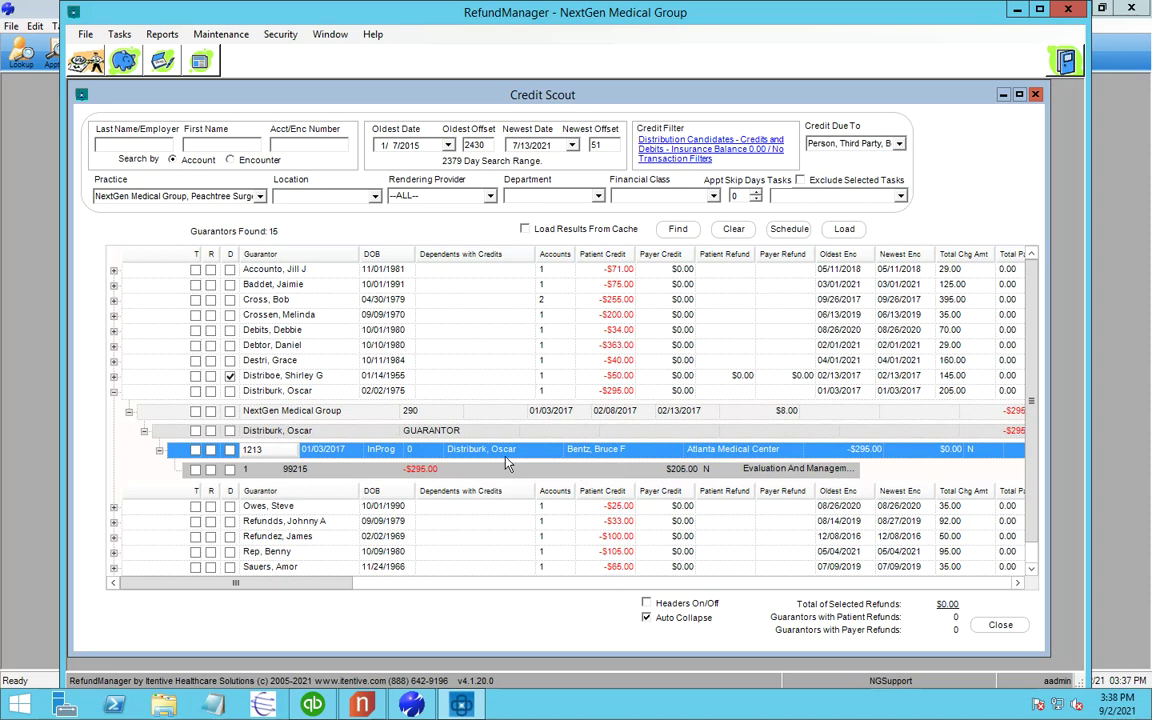
Mark the guarantor with the $295.00 credit for distribution, and check the Distribution Preview.
{"action": "left_click", "coordinate": [231, 391]}
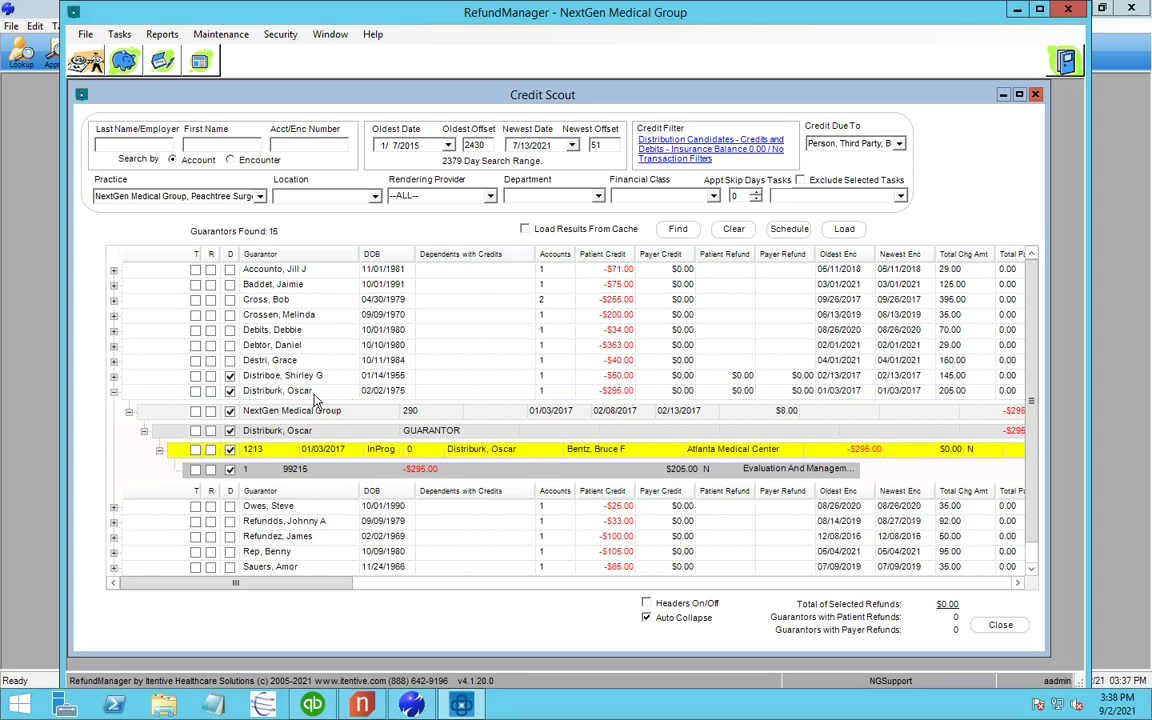
{"action": "right_click", "coordinate": [310, 377]}
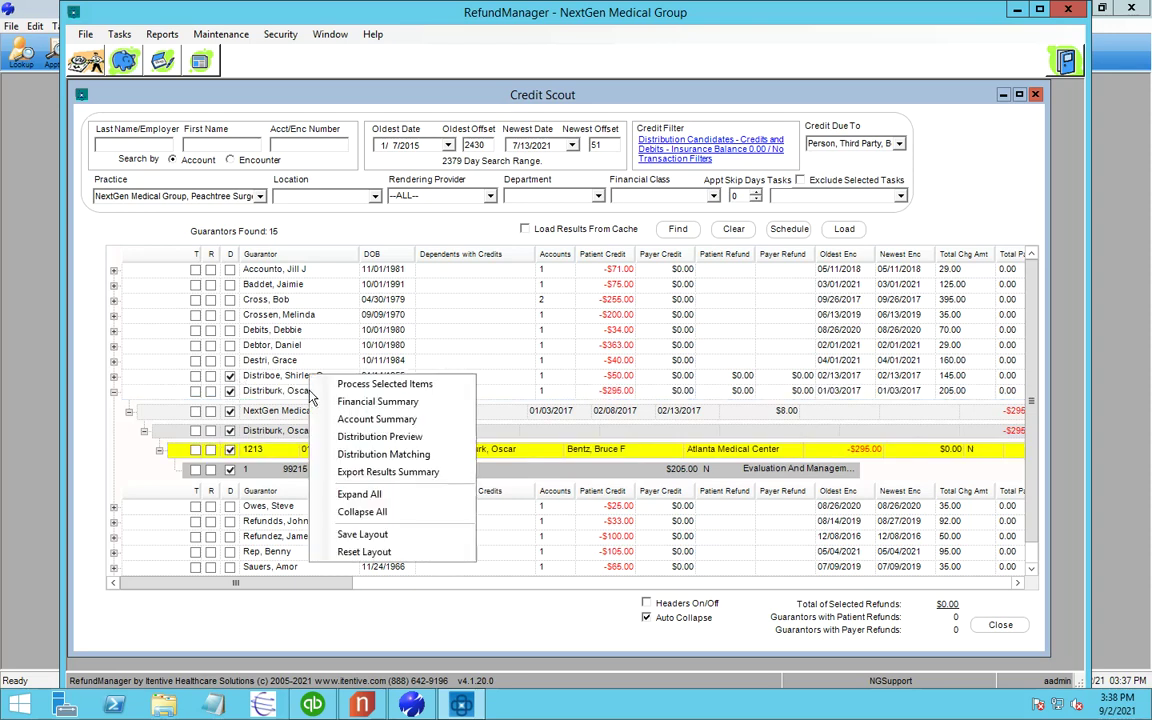
{"action": "left_click", "coordinate": [351, 440]}
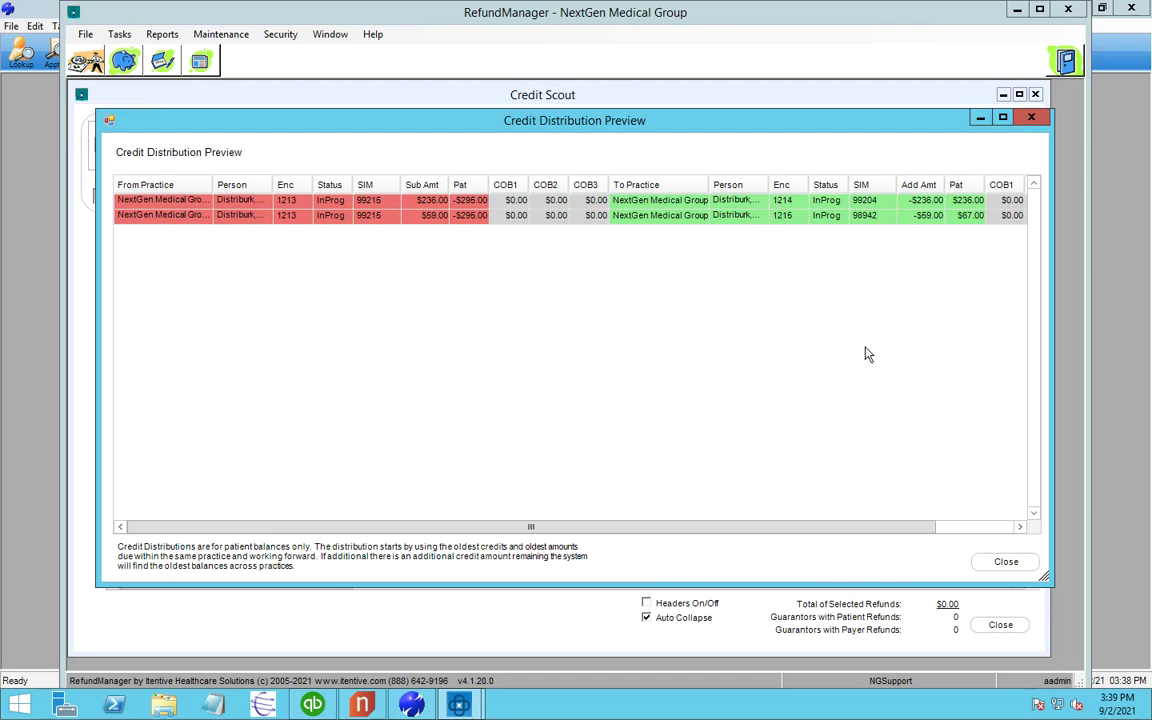
{"action": "left_click", "coordinate": [1006, 563]}
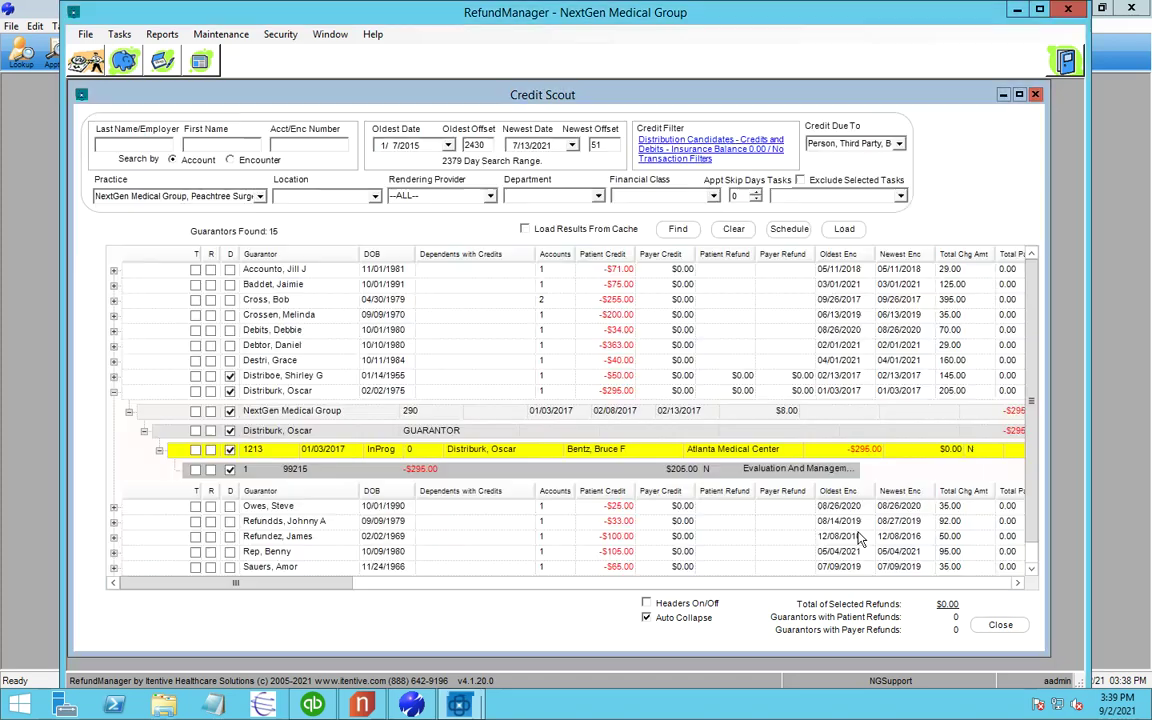
In Distribution Matching for the $295.00 guarantor, match the 99215 credit to the $67.00 owed on the 98942 chiropractic charge.
{"action": "right_click", "coordinate": [268, 380]}
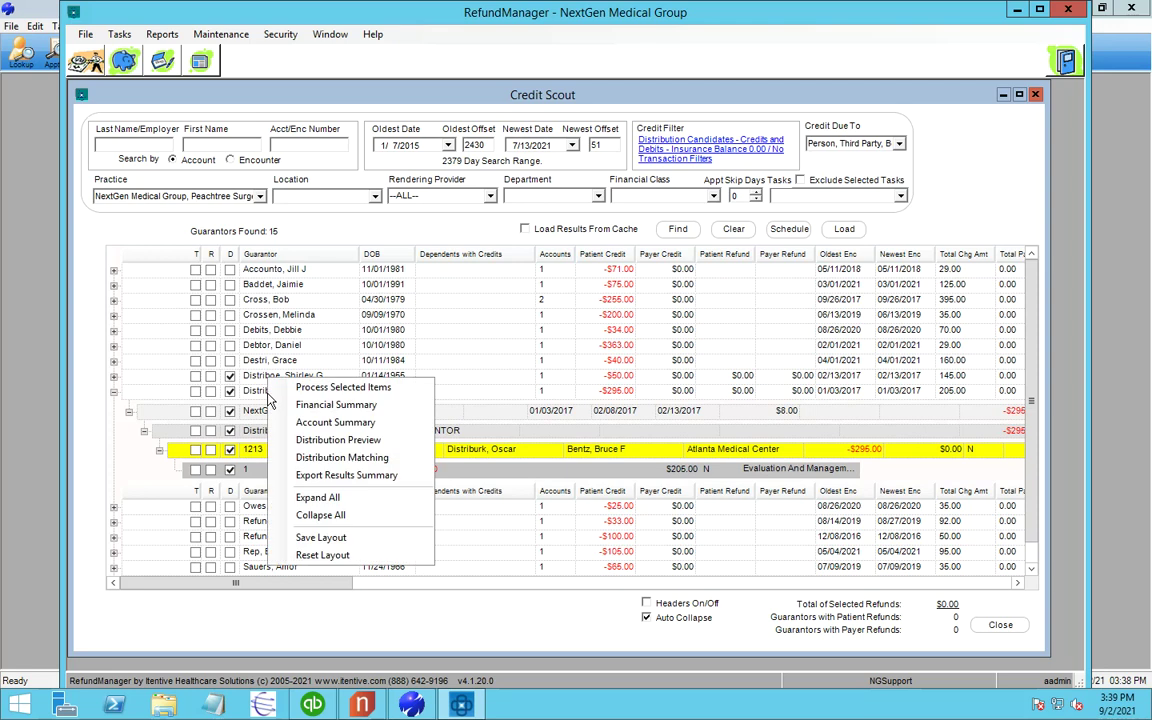
{"action": "left_click", "coordinate": [313, 458]}
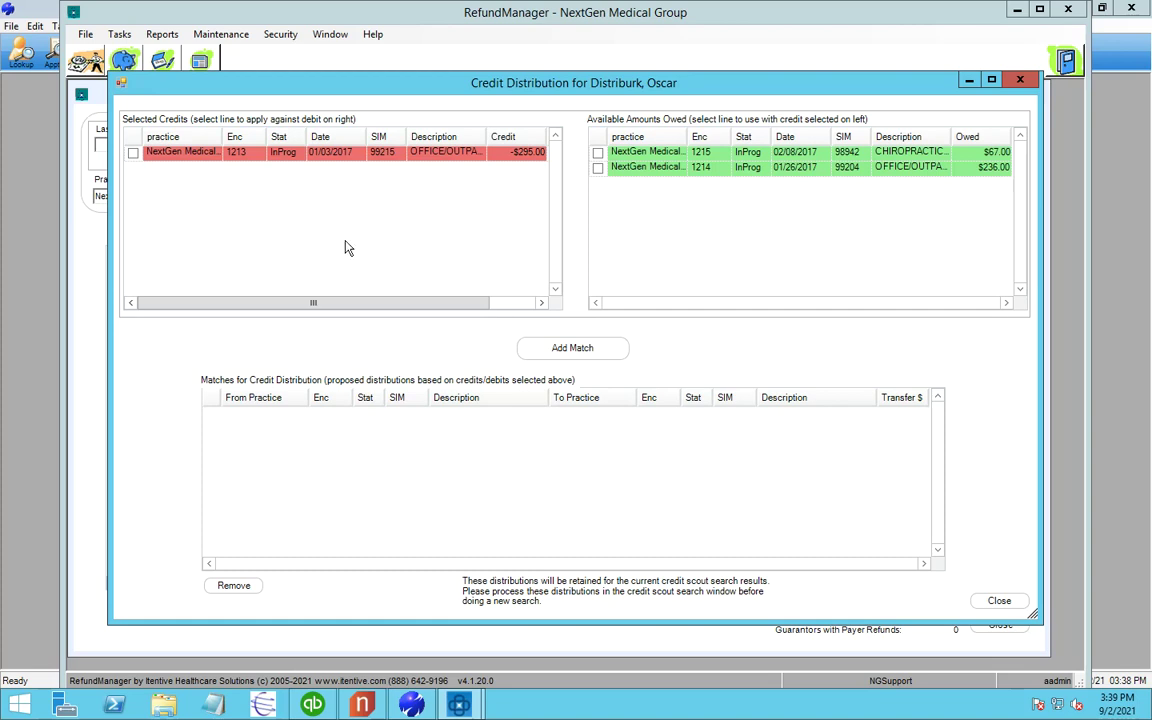
{"action": "left_click", "coordinate": [133, 154]}
{"action": "left_click", "coordinate": [597, 153]}
{"action": "left_click", "coordinate": [589, 347]}
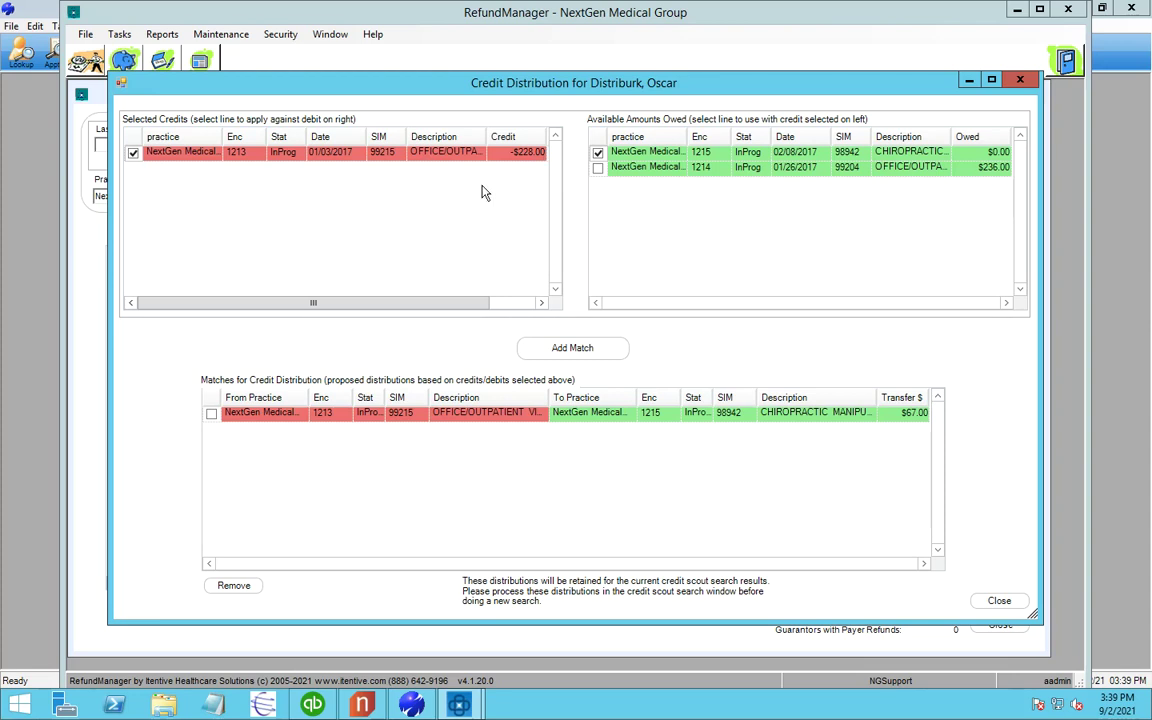
Match the remaining 99215 credit to the 99204 office visit charge from 01/26/2017 and close the distribution matching.
{"action": "left_click", "coordinate": [598, 168]}
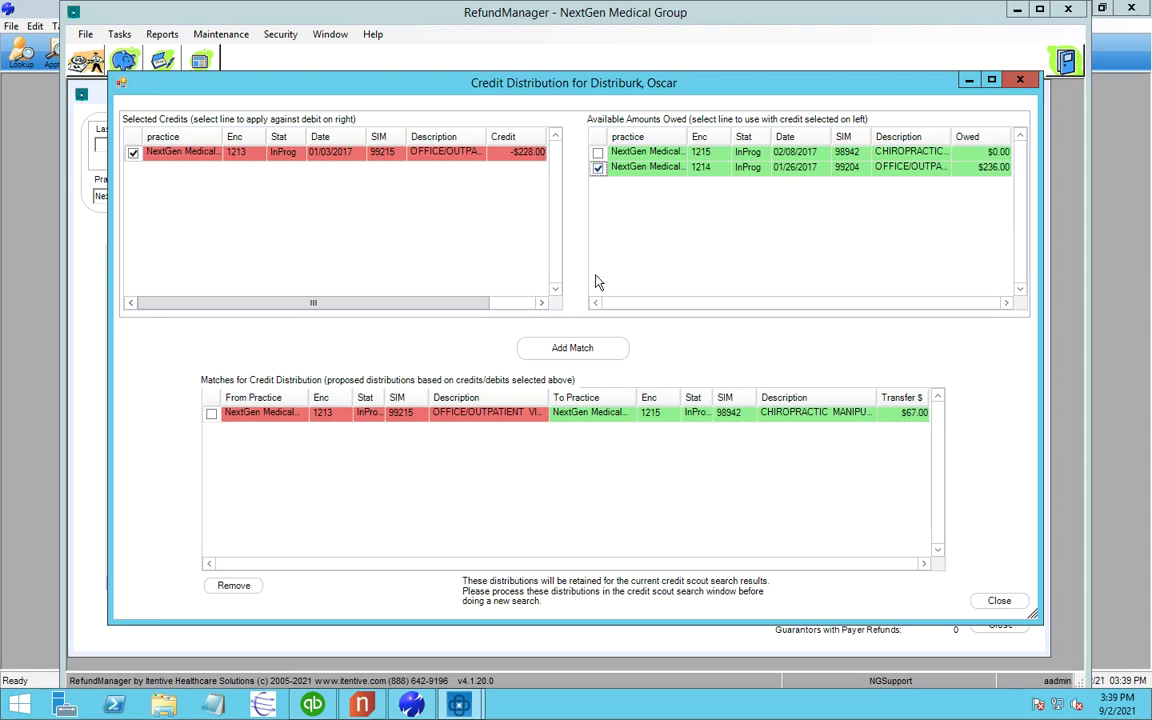
{"action": "left_click", "coordinate": [589, 352]}
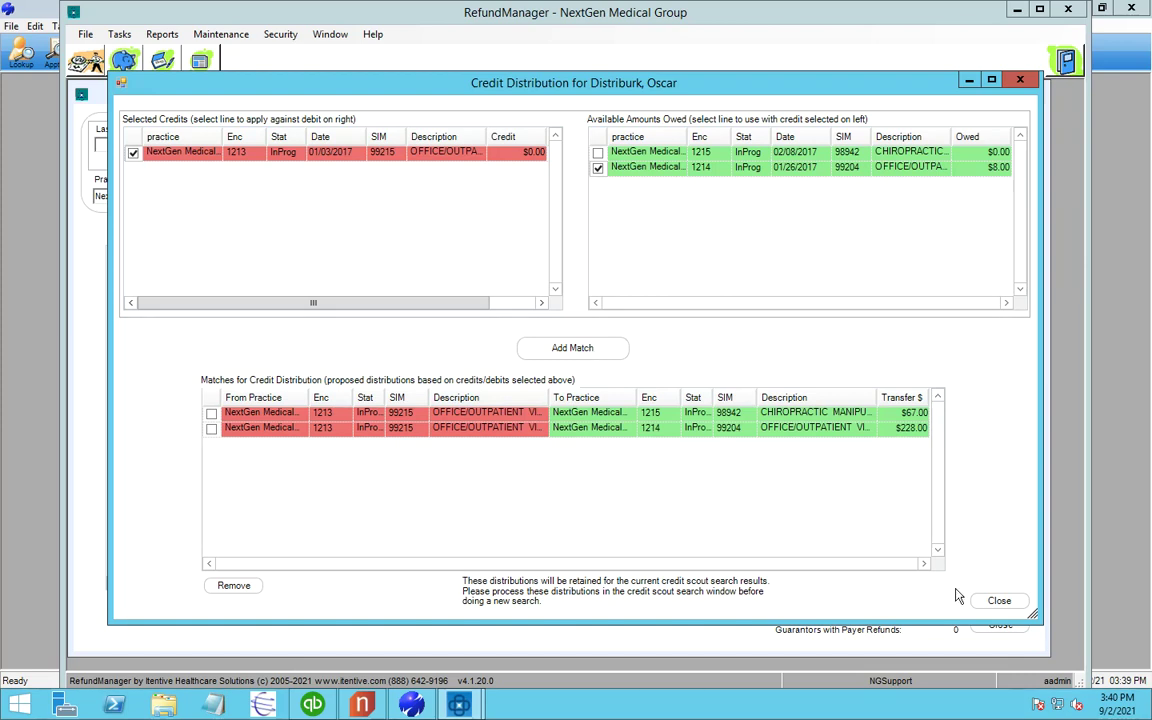
{"action": "left_click", "coordinate": [1015, 602]}
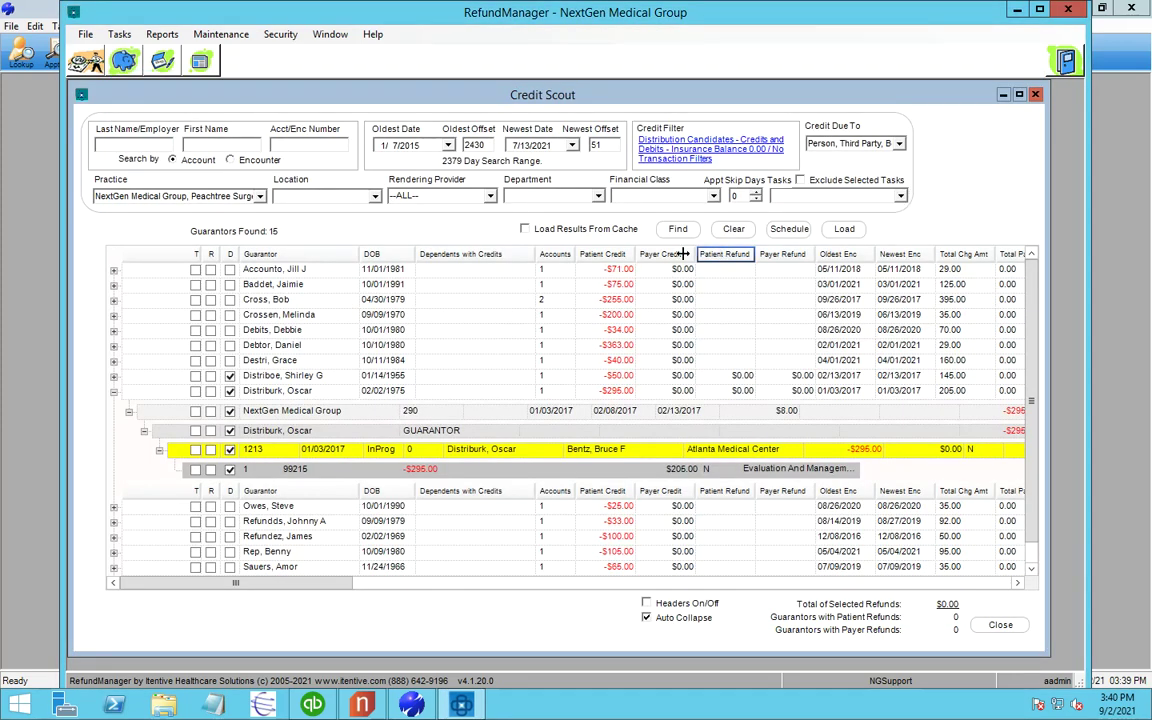
Process the two selected credit distributions for NextGen Medical Group, skip reviewing the completed distributions, and close the processing dialog.
{"action": "right_click", "coordinate": [287, 365]}
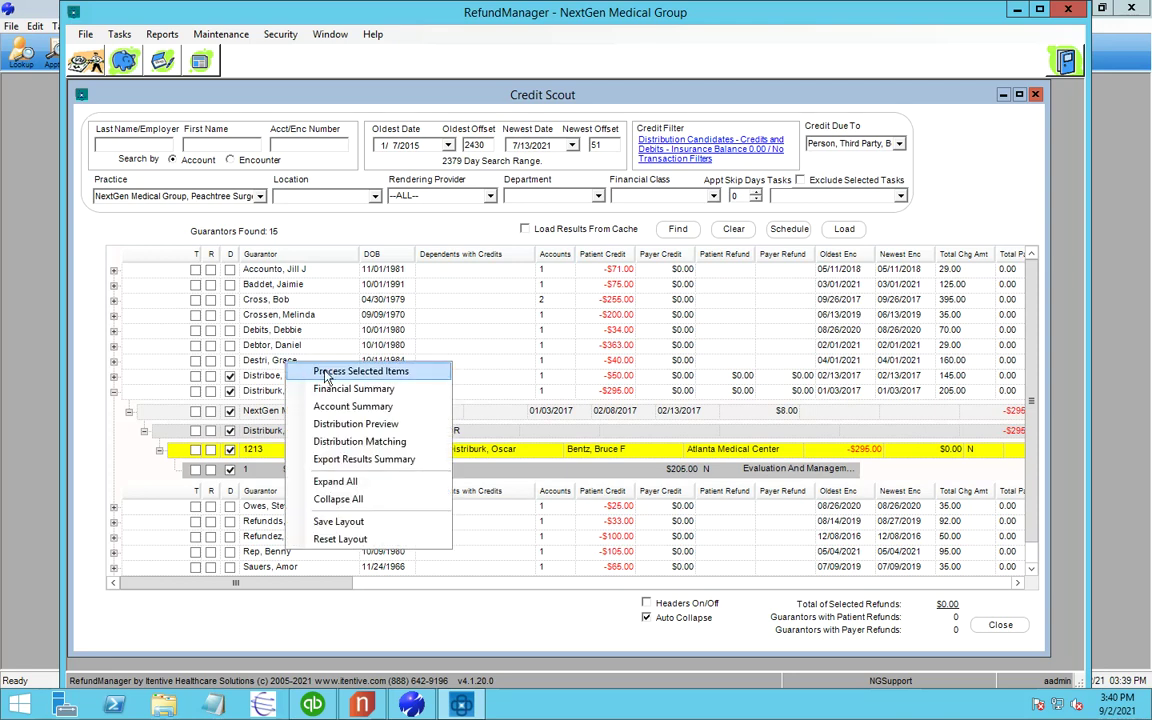
{"action": "left_click", "coordinate": [326, 372]}
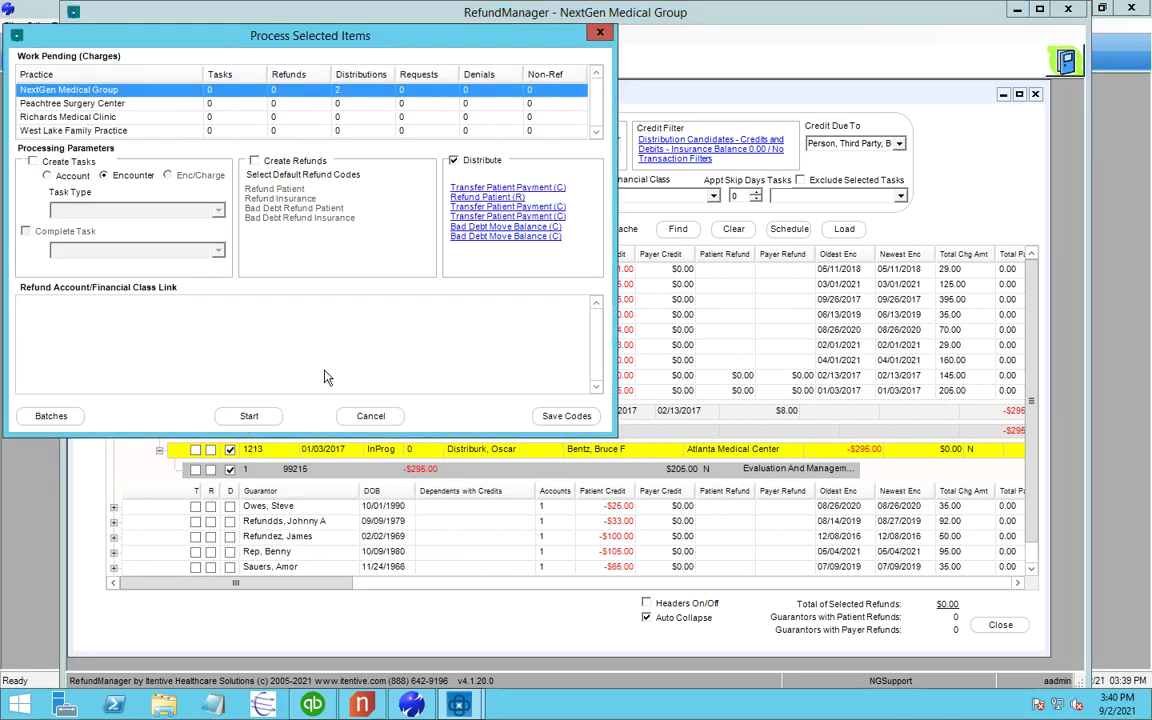
{"action": "left_click", "coordinate": [258, 414]}
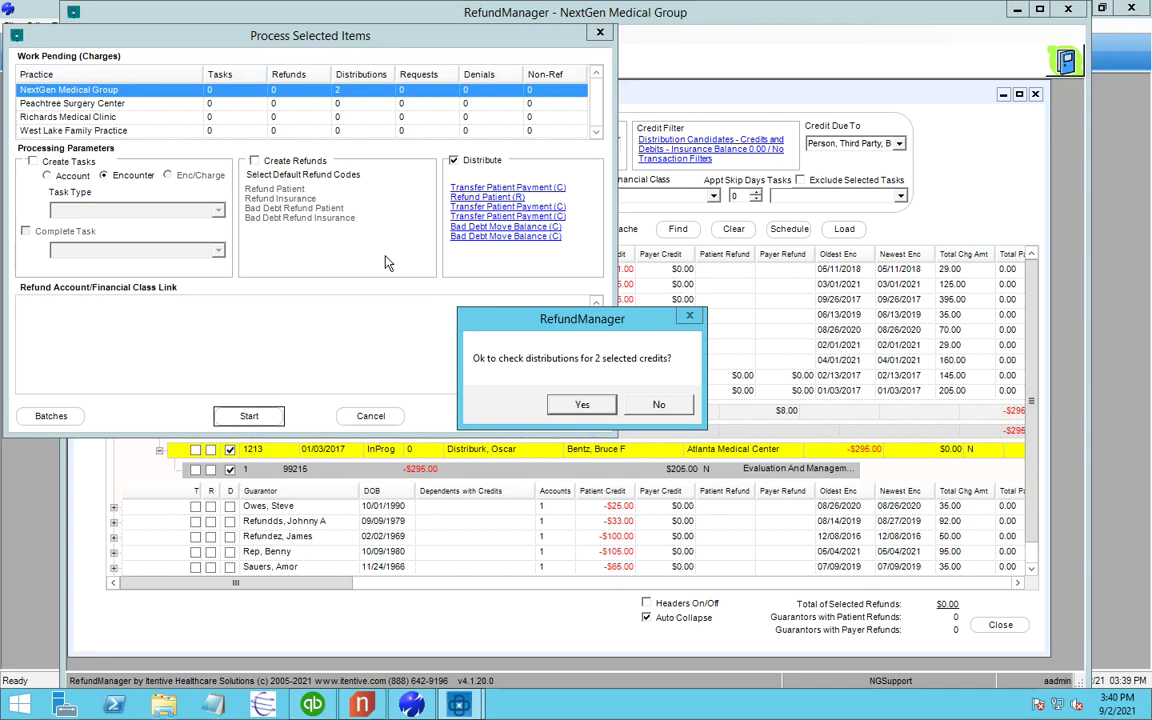
{"action": "left_click", "coordinate": [570, 404]}
{"action": "left_click", "coordinate": [1020, 563]}
{"action": "left_click", "coordinate": [640, 402]}
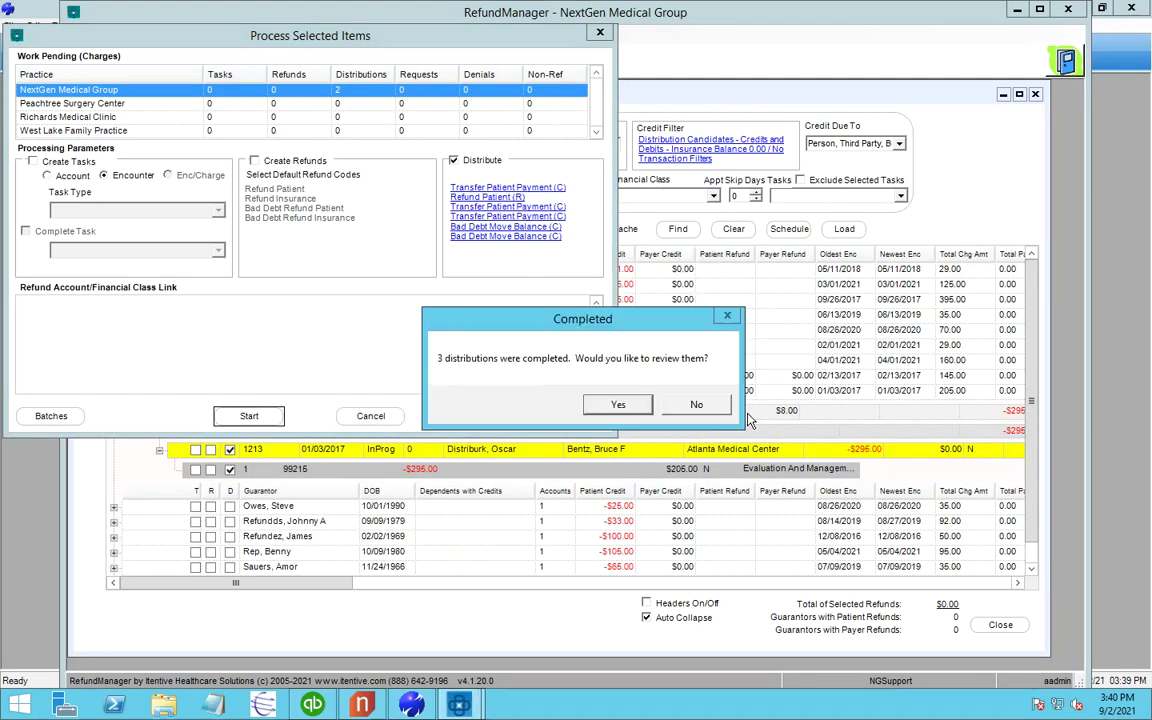
{"action": "left_click", "coordinate": [697, 404]}
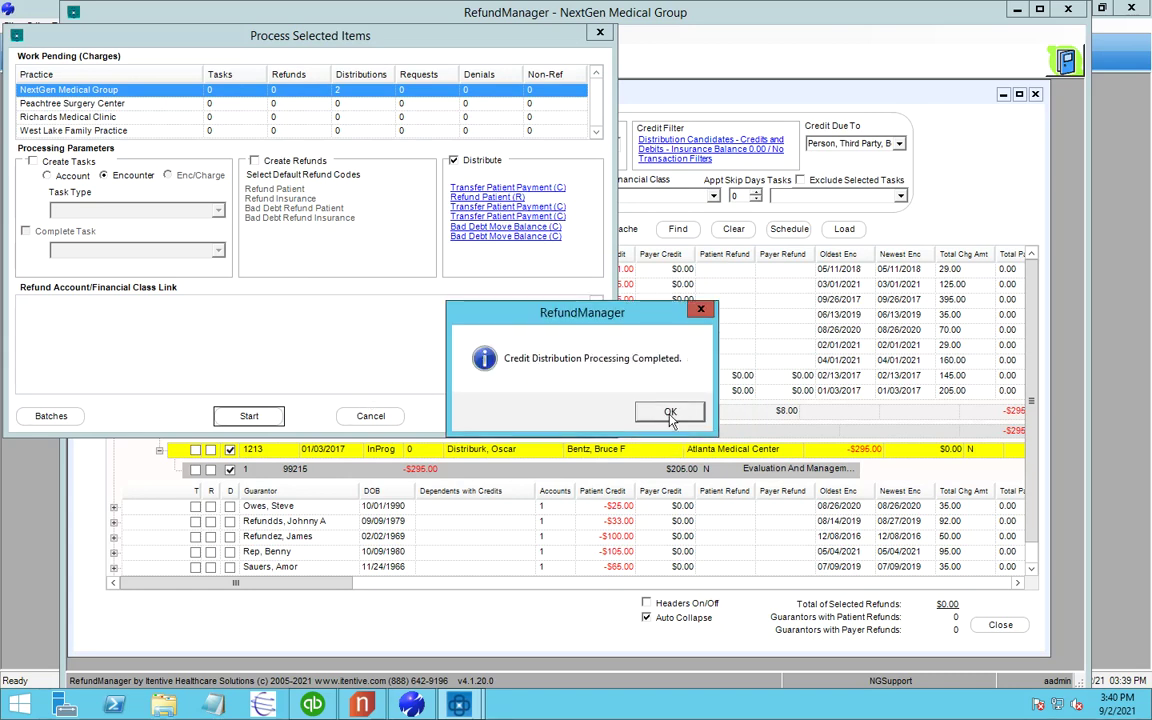
{"action": "left_click", "coordinate": [665, 411]}
{"action": "left_click", "coordinate": [305, 415]}
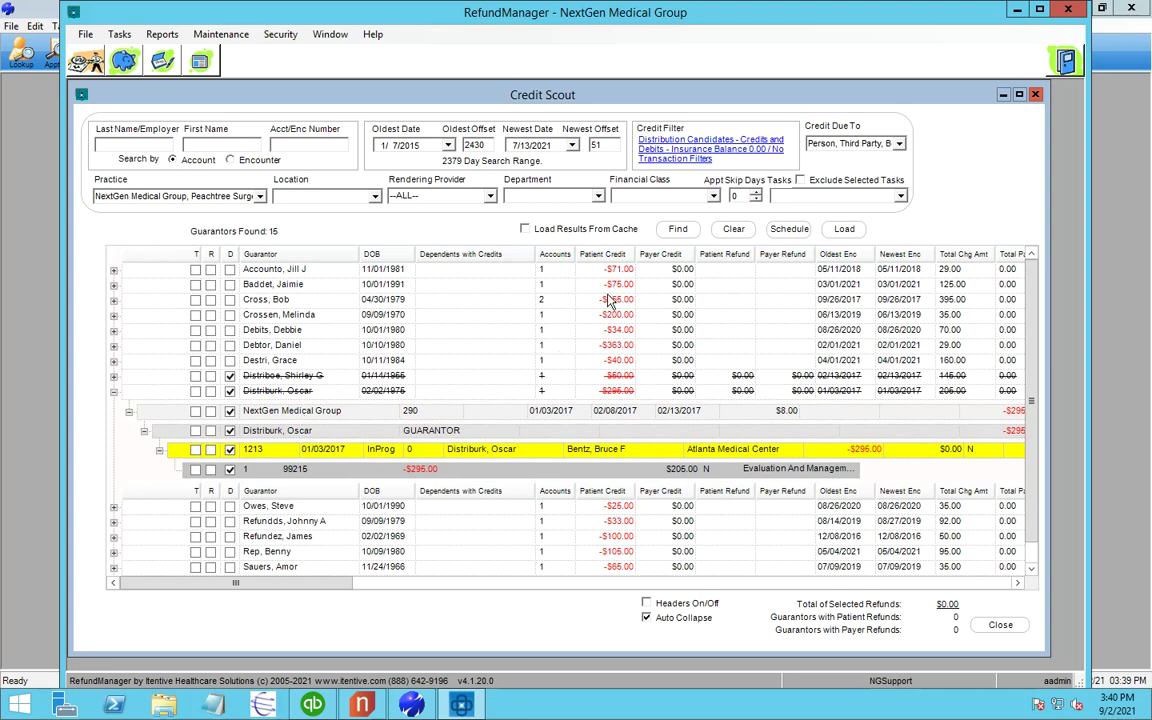
Set the charge filter to "Any One Bucket's Credit > Total Account Debit - No Balance Control Issues" and find matching guarantors.
{"action": "left_click", "coordinate": [678, 150]}
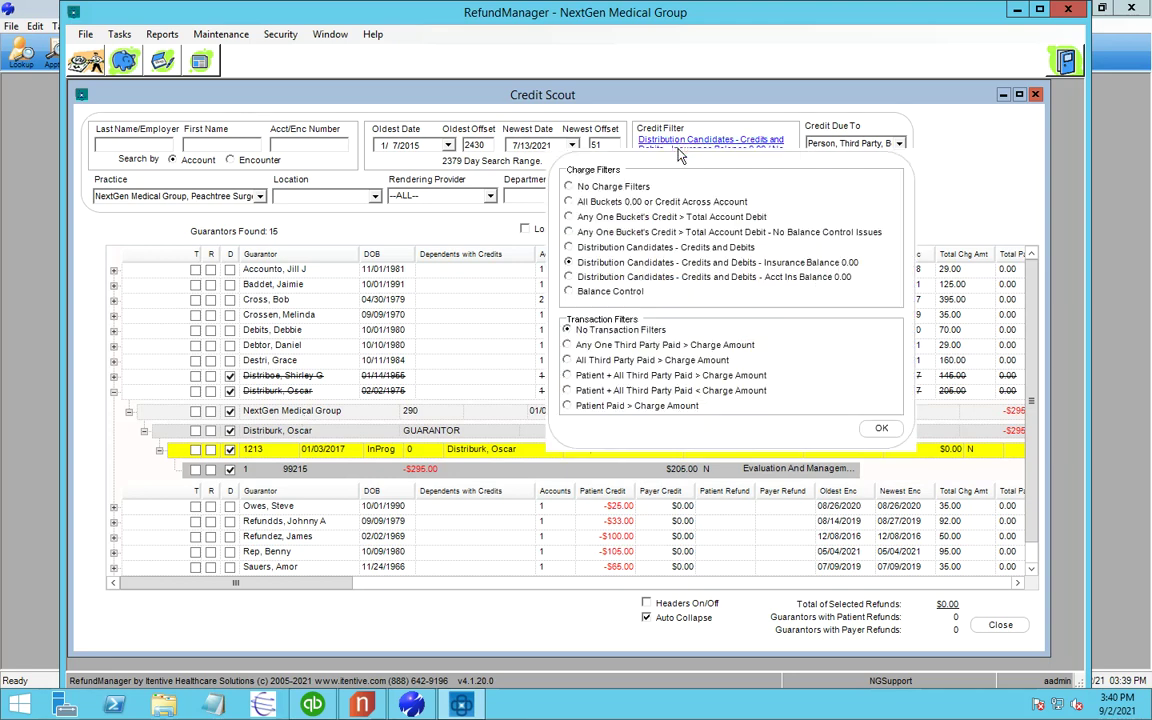
{"action": "left_click", "coordinate": [570, 217]}
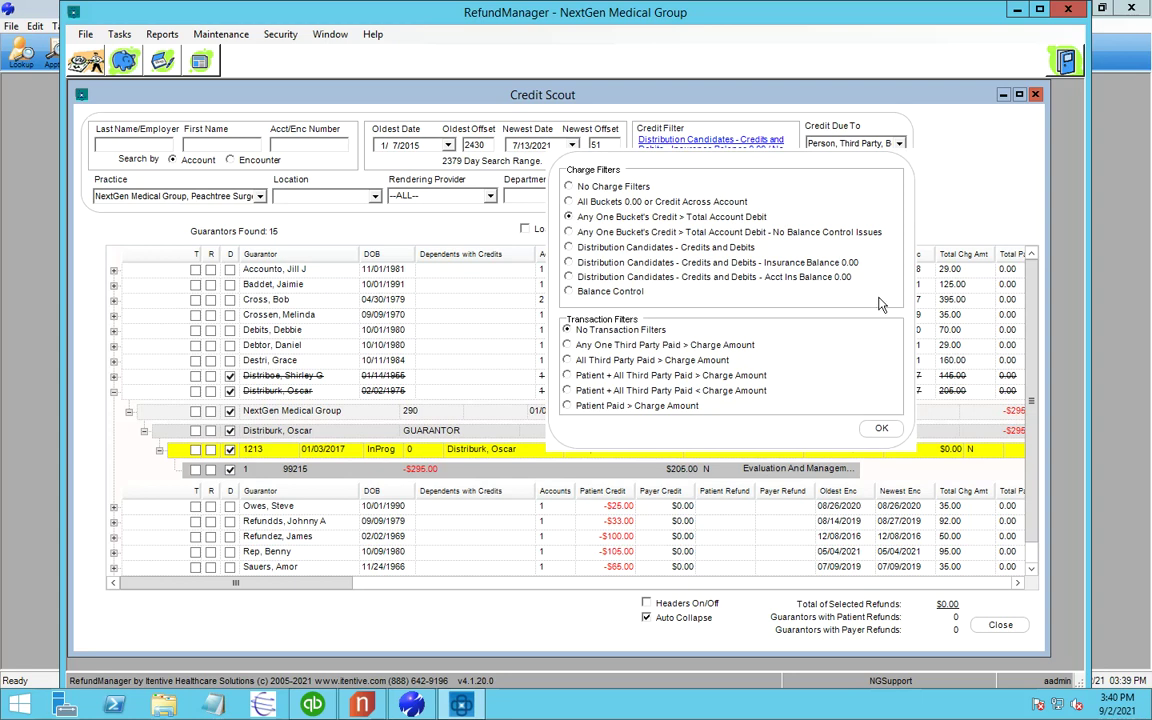
{"action": "left_click", "coordinate": [638, 235]}
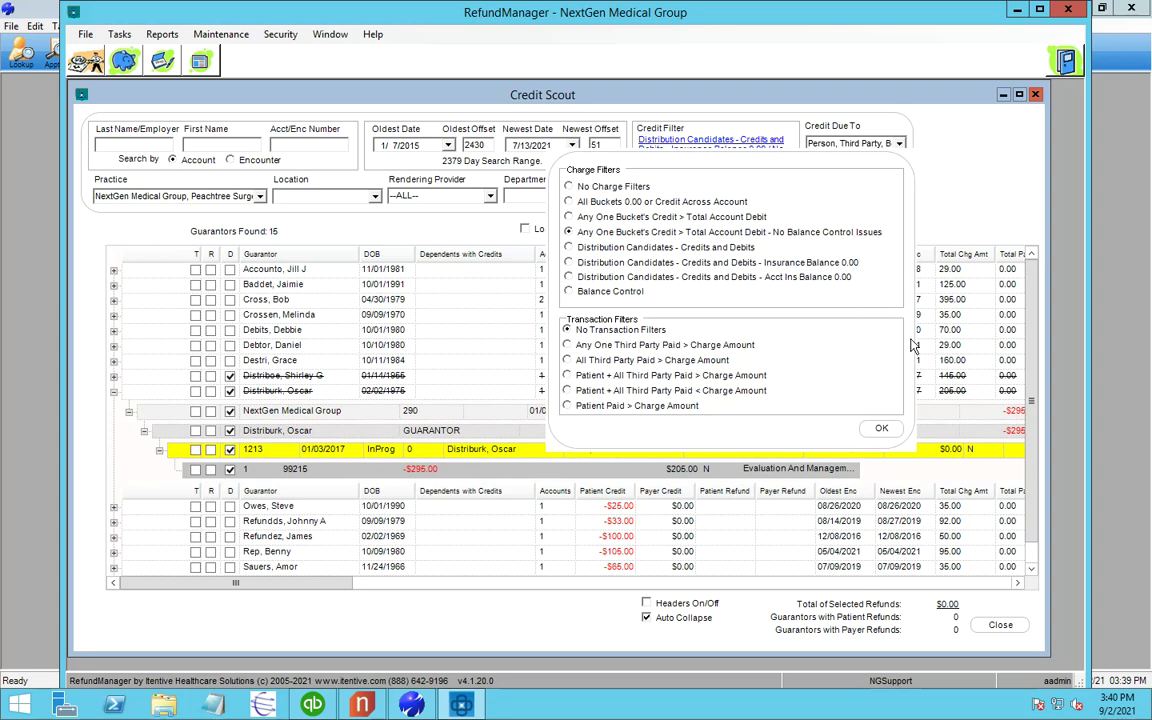
{"action": "left_click", "coordinate": [880, 430]}
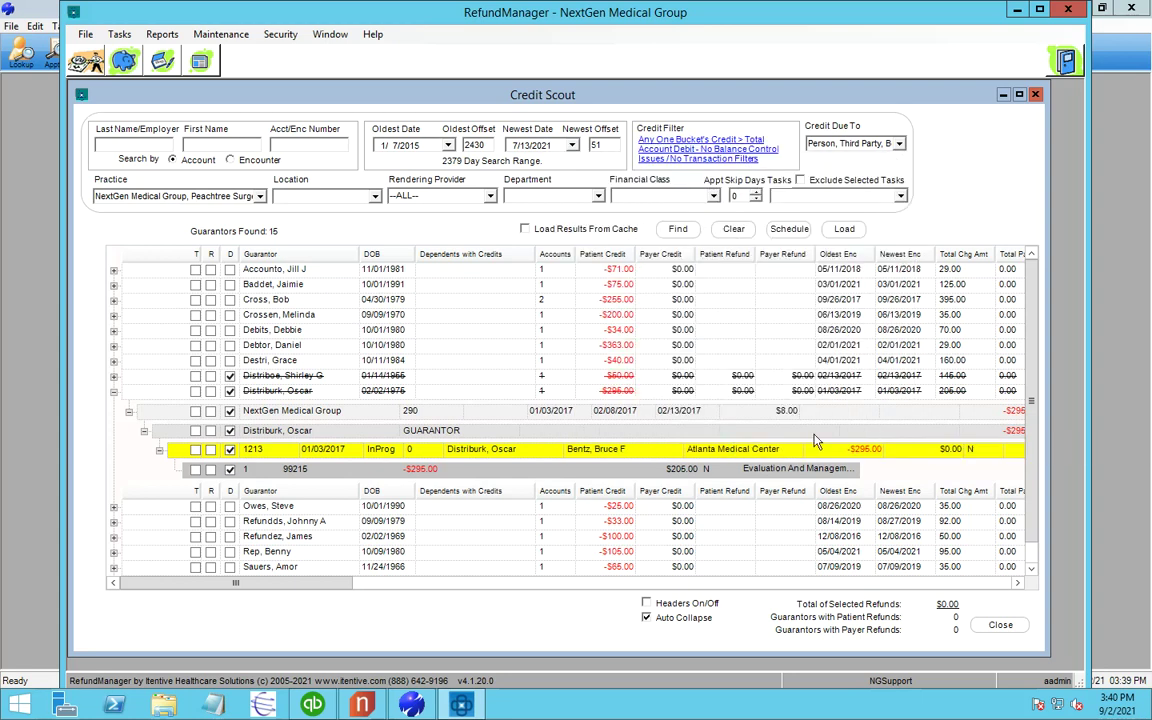
{"action": "left_click", "coordinate": [678, 228]}
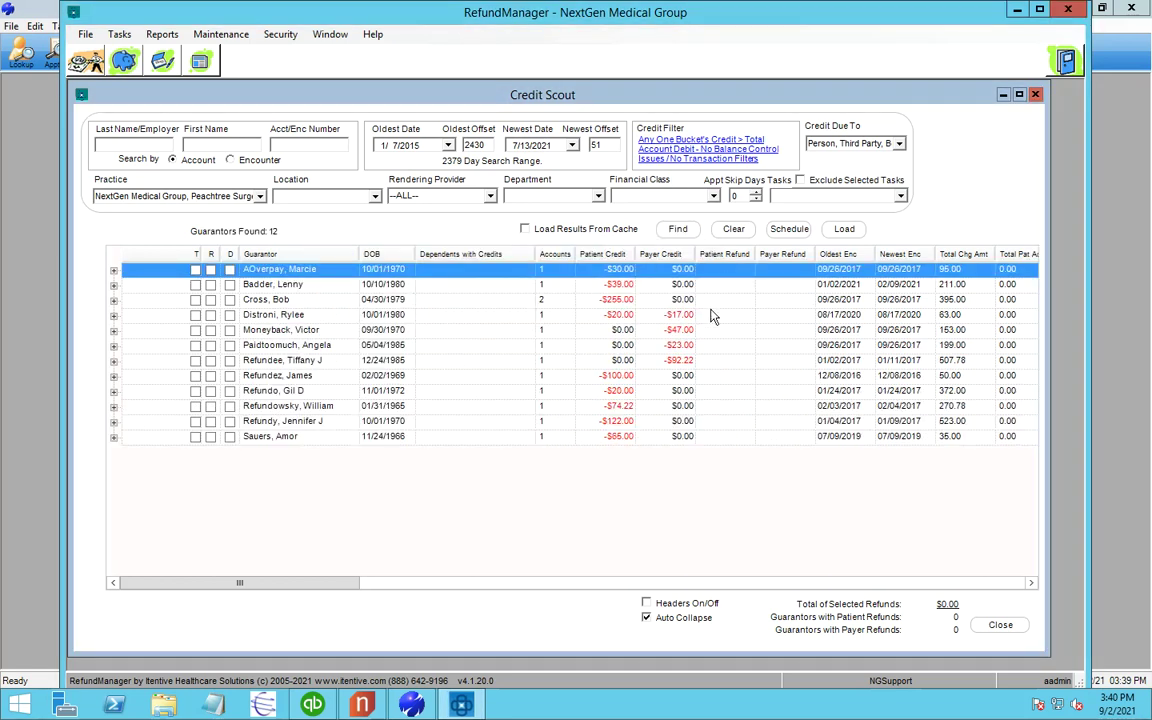
Expand the guarantor with the $122.00 patient credit and show the charge detail of the 01/04/2017 encounter.
{"action": "left_click", "coordinate": [289, 424]}
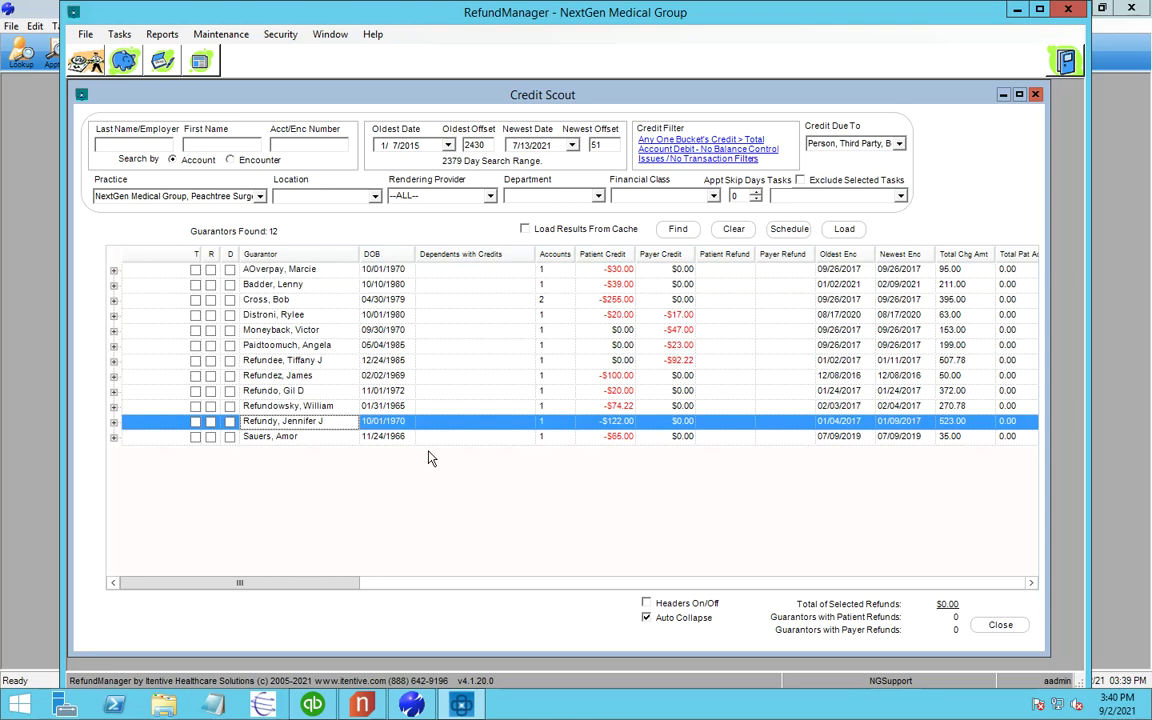
{"action": "left_click", "coordinate": [113, 422]}
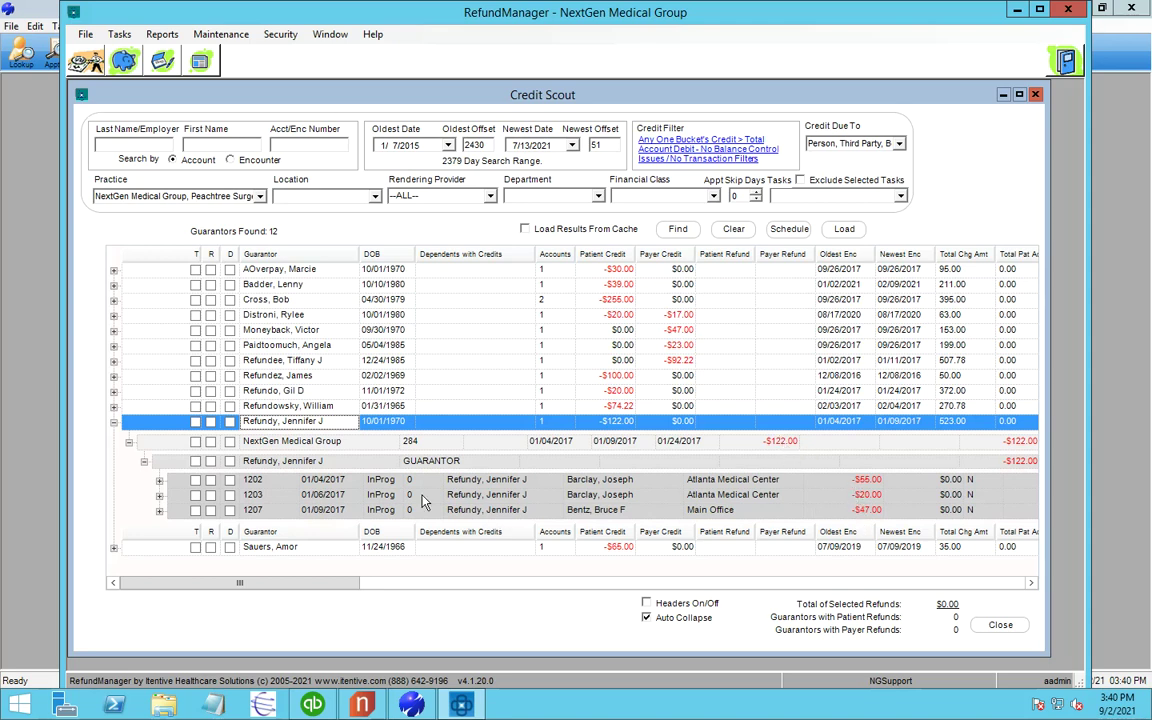
{"action": "left_click", "coordinate": [158, 484]}
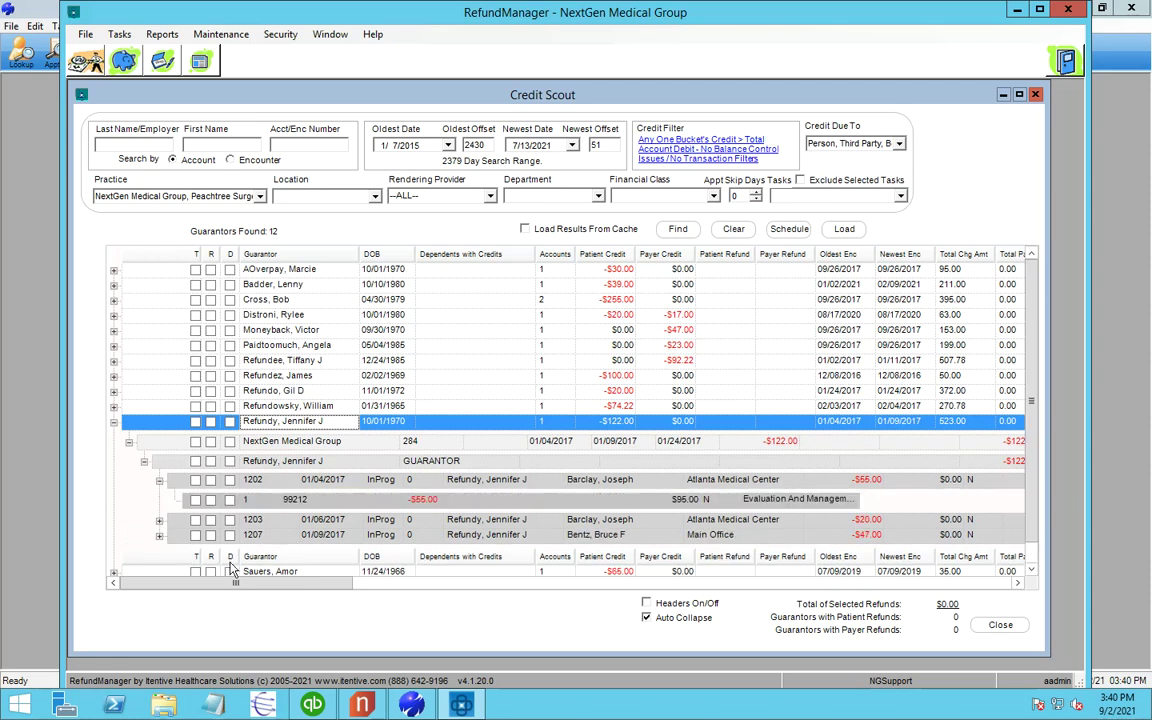
Examine the $122.00 guarantor's Account Summary, including charge and payment details and sorting by date and by encounter, and close it.
{"action": "right_click", "coordinate": [289, 427]}
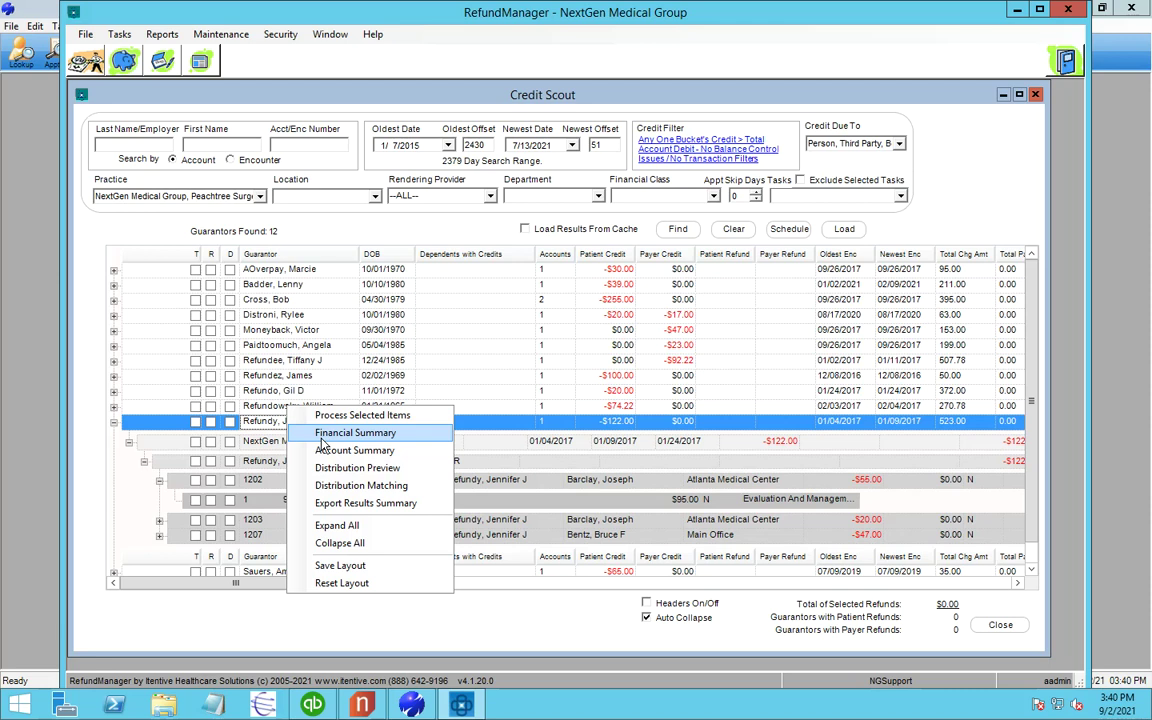
{"action": "left_click", "coordinate": [320, 450]}
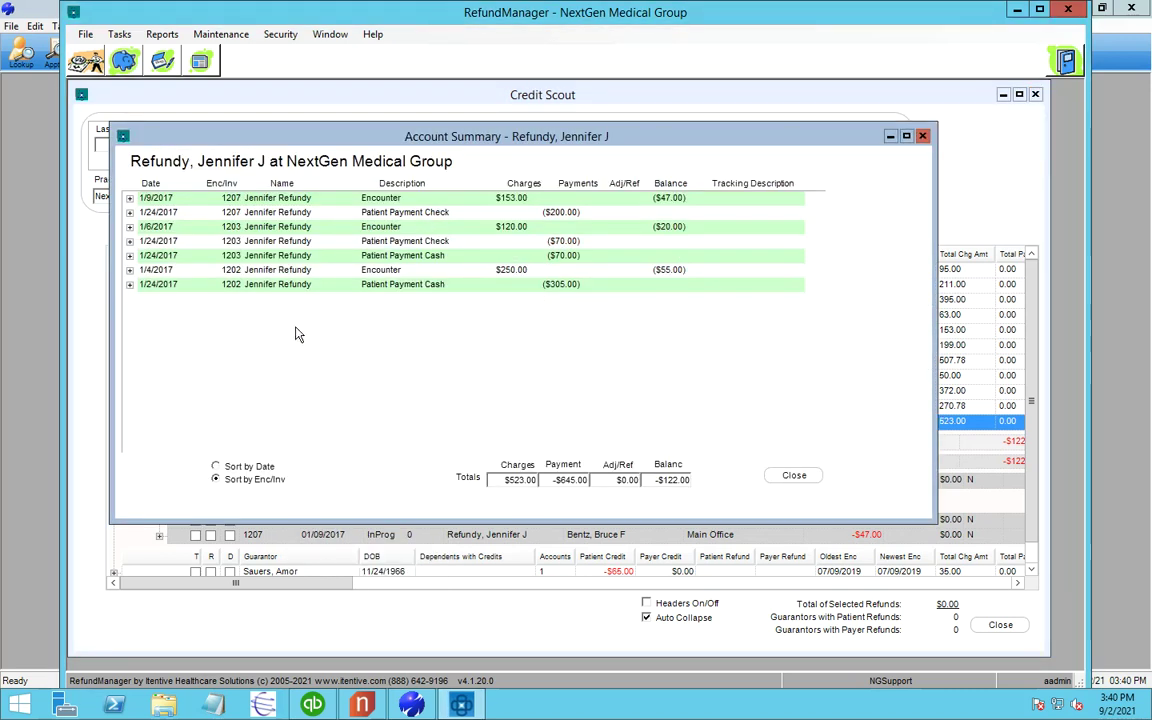
{"action": "left_click", "coordinate": [129, 198]}
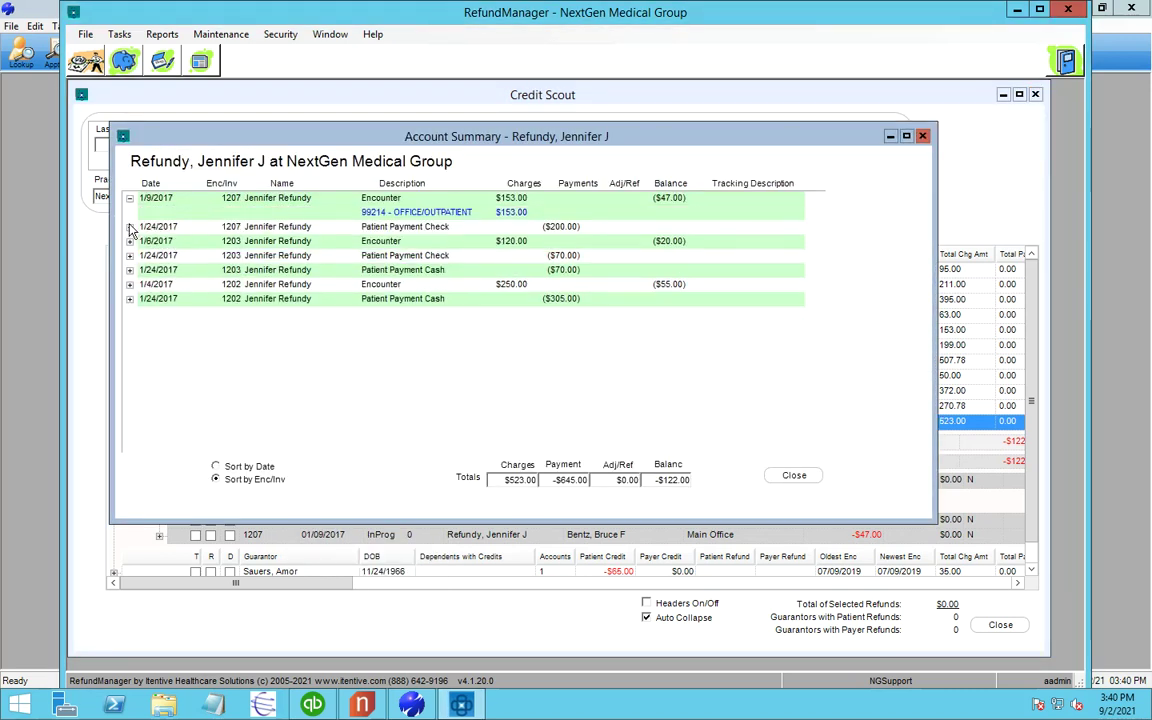
{"action": "left_click", "coordinate": [129, 227]}
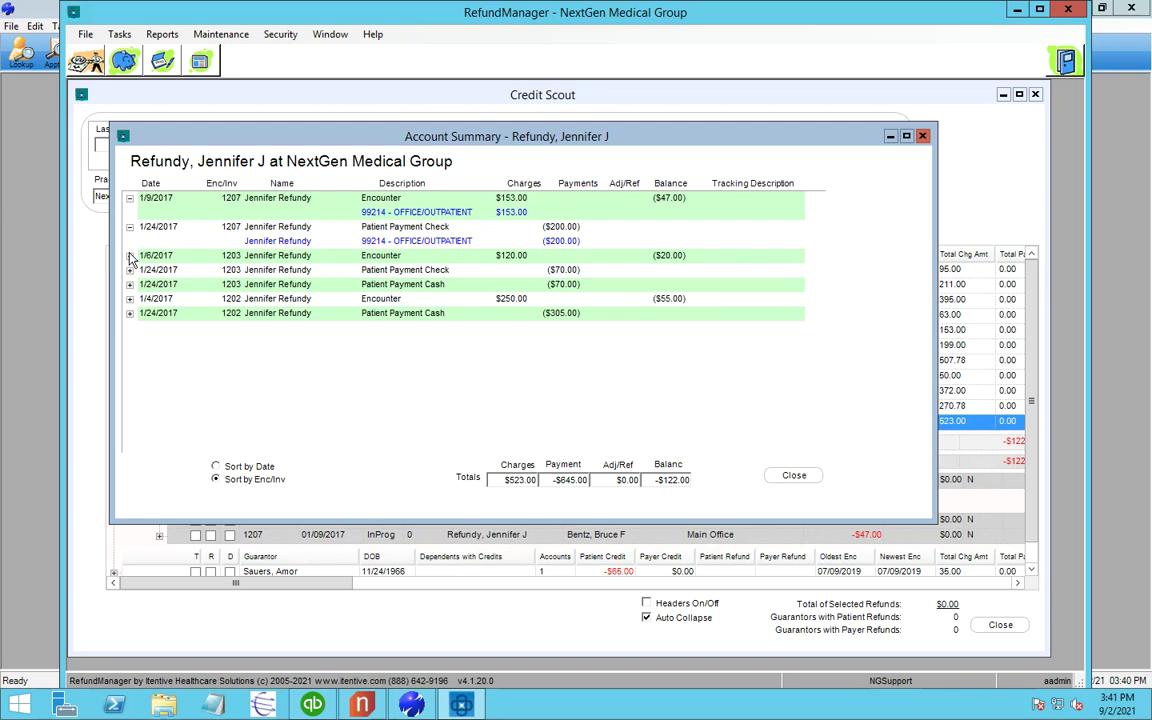
{"action": "left_click", "coordinate": [129, 256]}
{"action": "left_click", "coordinate": [129, 284]}
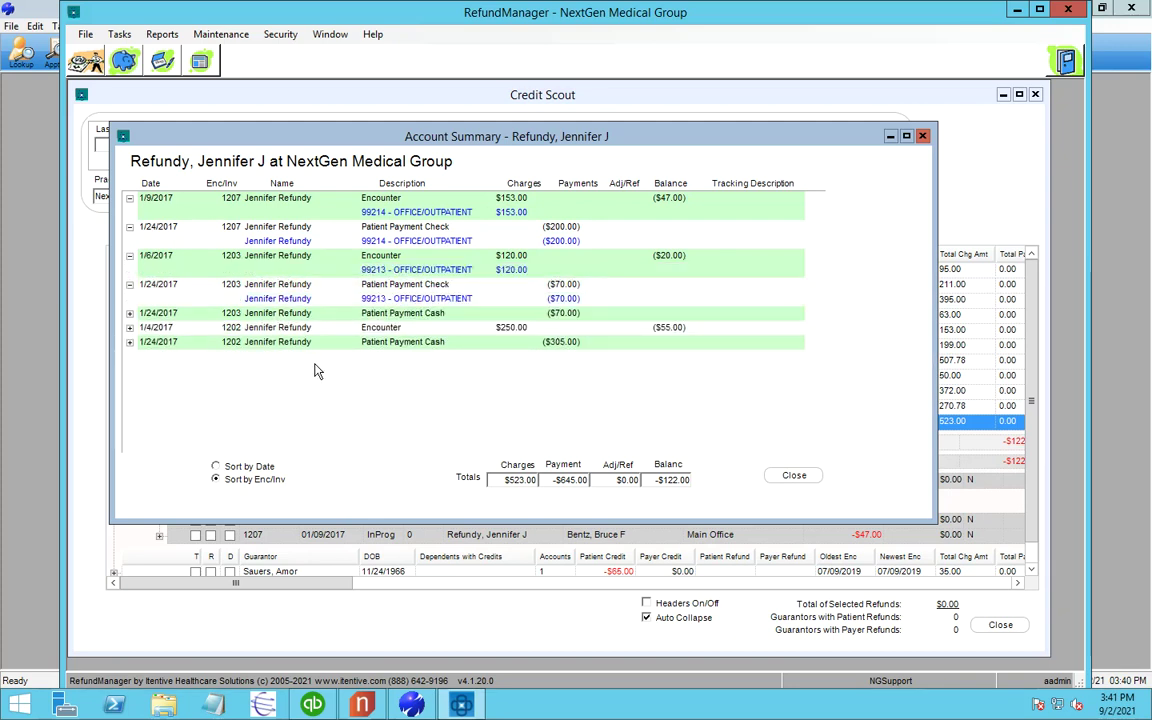
{"action": "left_click", "coordinate": [222, 467]}
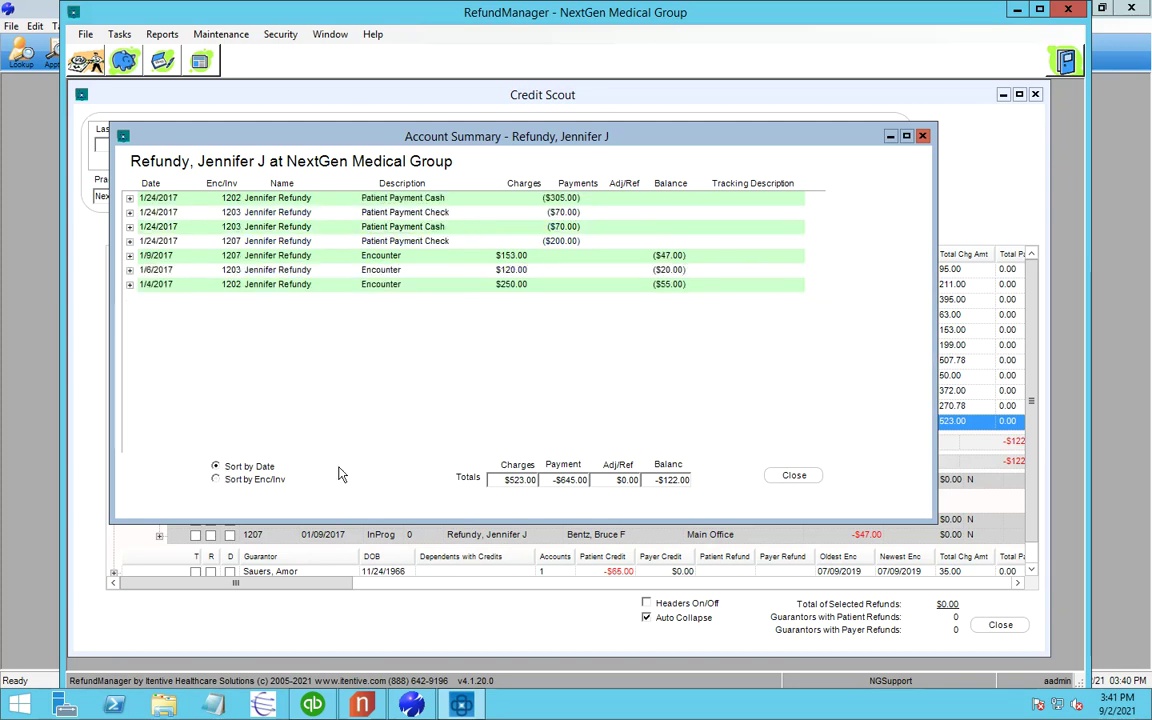
{"action": "left_click", "coordinate": [216, 480]}
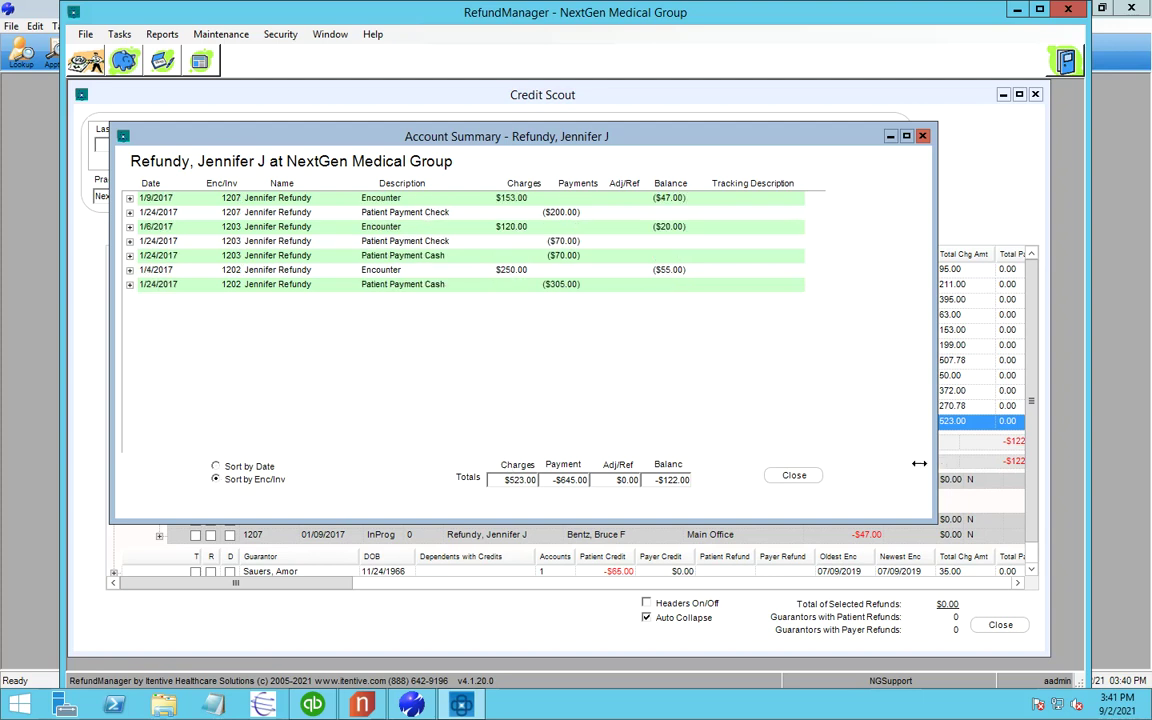
{"action": "left_click", "coordinate": [792, 476]}
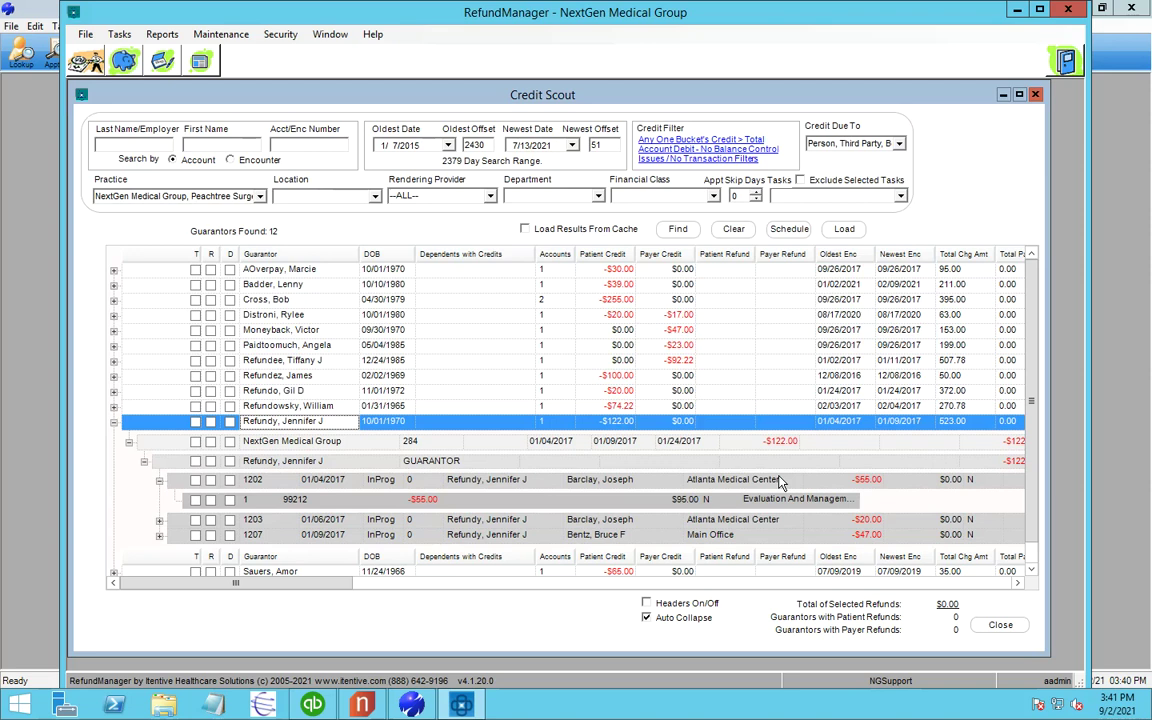
Mark for refund the guarantors with patient credits of $122.00, $100.00 and $74.22 and payer credits of $23.00 and $92.22.
{"action": "left_click", "coordinate": [211, 422]}
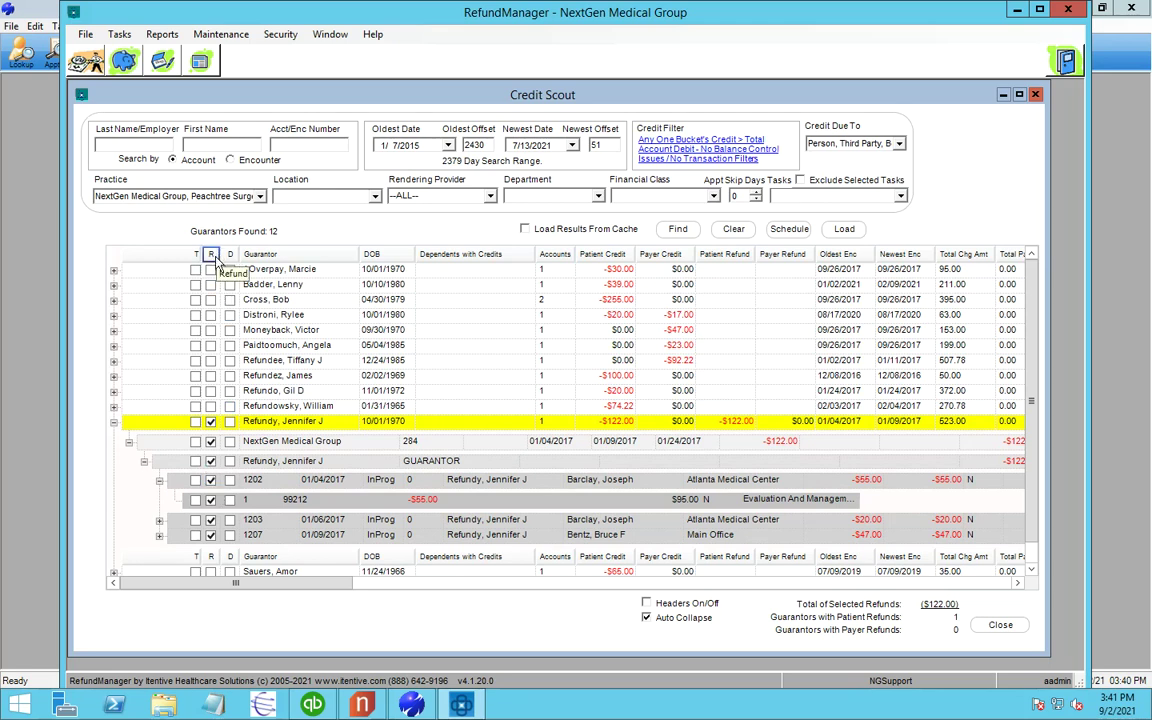
{"action": "left_click", "coordinate": [211, 345]}
{"action": "left_click", "coordinate": [211, 360]}
{"action": "left_click", "coordinate": [211, 375]}
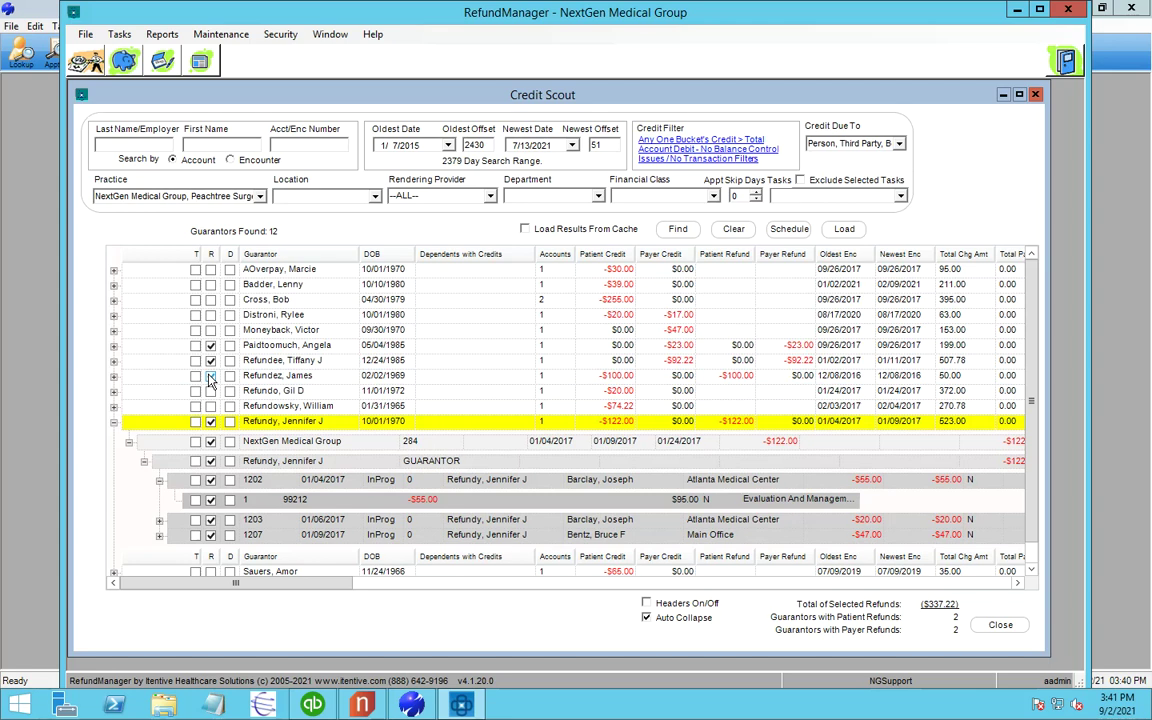
{"action": "left_click", "coordinate": [211, 405]}
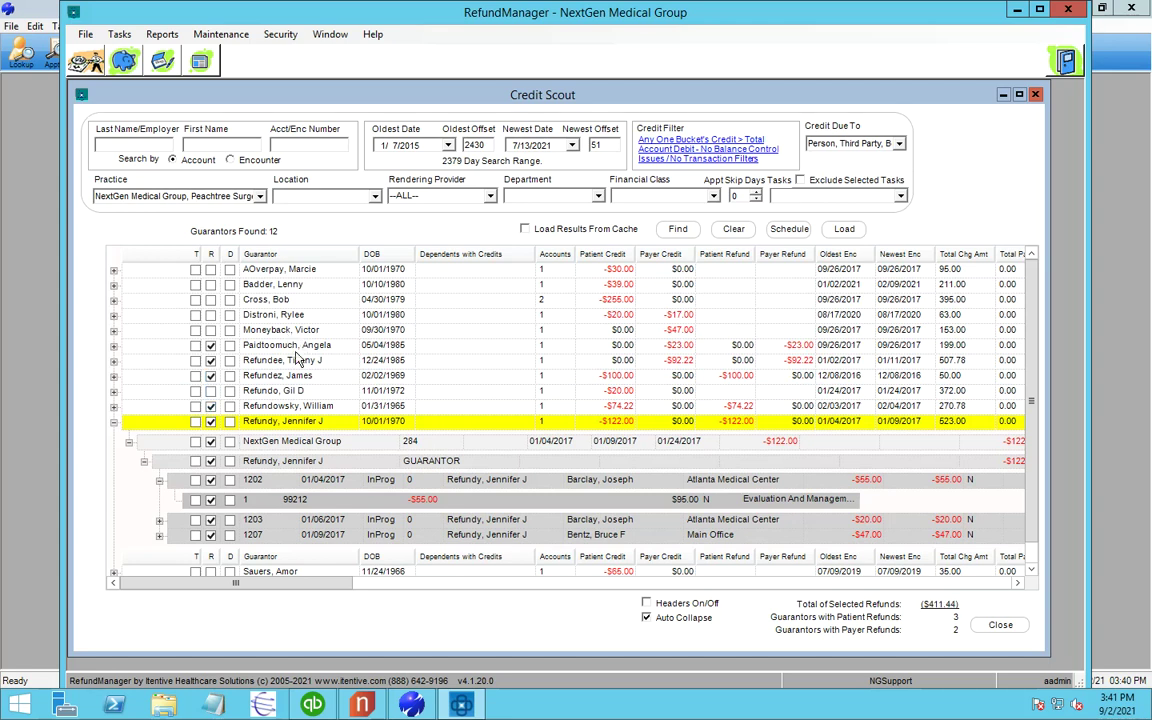
Process the selected refunds for NextGen Medical Group with the default refund codes and close Credit Scout.
{"action": "right_click", "coordinate": [297, 358]}
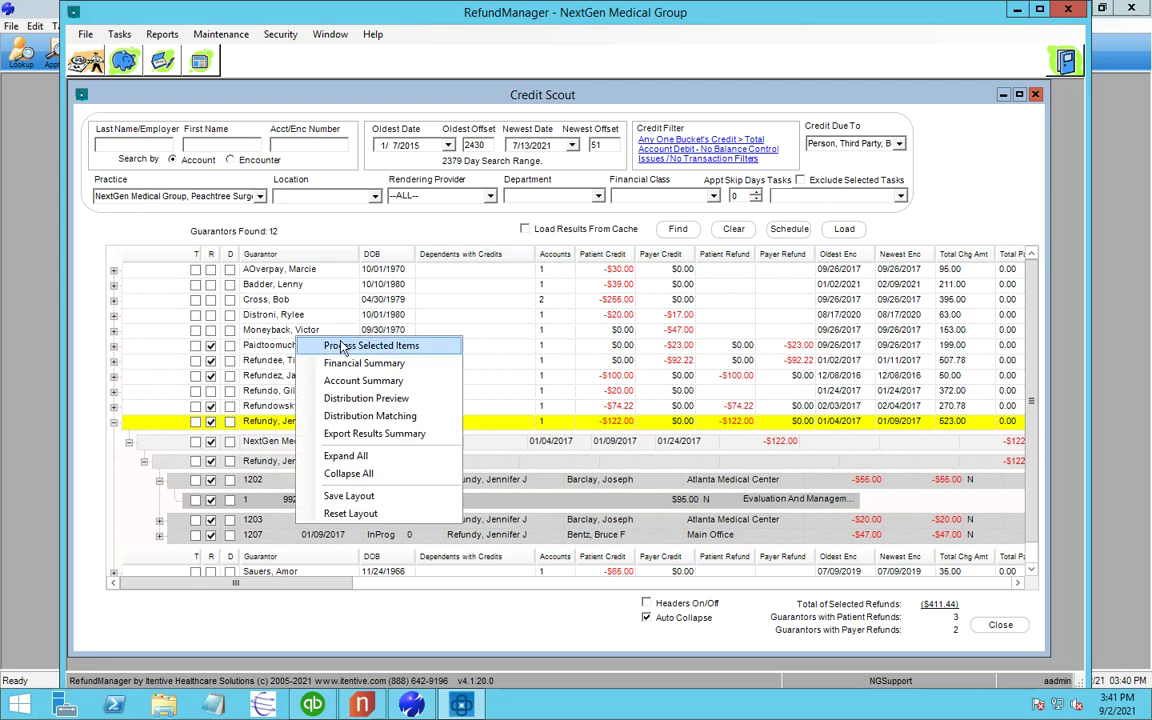
{"action": "left_click", "coordinate": [356, 344]}
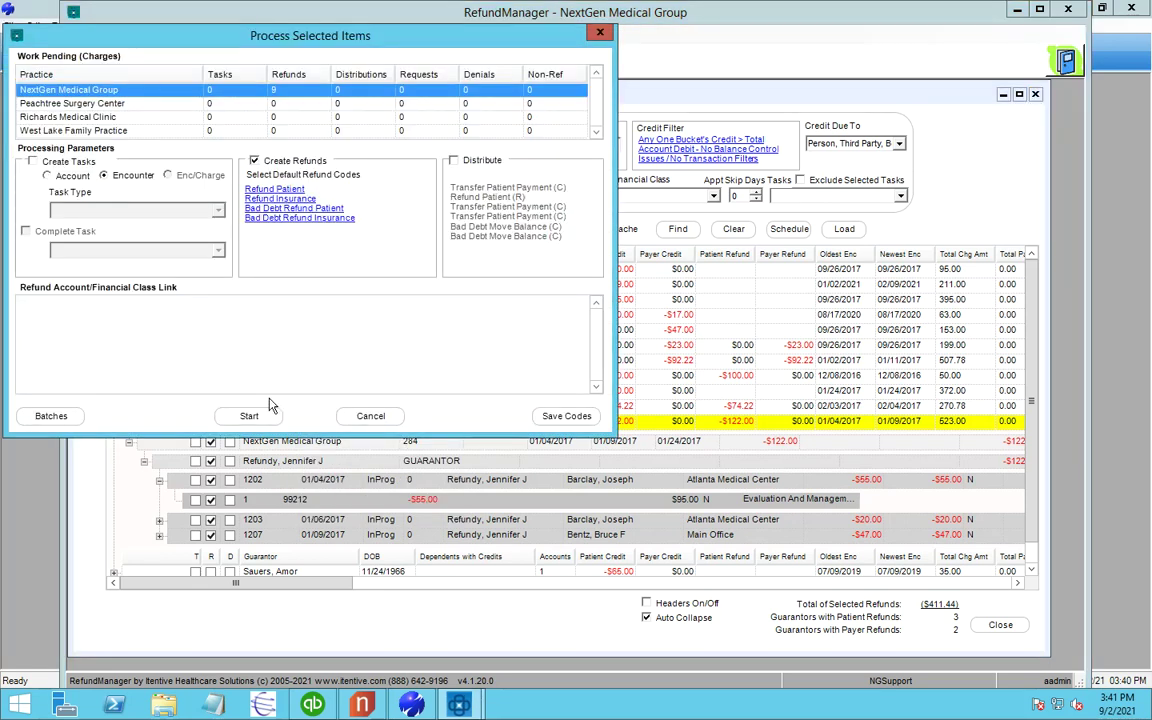
{"action": "left_click", "coordinate": [250, 416]}
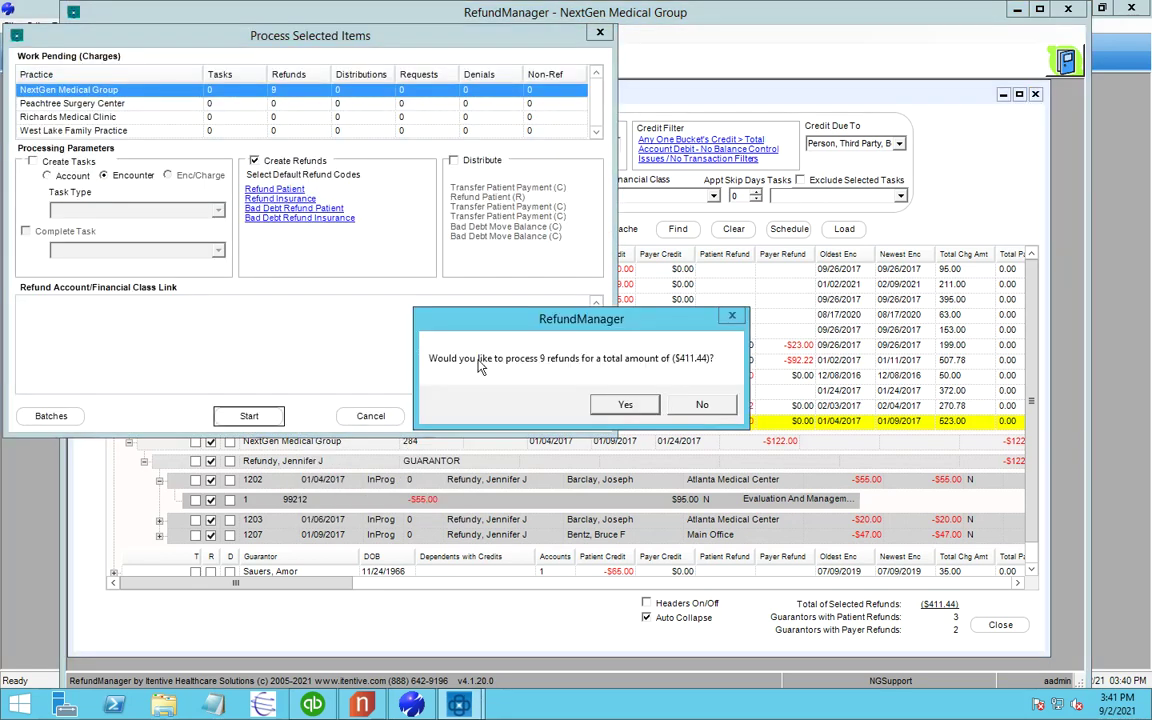
{"action": "left_click", "coordinate": [625, 404]}
{"action": "left_click", "coordinate": [650, 411]}
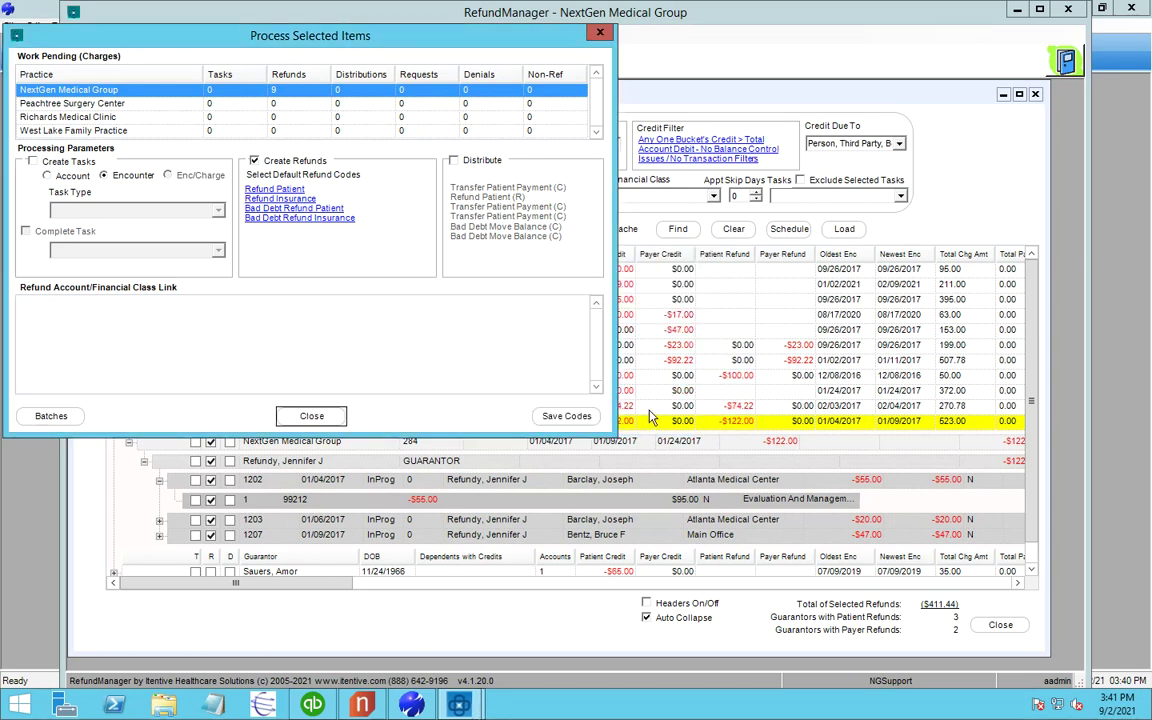
{"action": "left_click", "coordinate": [312, 416]}
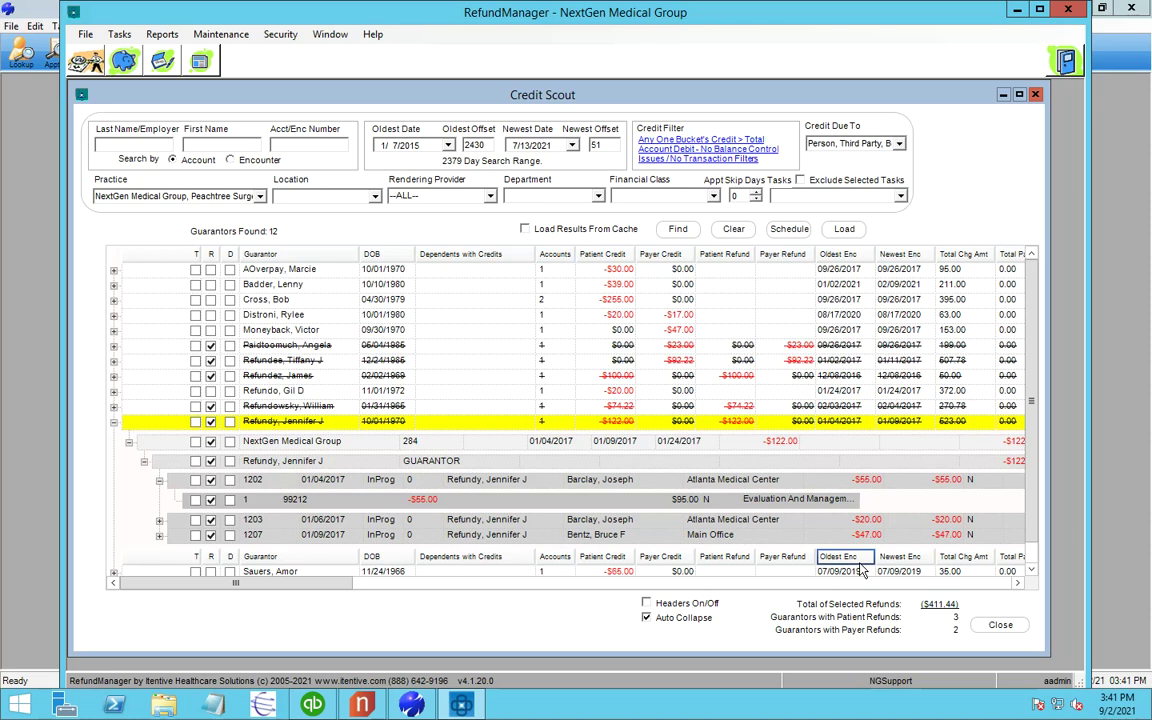
{"action": "left_click", "coordinate": [1000, 625]}
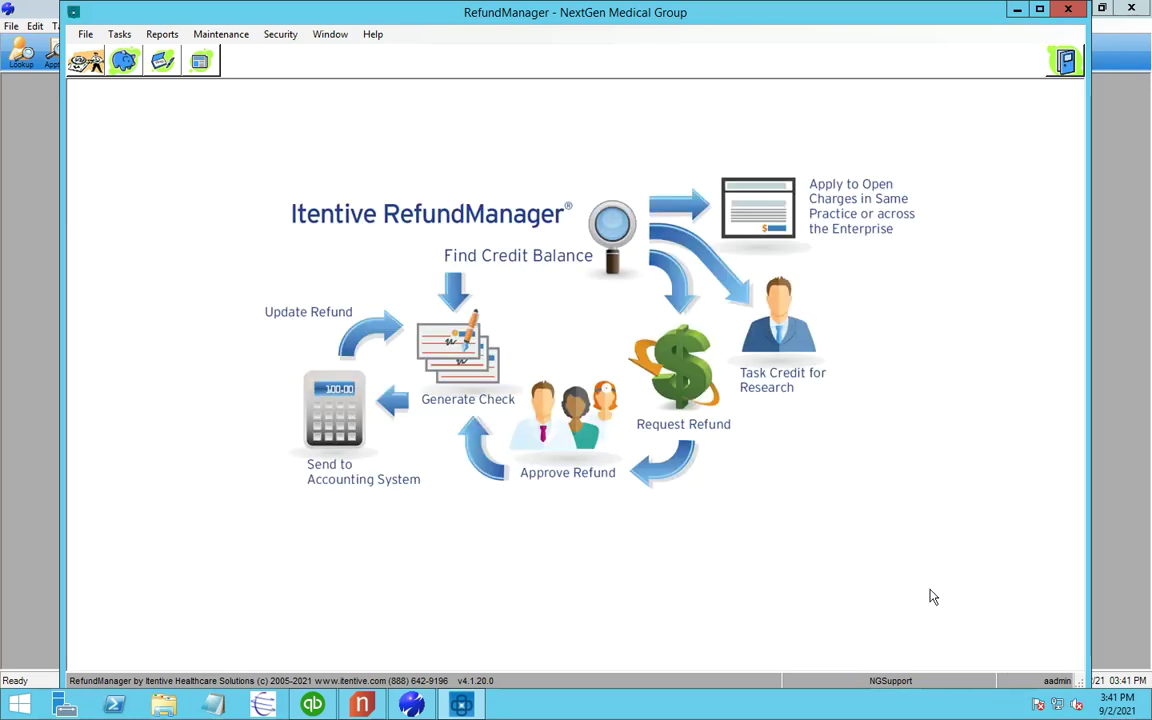
Switch to NextGen and open the transaction ledger of the Demo Batch NMG batch in Batch Posting.
{"action": "left_click", "coordinate": [37, 370]}
{"action": "left_click", "coordinate": [245, 50]}
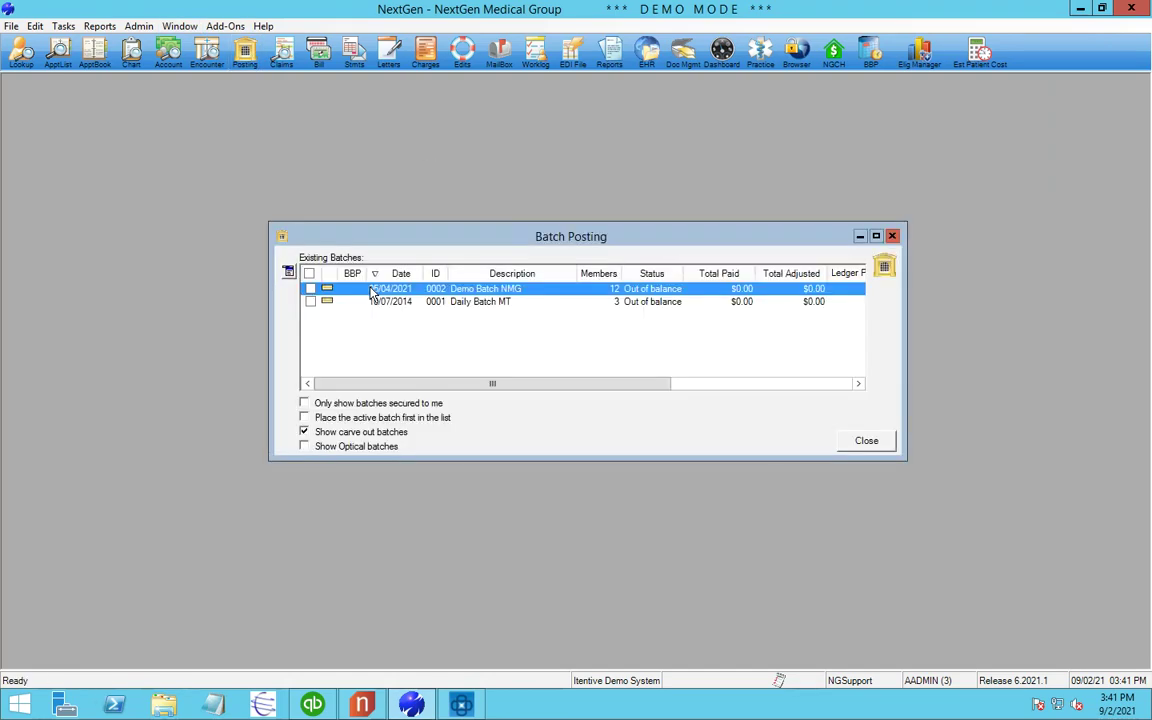
{"action": "right_click", "coordinate": [580, 292]}
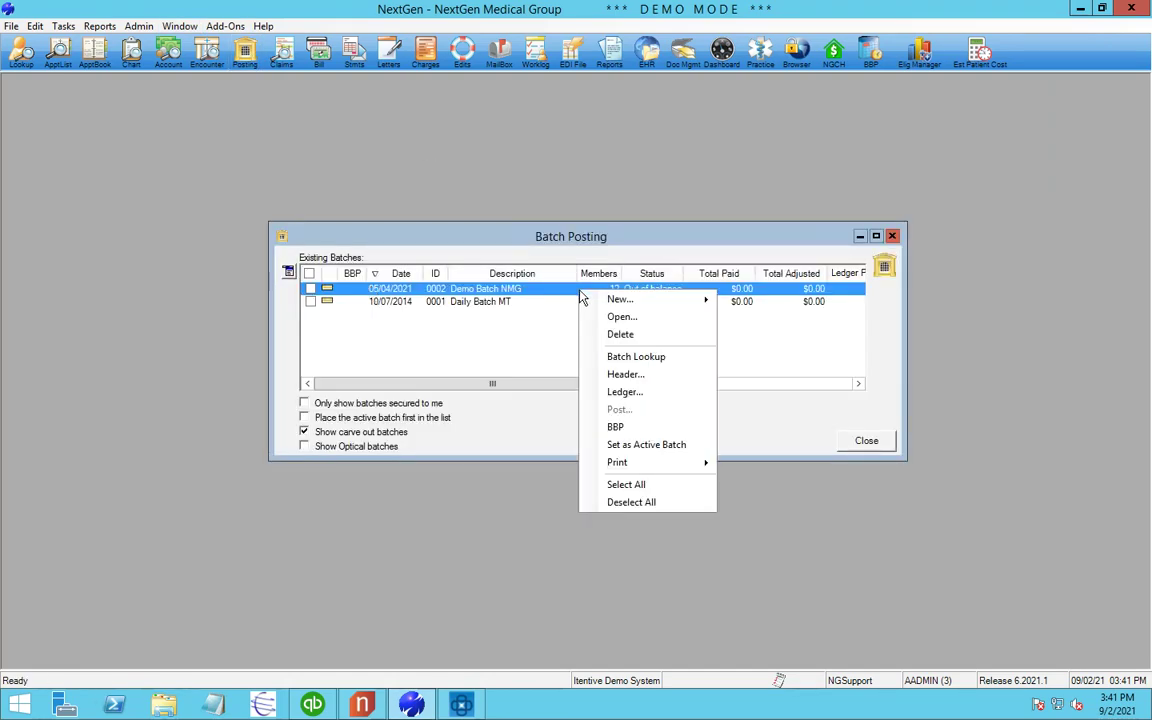
{"action": "left_click", "coordinate": [640, 395]}
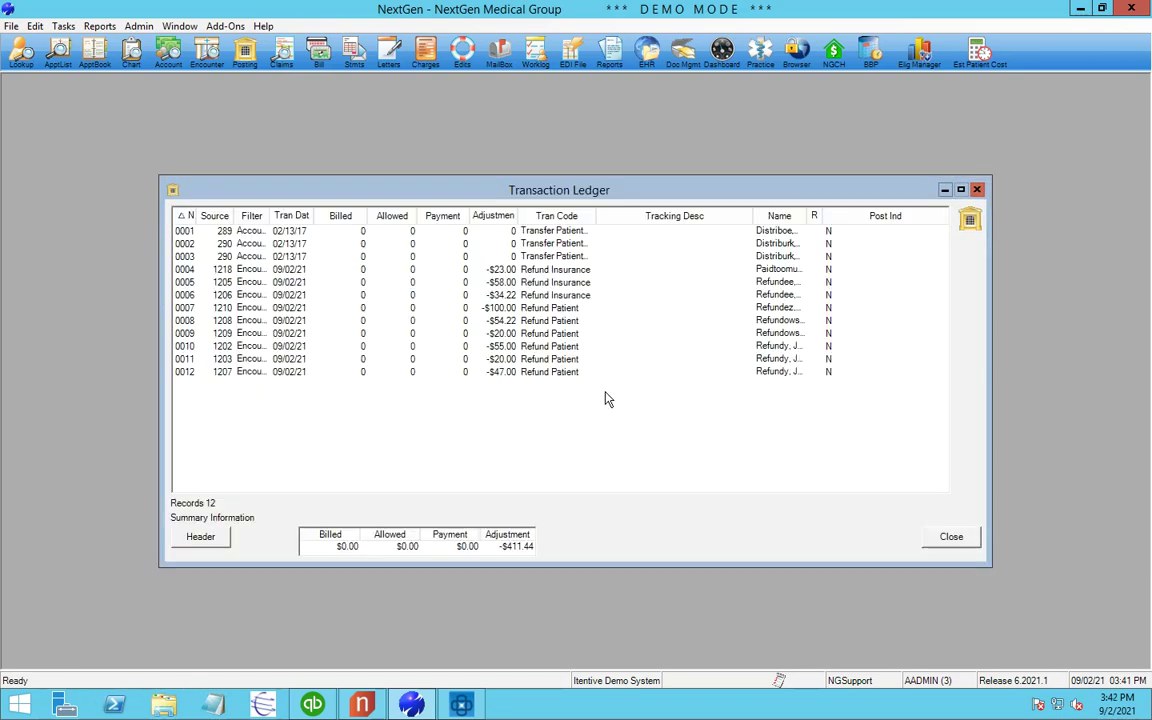
Set the batch header's Total Adjusted to -411.44, save it, and close the transaction ledger.
{"action": "left_click", "coordinate": [196, 541]}
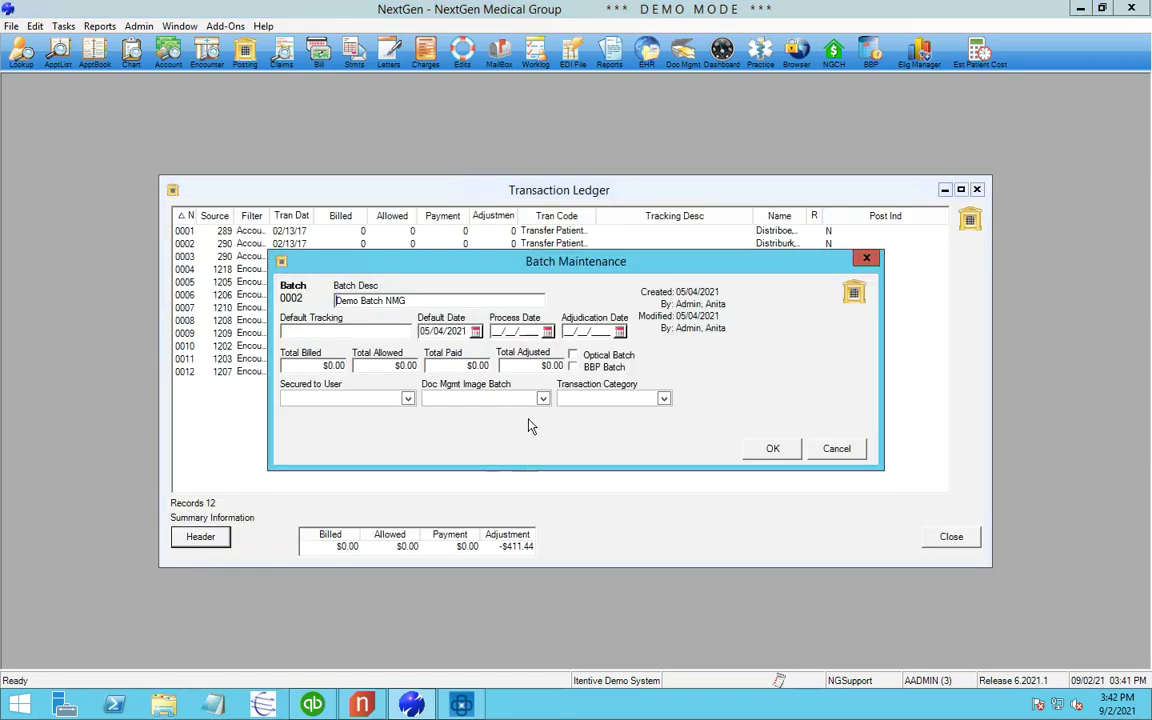
{"action": "left_click", "coordinate": [545, 365]}
{"action": "type", "text": "-411.44"}
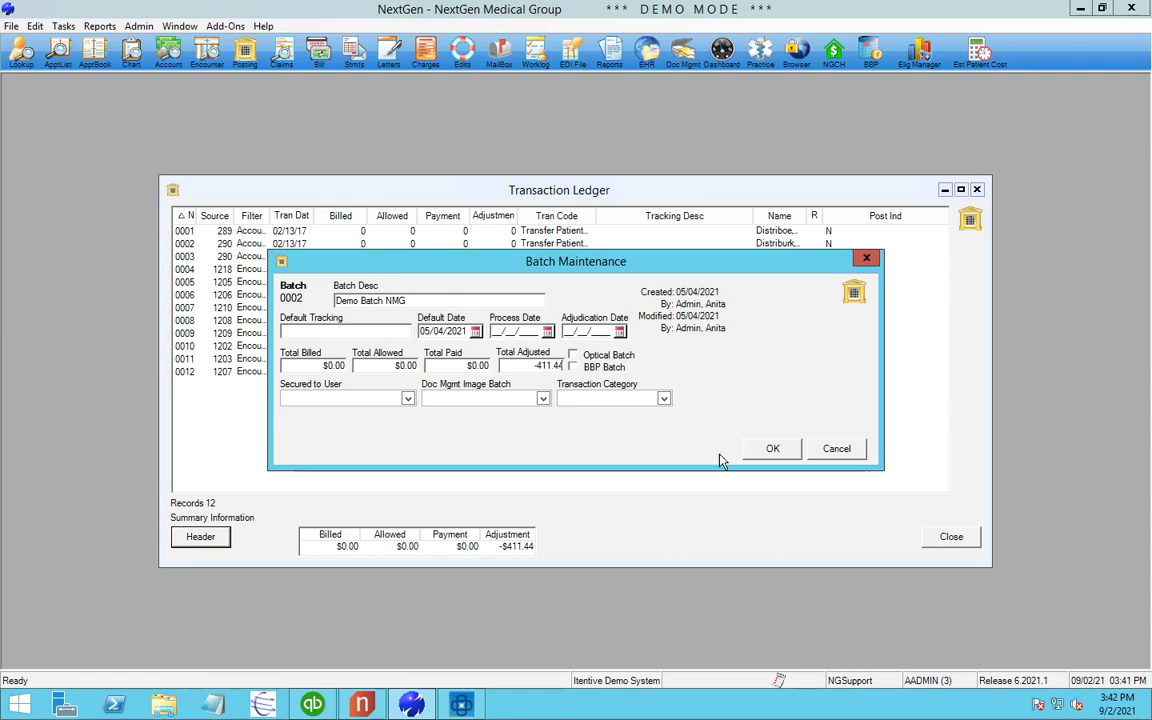
{"action": "left_click", "coordinate": [768, 452]}
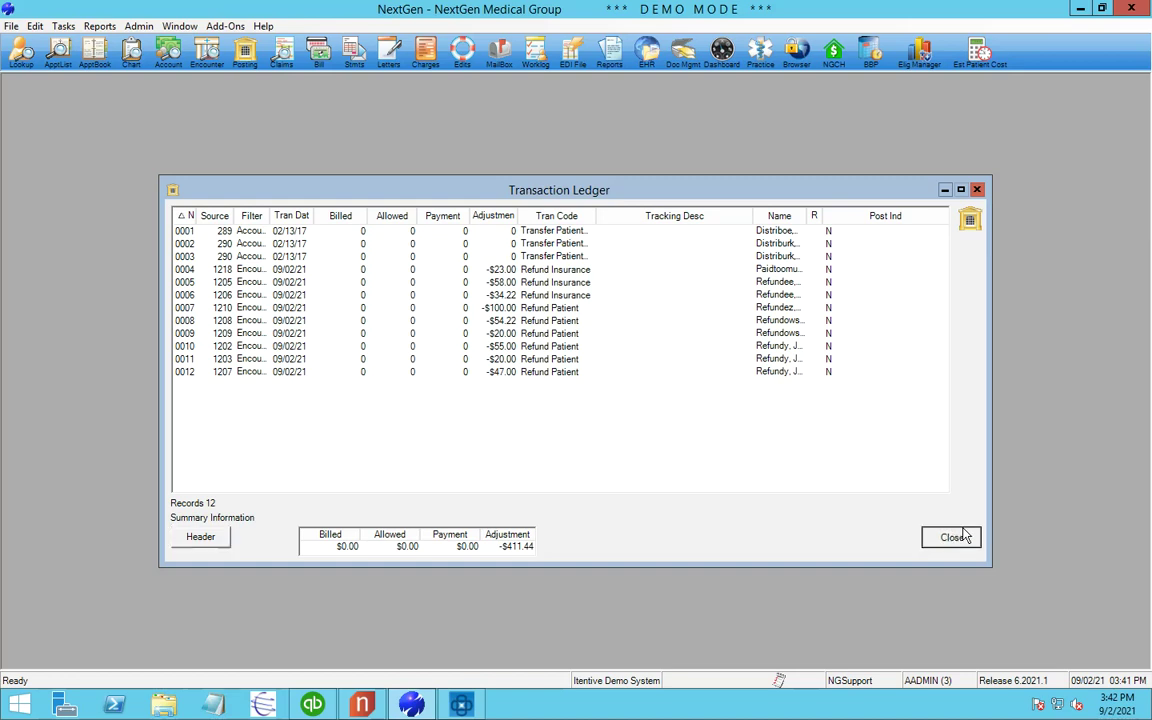
{"action": "left_click", "coordinate": [955, 537]}
Post the Demo Batch NMG batch, confirming the posting and acknowledging its completion.
{"action": "right_click", "coordinate": [547, 291]}
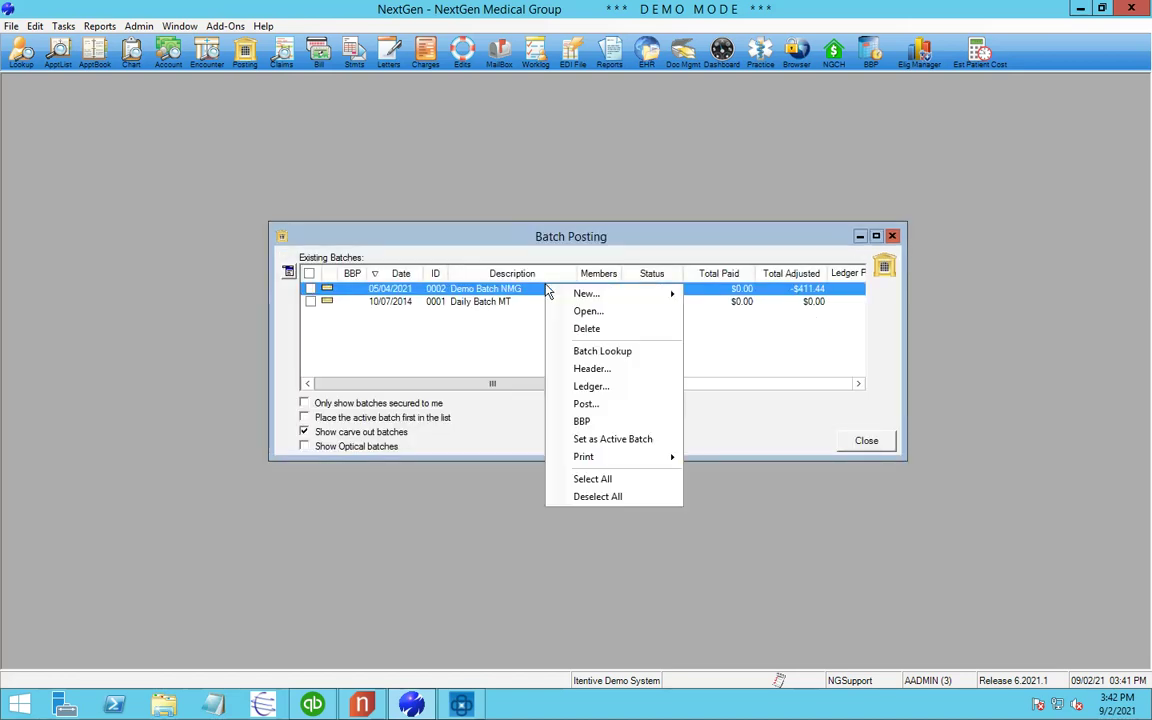
{"action": "left_click", "coordinate": [585, 405]}
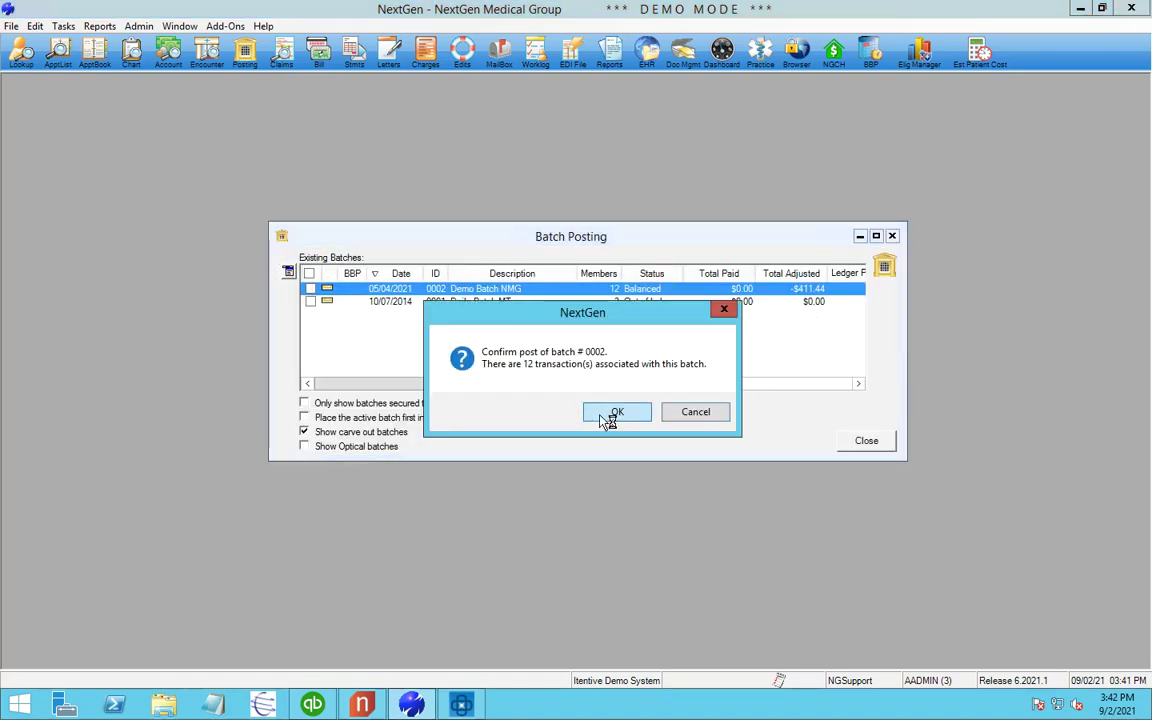
{"action": "left_click", "coordinate": [607, 418]}
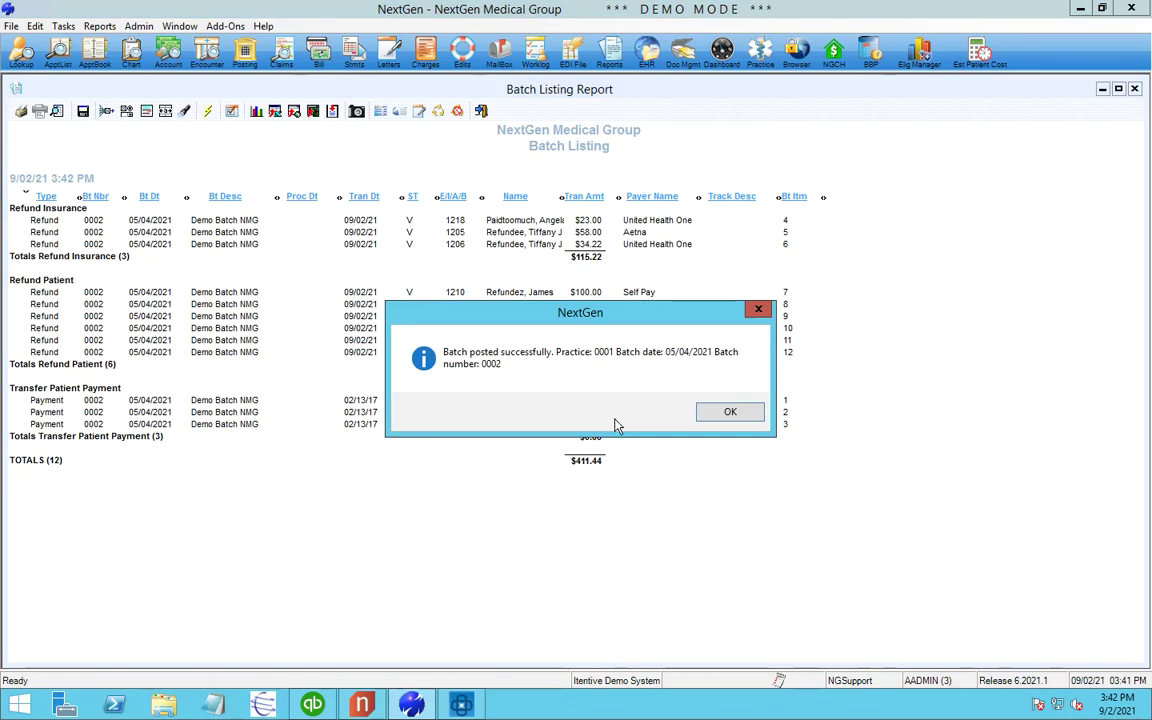
{"action": "left_click", "coordinate": [736, 415]}
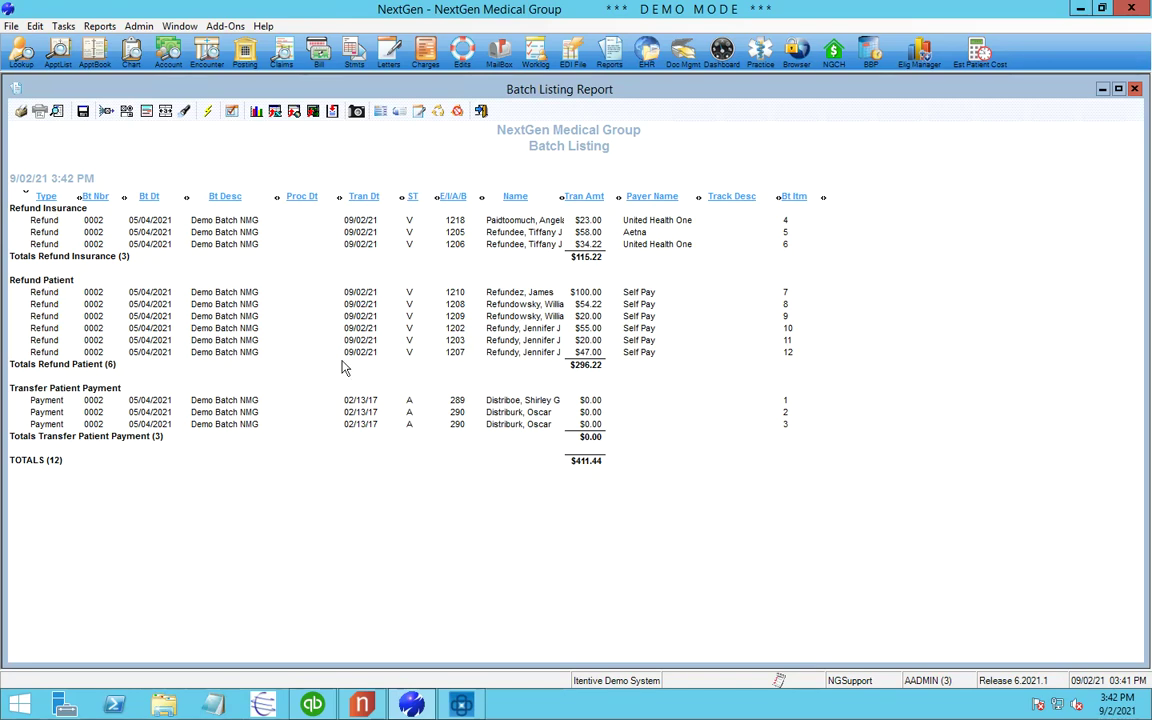
Look up the guarantor of batch items 2 and 3 by account number and show the Account Summary.
{"action": "left_click", "coordinate": [170, 56]}
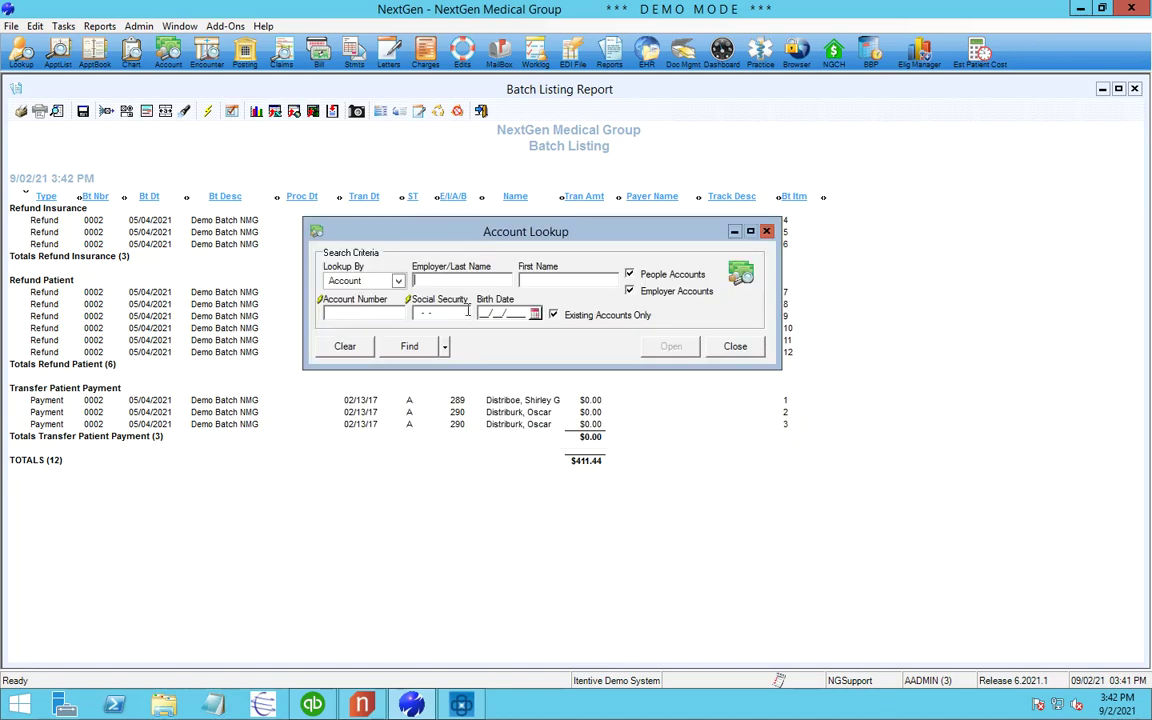
{"action": "left_click", "coordinate": [366, 316]}
{"action": "type", "text": "290"}
{"action": "key", "text": "Return"}
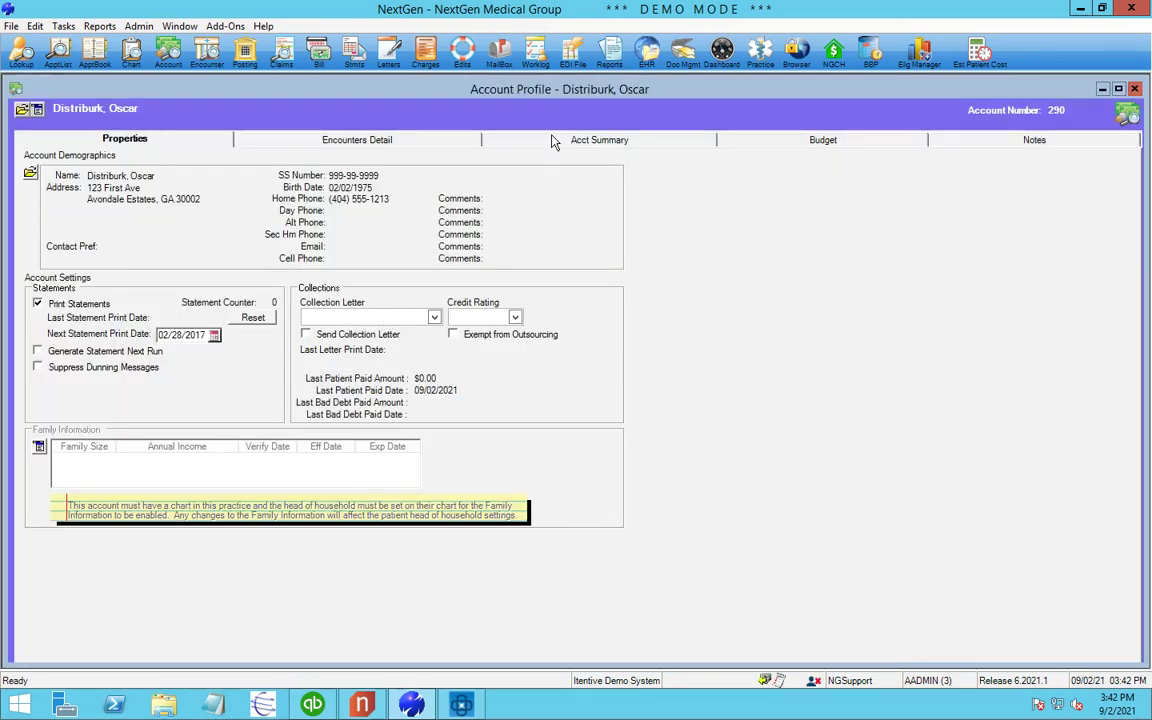
{"action": "left_click", "coordinate": [596, 140]}
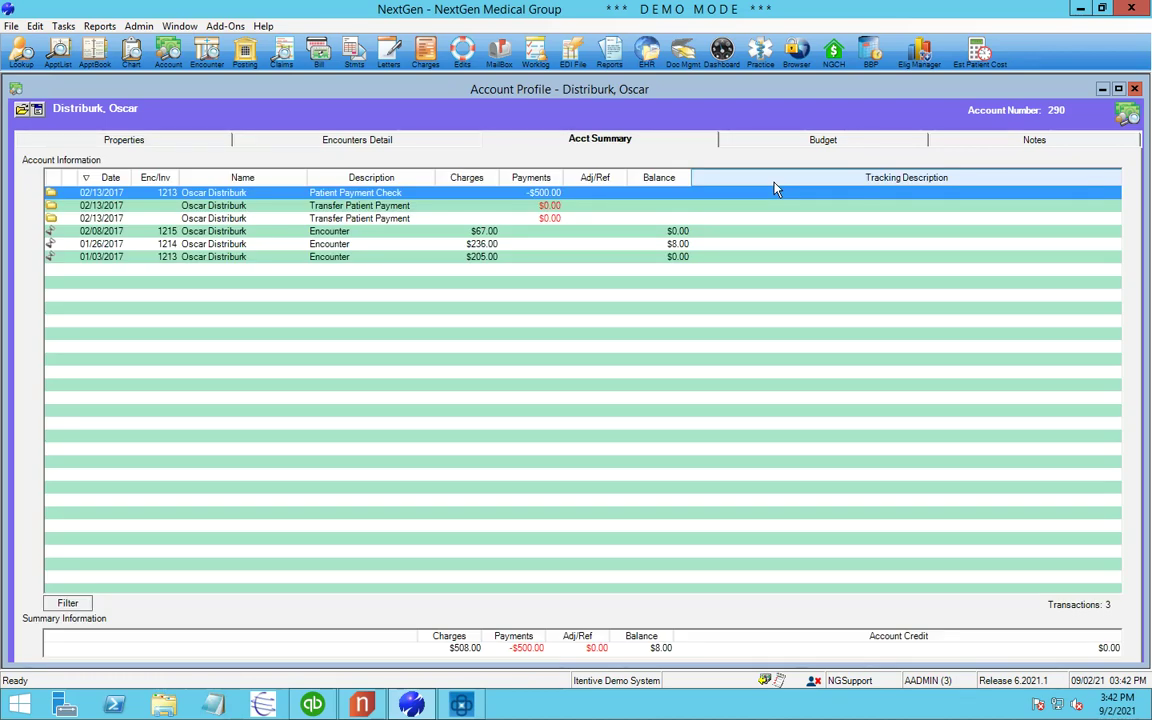
Examine the two Transfer Patient Payment entries in the Account Summary and expand both to show their line items.
{"action": "left_click", "coordinate": [298, 205]}
{"action": "left_click", "coordinate": [301, 218]}
{"action": "left_click", "coordinate": [329, 206]}
{"action": "left_click", "coordinate": [310, 218]}
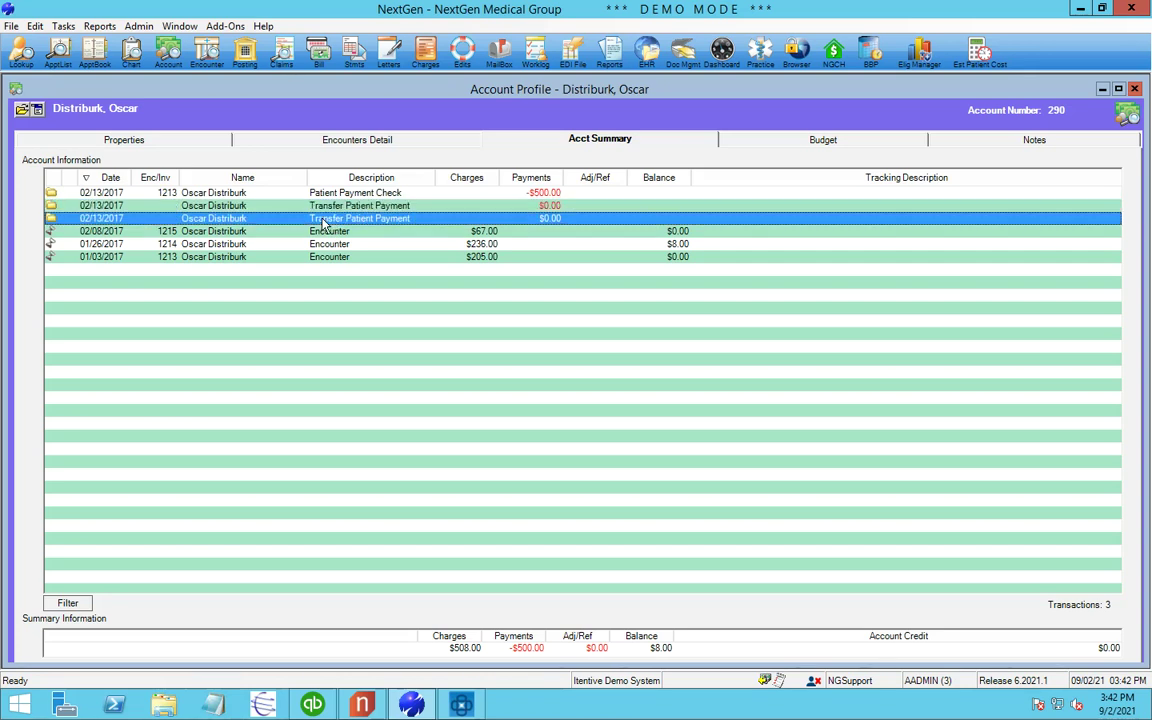
{"action": "left_click", "coordinate": [437, 207]}
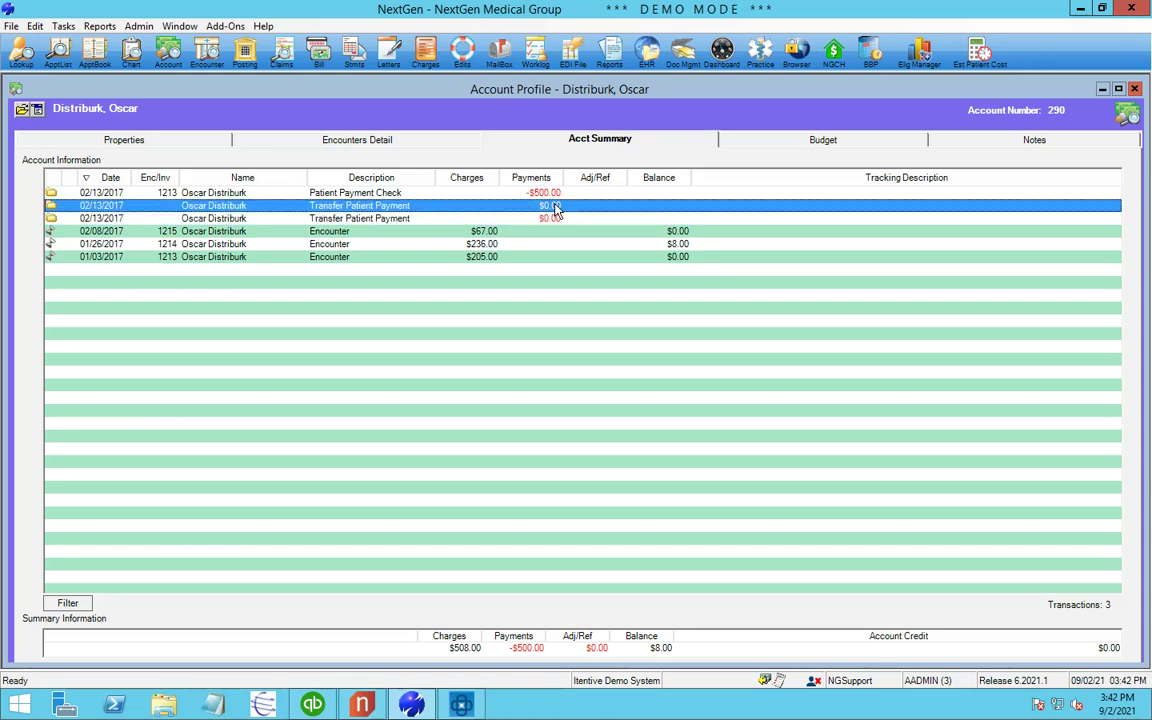
{"action": "double_click", "coordinate": [339, 209]}
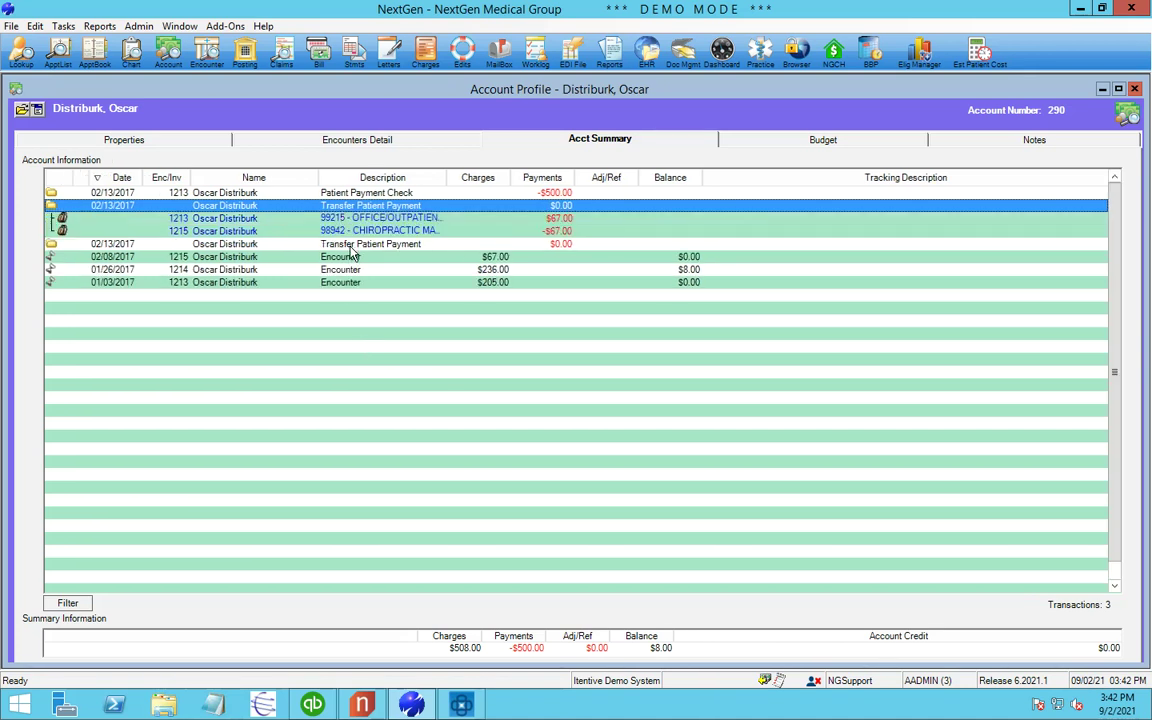
{"action": "double_click", "coordinate": [351, 246]}
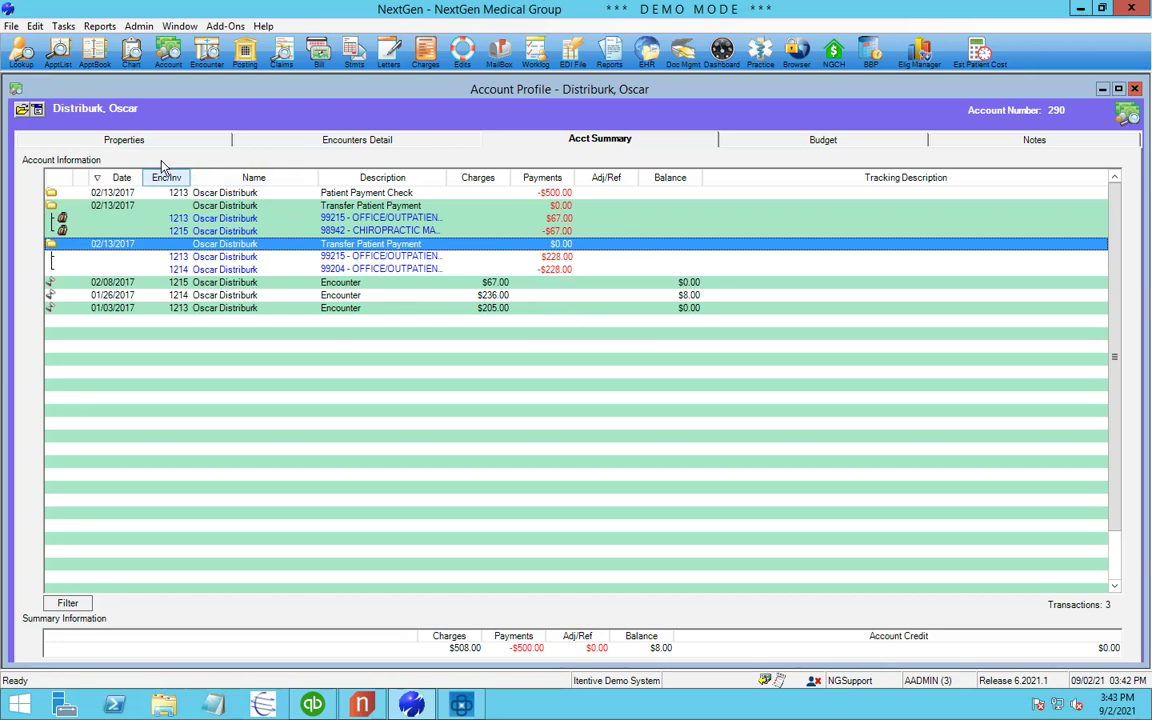
Look up the encounter with the $500.00 patient payment check by encounter number and open its patient chart.
{"action": "left_click", "coordinate": [143, 52]}
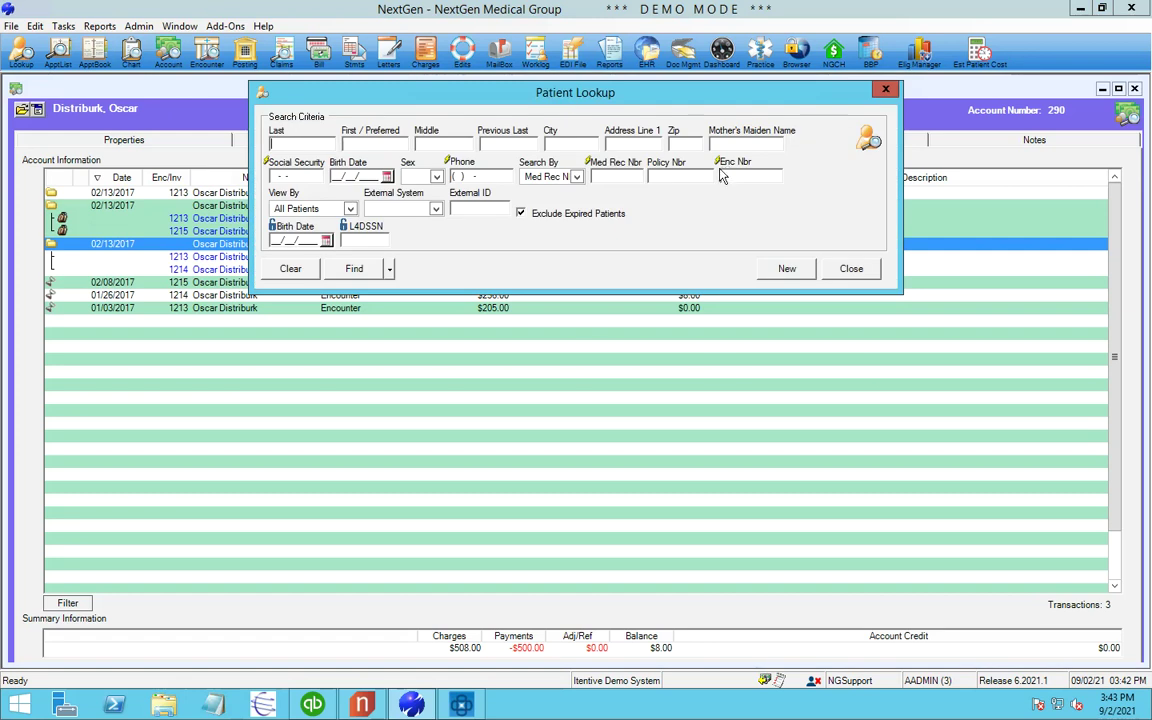
{"action": "left_click", "coordinate": [733, 176]}
{"action": "type", "text": "1213"}
{"action": "key", "text": "Return"}
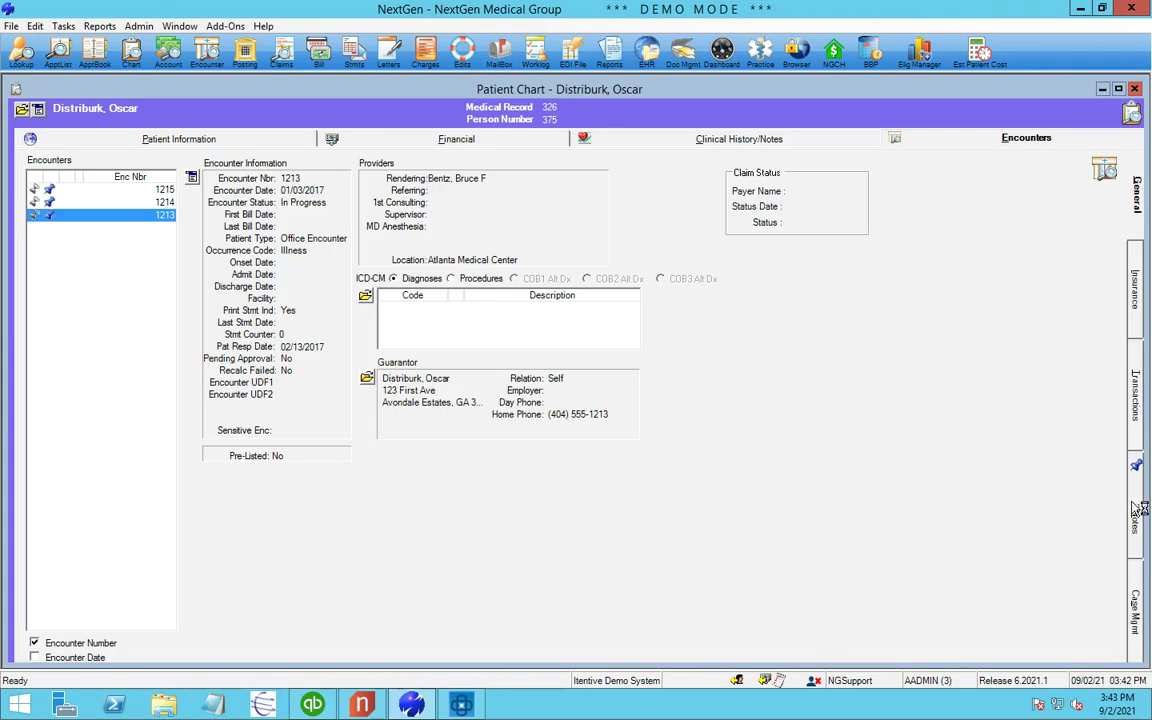
Examine the encounter's two Transfer Patient Payment transactions and widen the Transaction Notes column to read their notes.
{"action": "left_click", "coordinate": [1138, 390]}
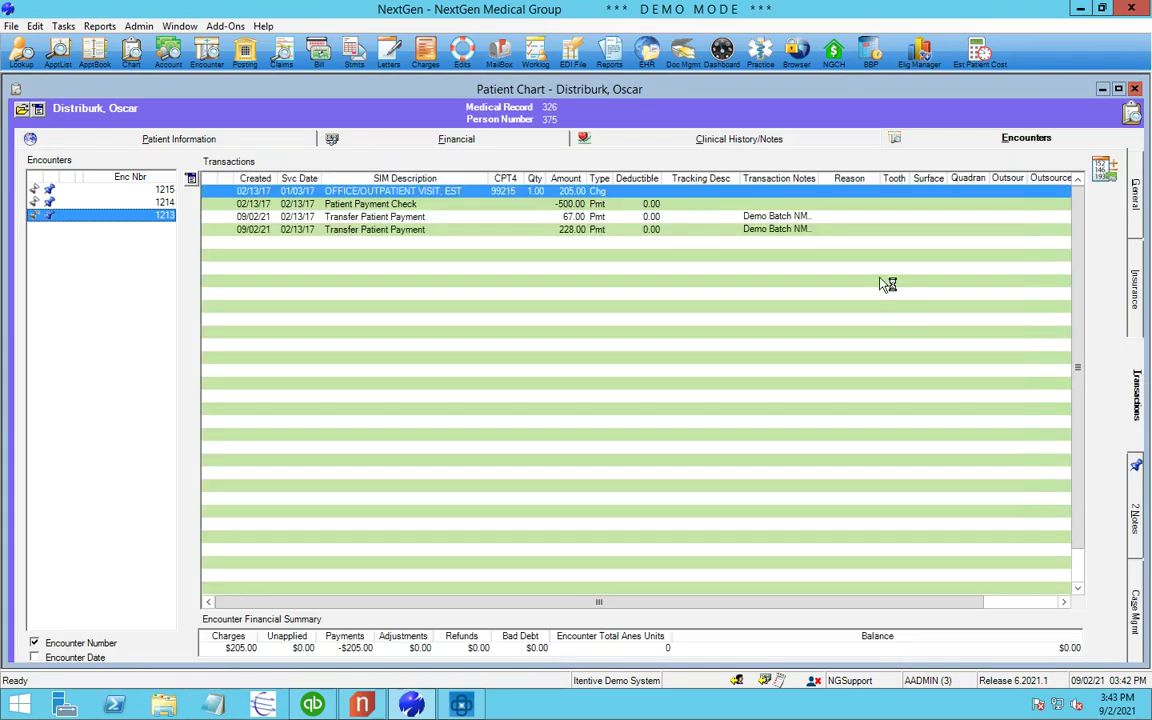
{"action": "left_click", "coordinate": [352, 216]}
{"action": "left_click", "coordinate": [386, 230]}
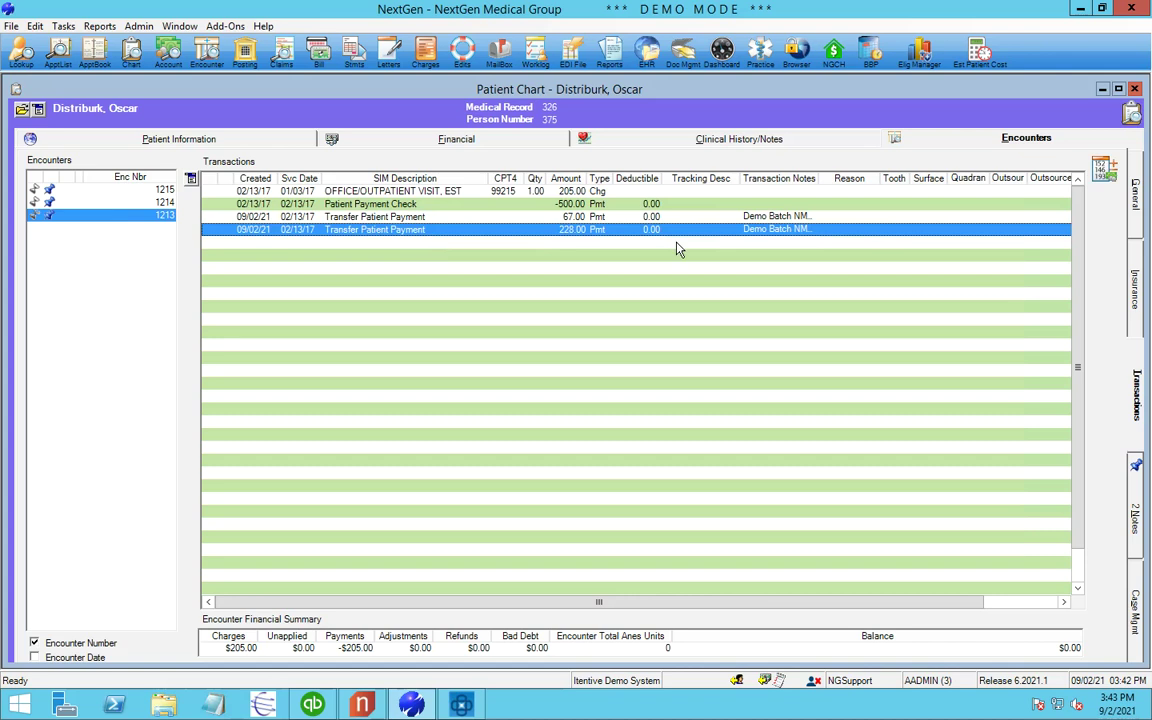
{"action": "left_click_drag", "start_coordinate": [818, 178], "coordinate": [975, 178]}
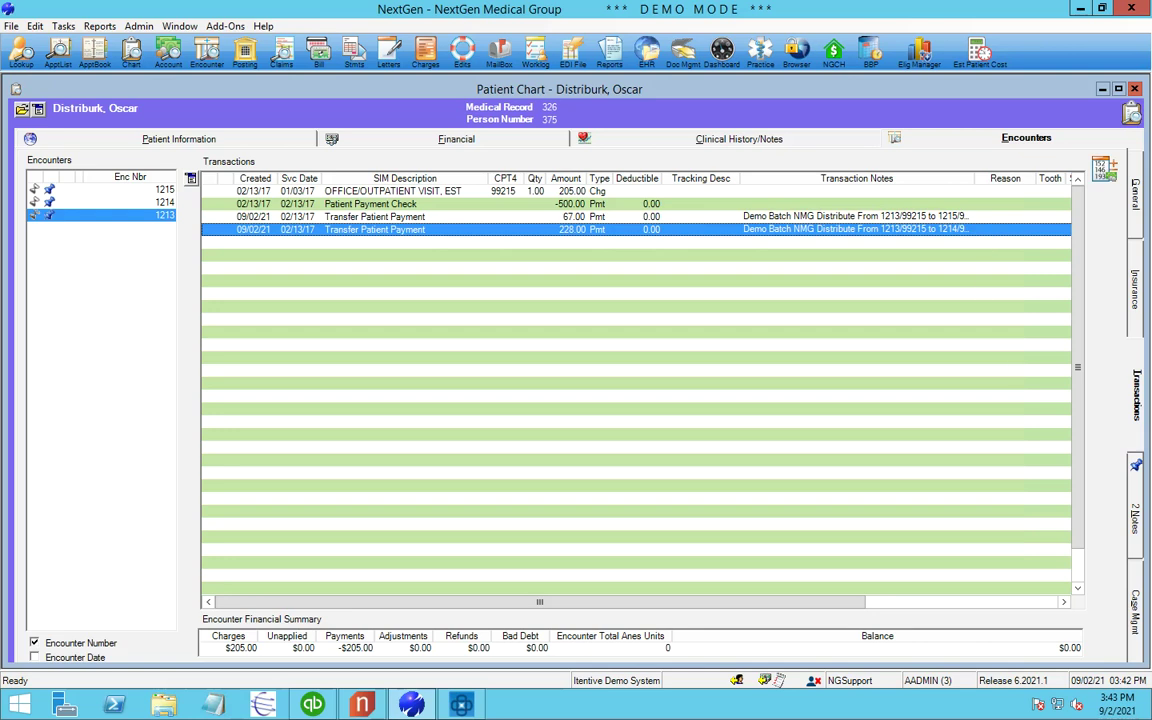
Open the encounter's first sealed RefundManager Distribute Balance note, read it, and close it without changes.
{"action": "left_click", "coordinate": [1137, 478]}
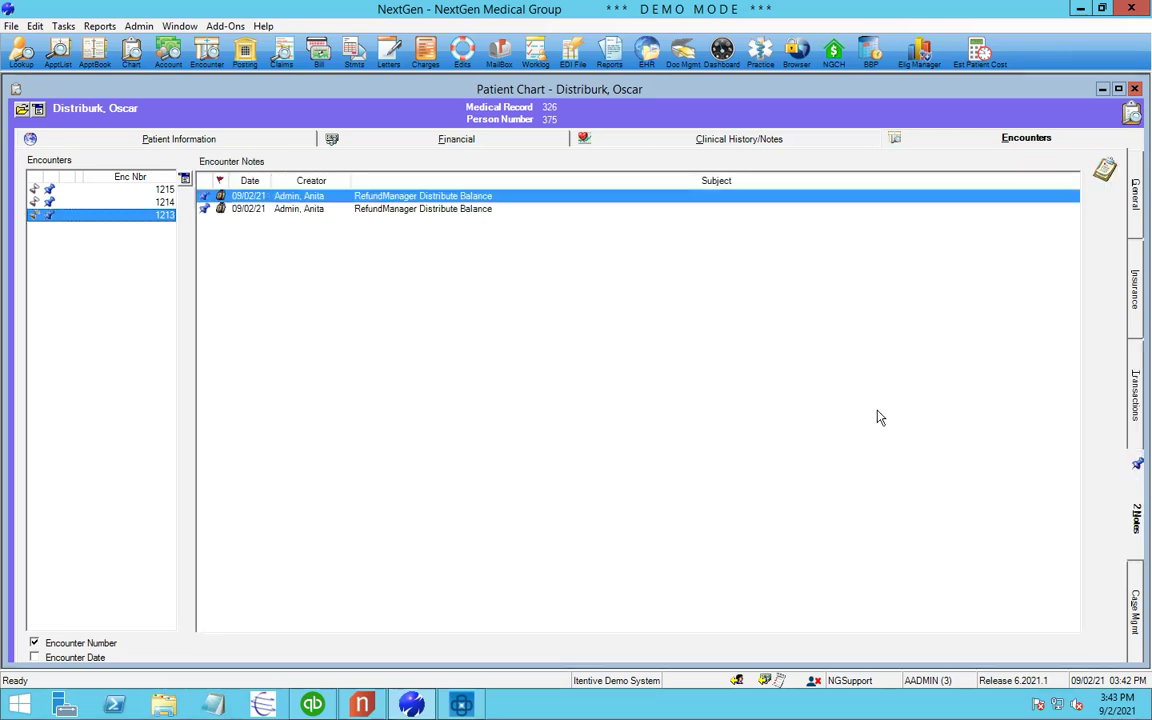
{"action": "double_click", "coordinate": [507, 200]}
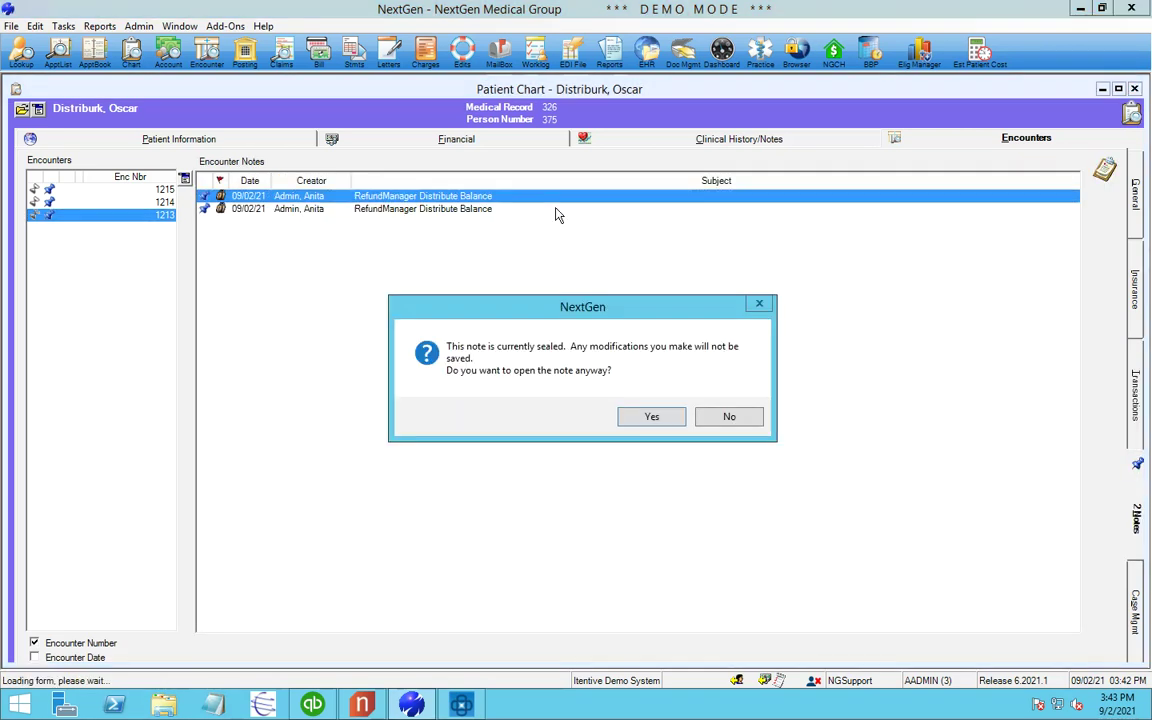
{"action": "left_click", "coordinate": [671, 422]}
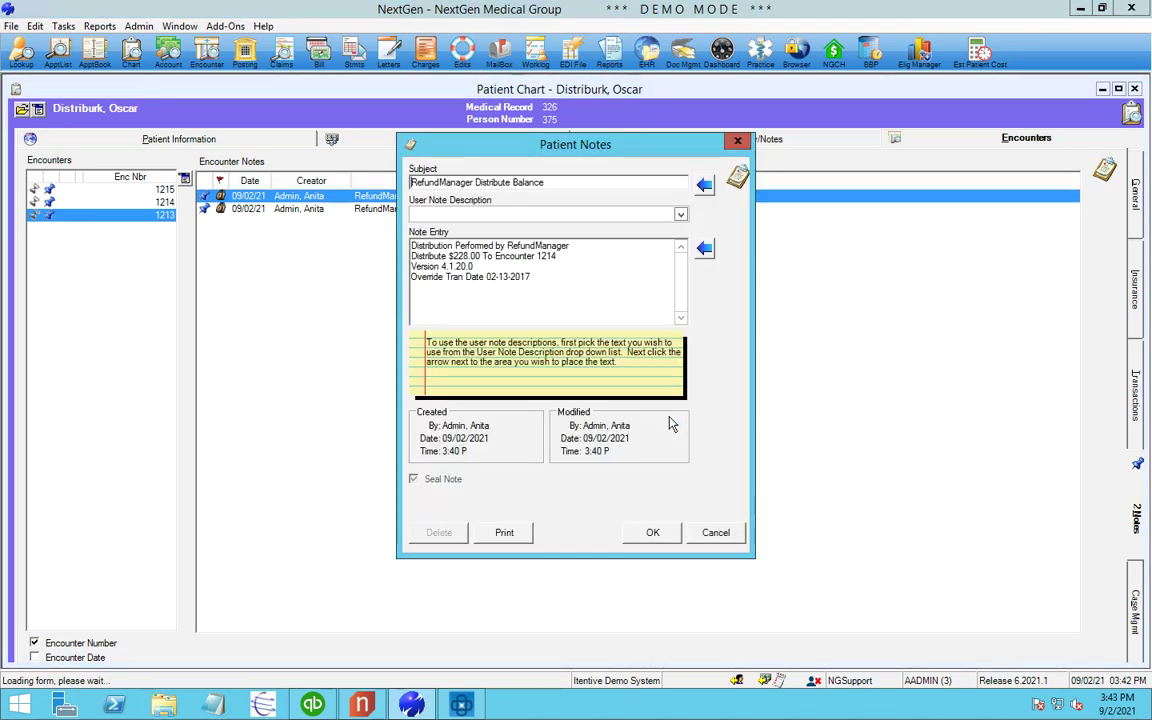
{"action": "left_click", "coordinate": [727, 539]}
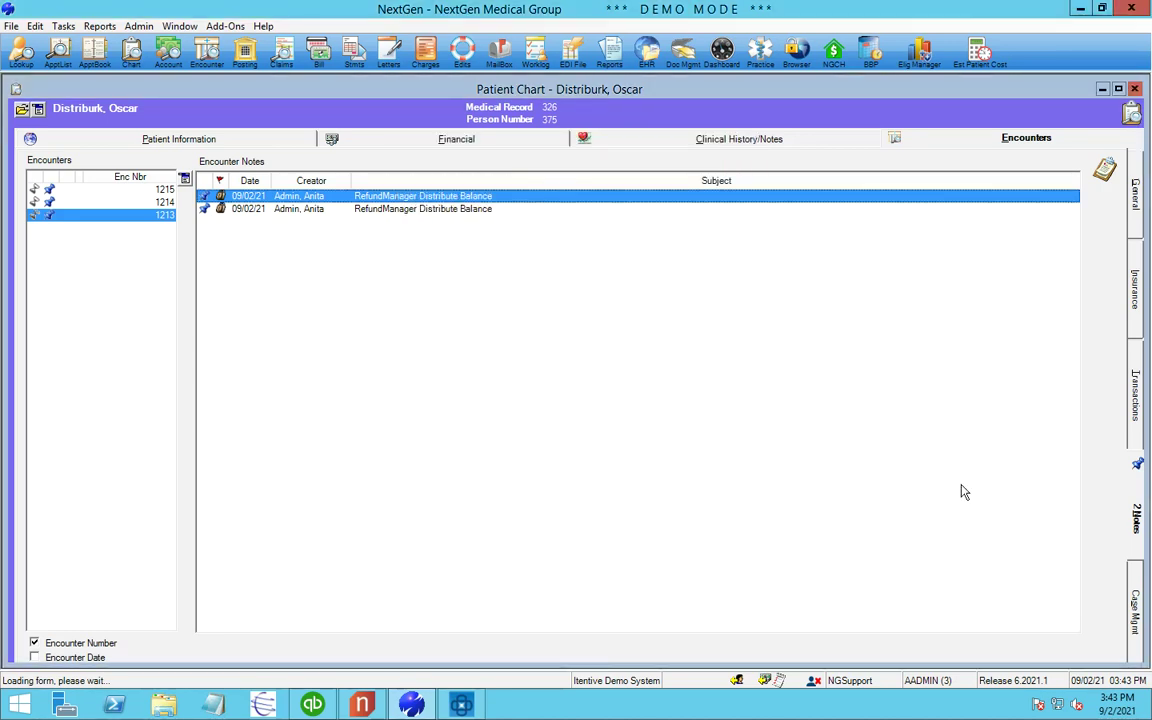
Close the patient chart, the account profile and the Account Lookup to return to the Batch Listing report.
{"action": "left_click", "coordinate": [1132, 112]}
{"action": "left_click", "coordinate": [1134, 90]}
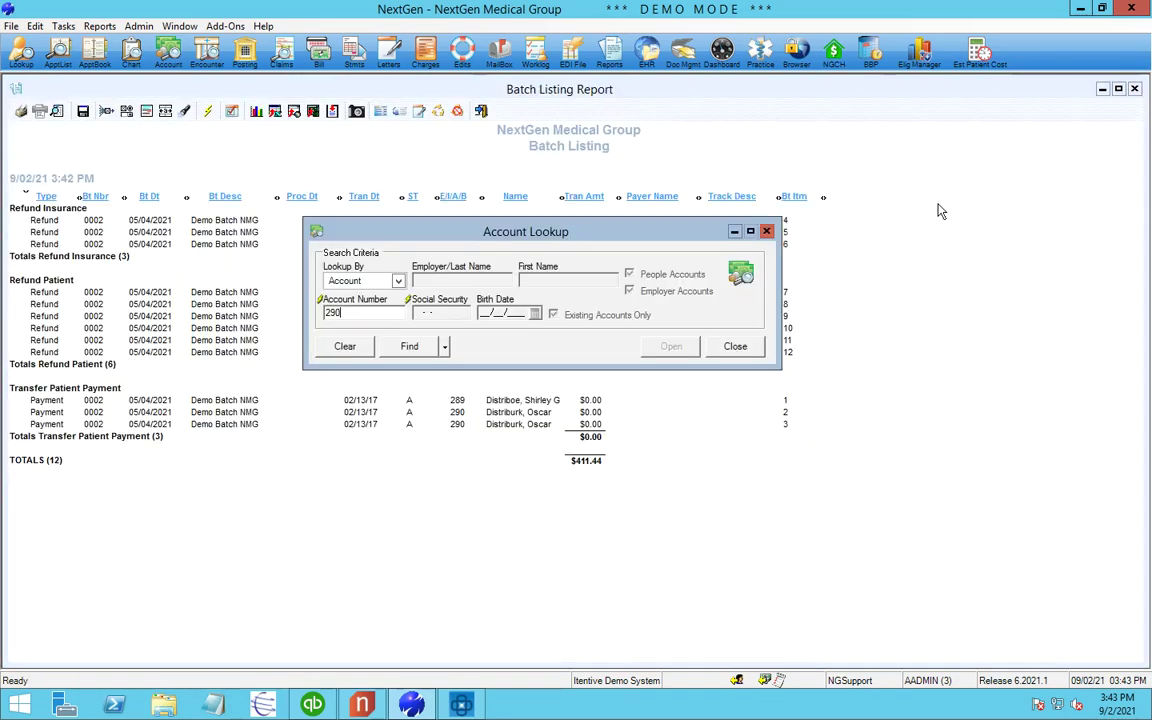
{"action": "left_click", "coordinate": [765, 232]}
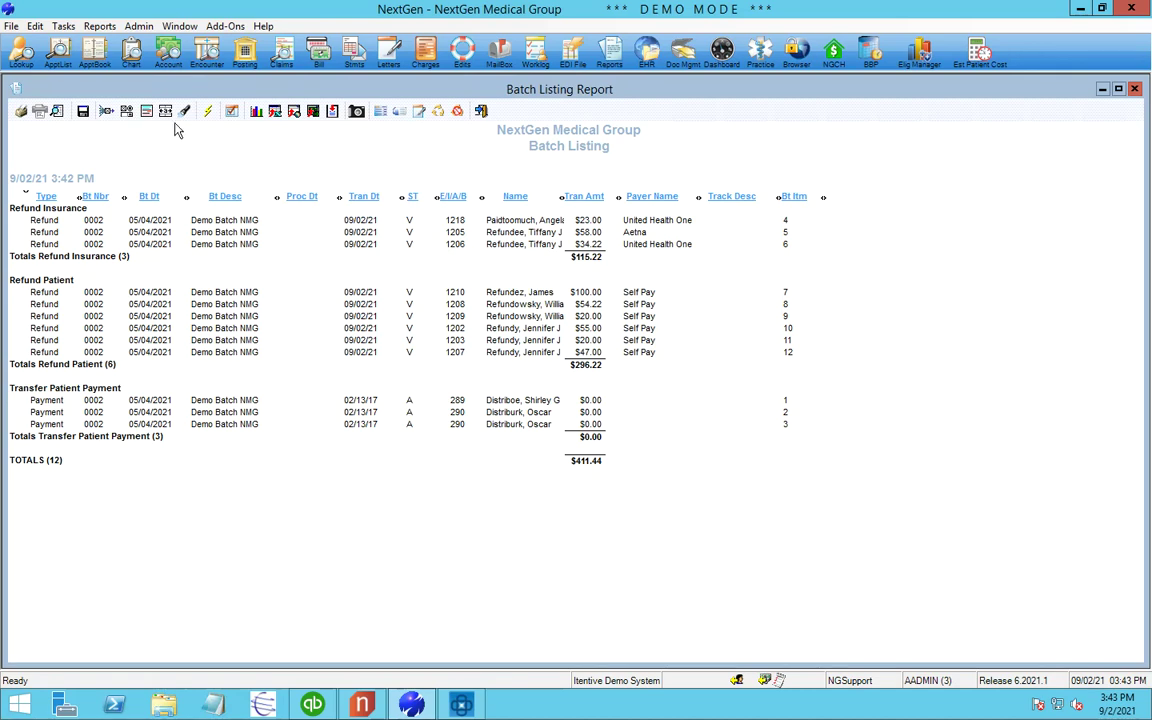
Look up the encounter with the $47.00 patient refund by encounter number and check its Refund Patient transaction.
{"action": "left_click", "coordinate": [121, 53]}
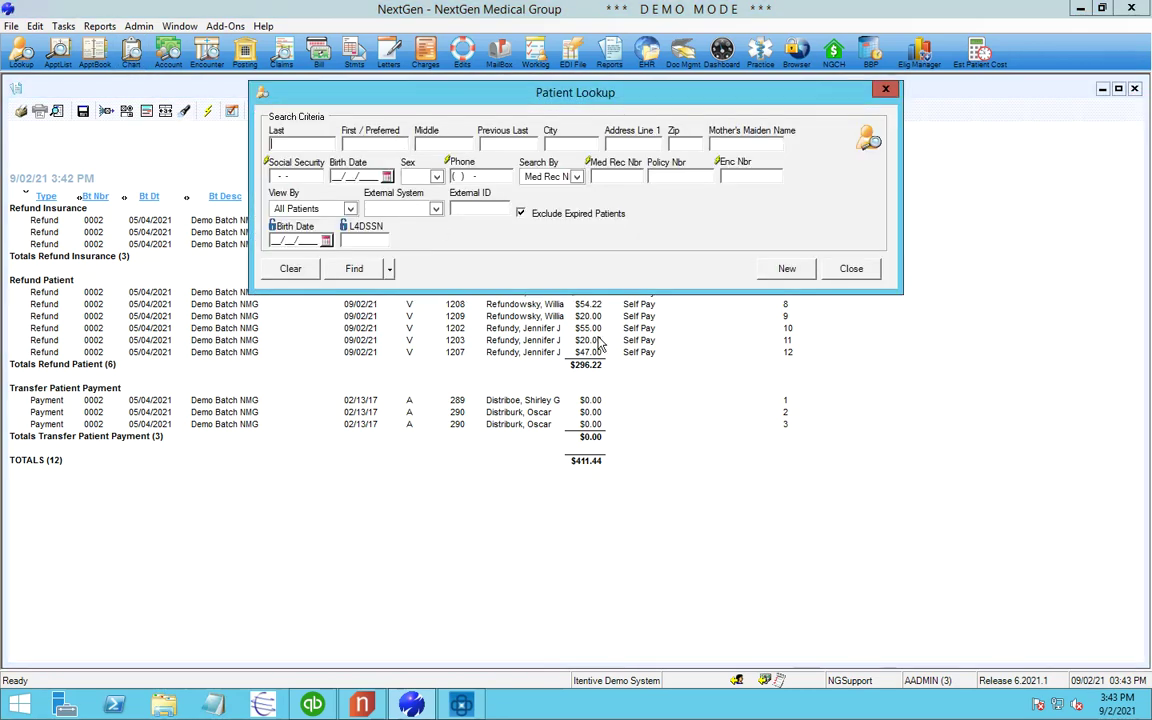
{"action": "left_click", "coordinate": [741, 177]}
{"action": "type", "text": "1207"}
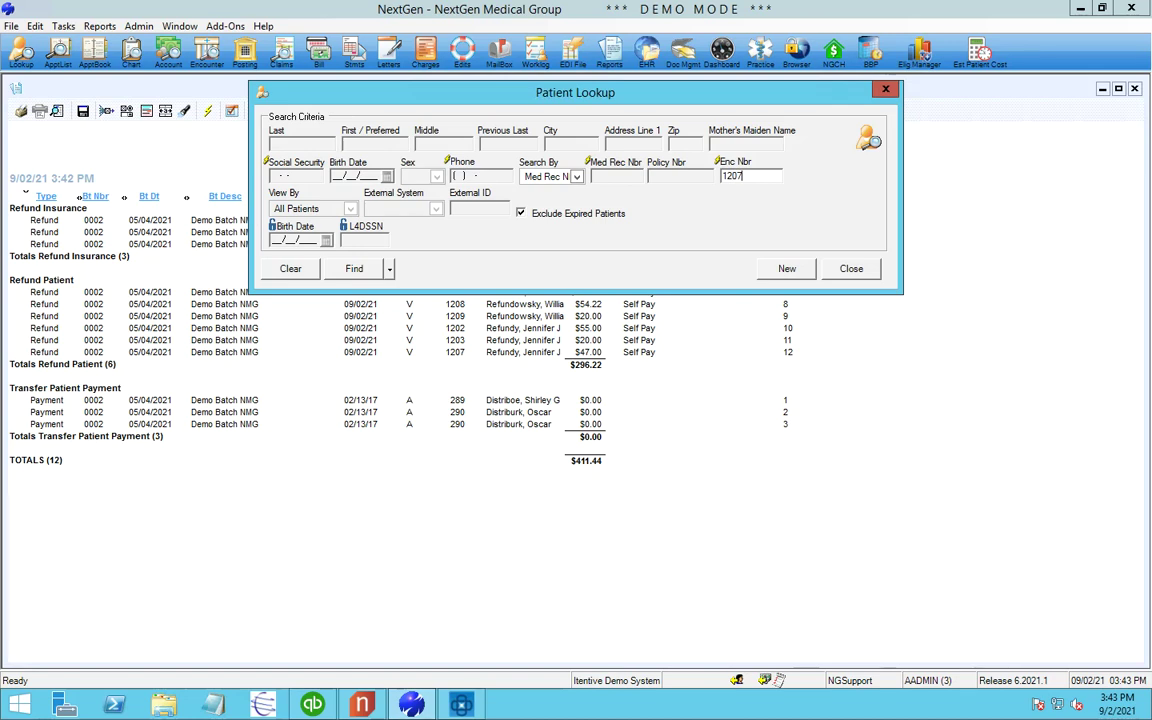
{"action": "key", "text": "Return"}
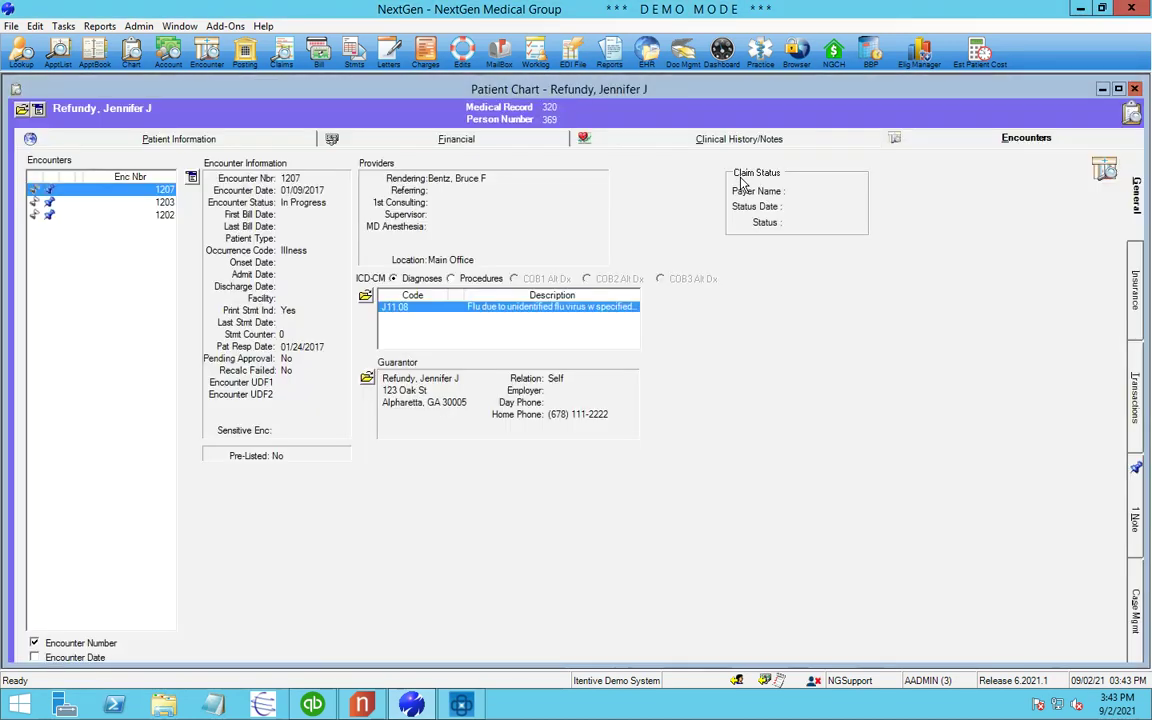
{"action": "left_click", "coordinate": [1137, 405]}
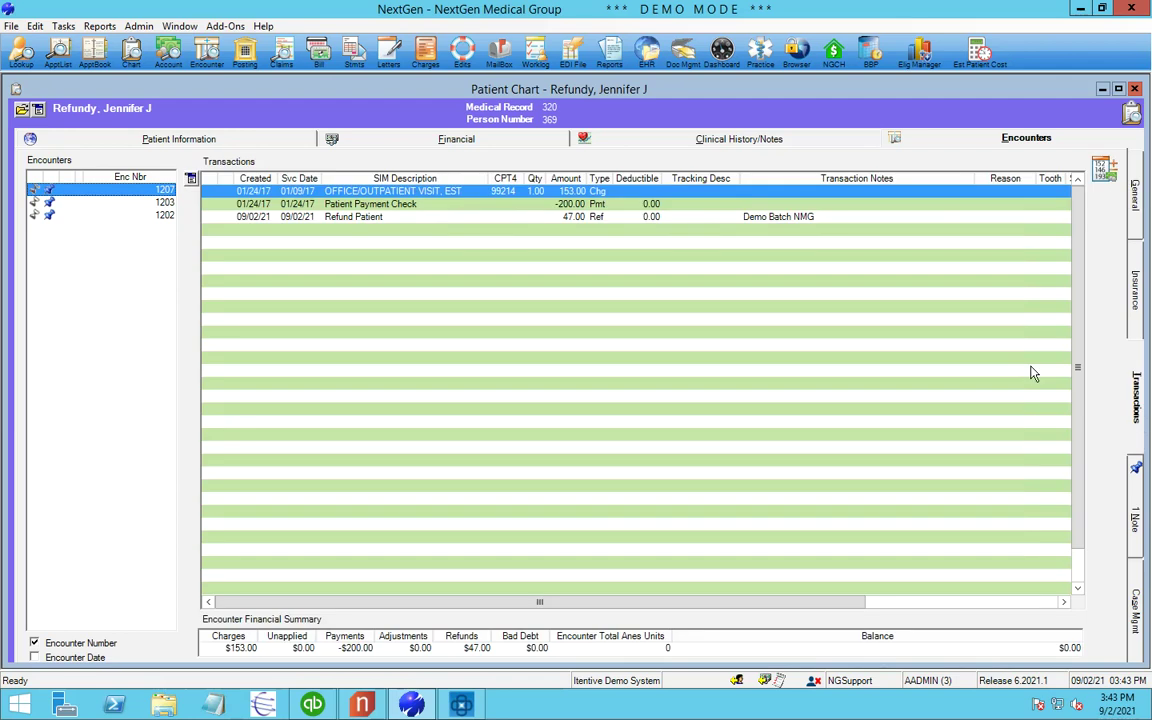
{"action": "left_click", "coordinate": [421, 218]}
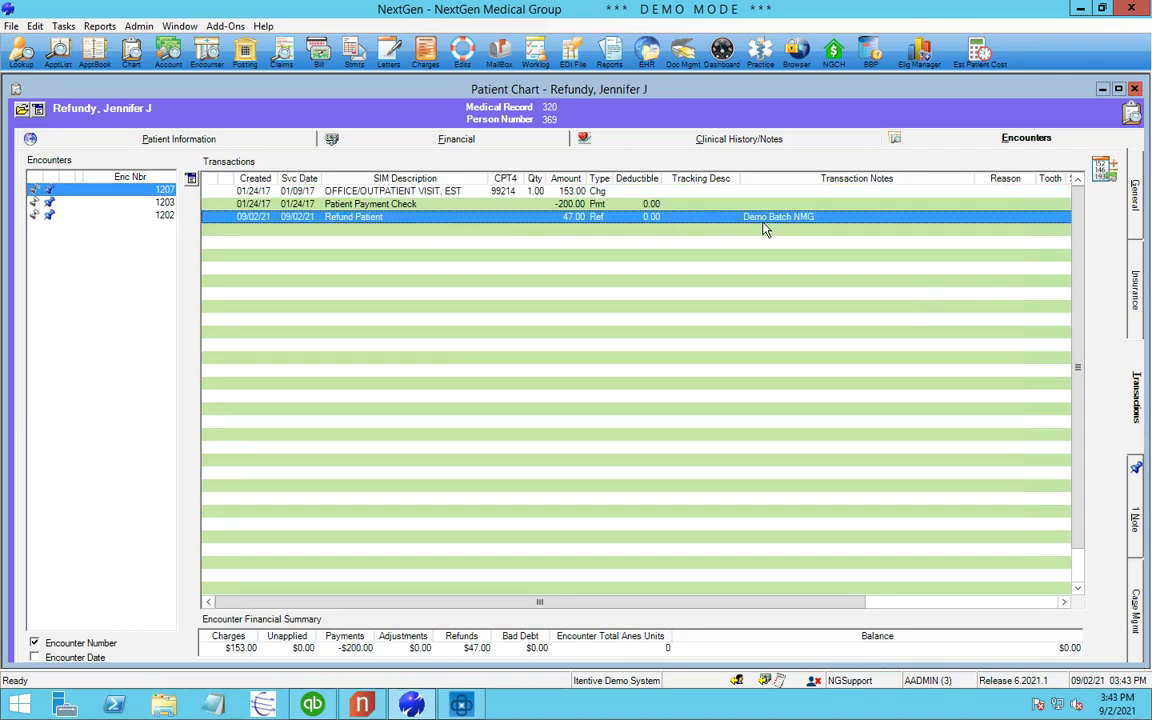
Check the $20.00 refund on the patient's second listed encounter, read its sealed RefundManager Created Refund note, and return to the transactions.
{"action": "left_click", "coordinate": [162, 202]}
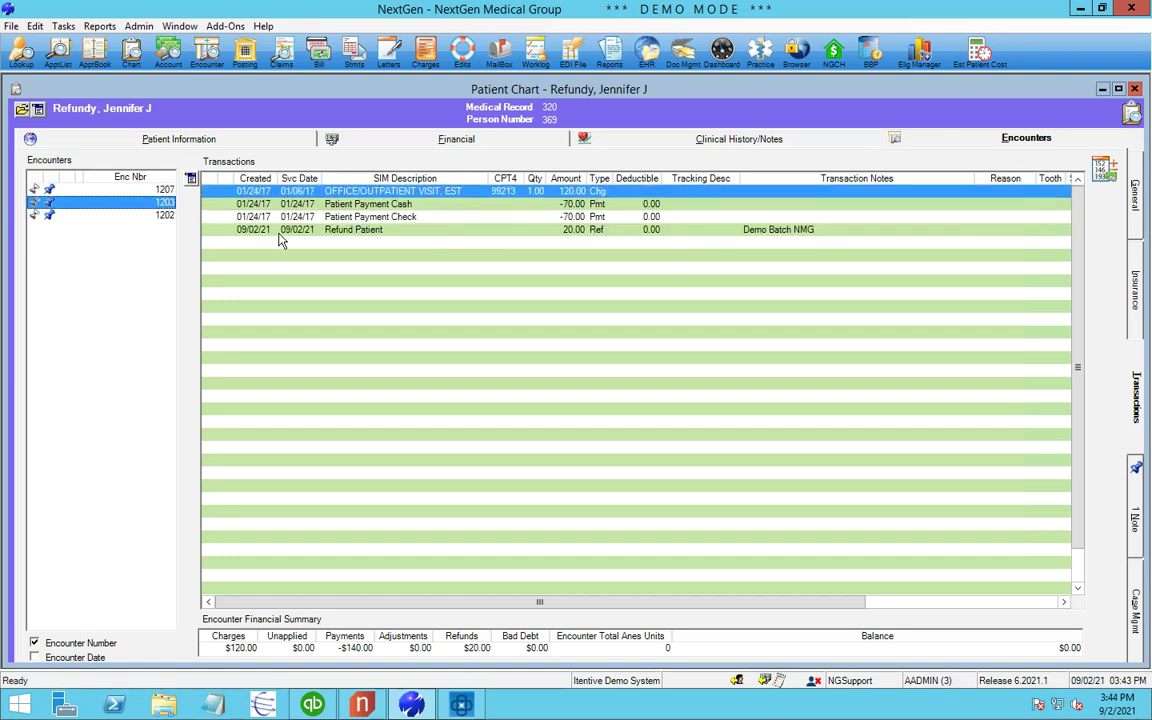
{"action": "left_click", "coordinate": [280, 233]}
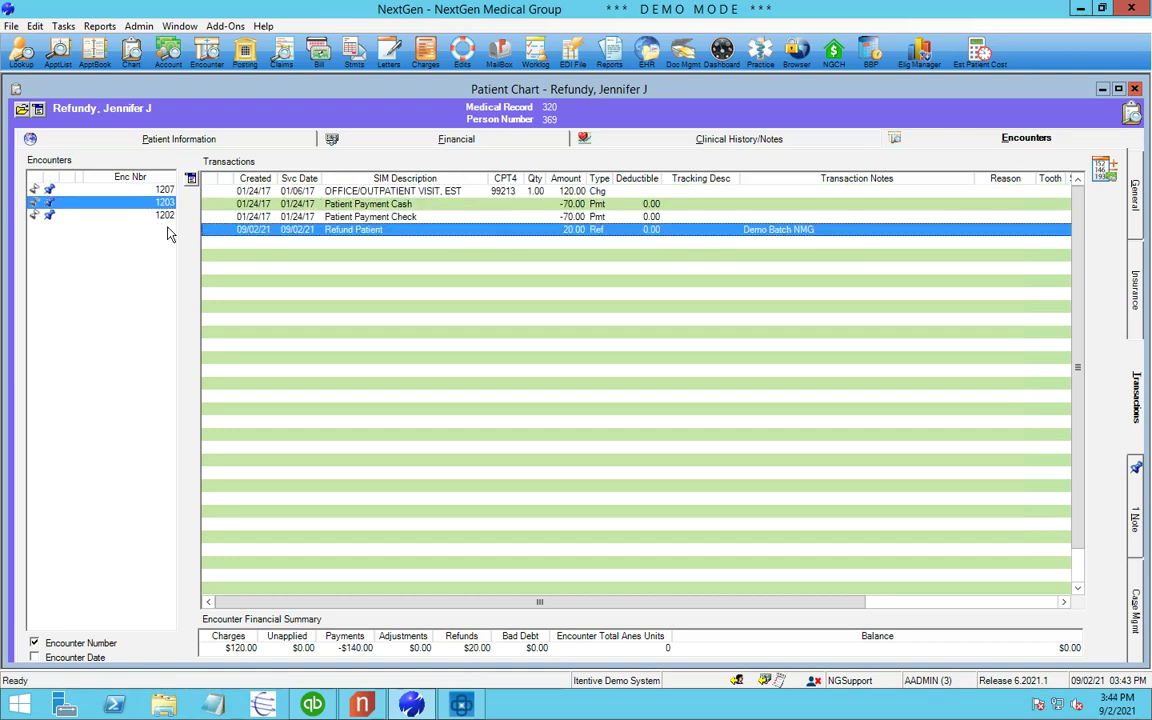
{"action": "left_click", "coordinate": [1136, 518]}
{"action": "double_click", "coordinate": [414, 197]}
{"action": "left_click", "coordinate": [678, 421]}
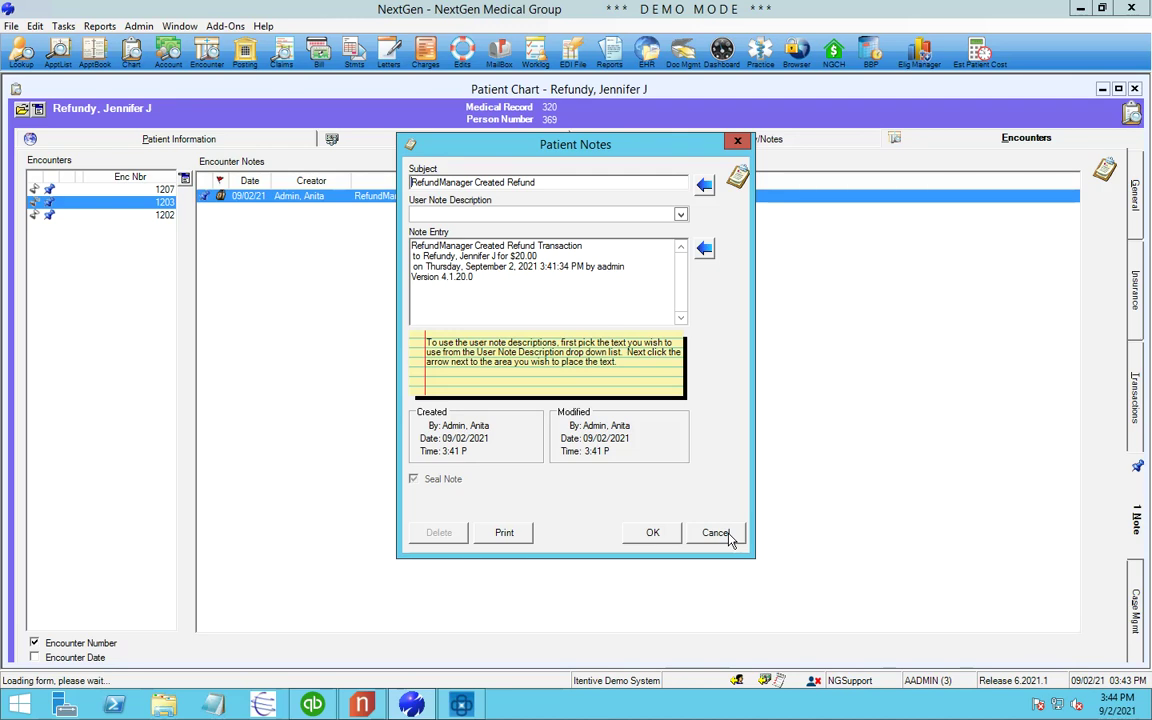
{"action": "left_click", "coordinate": [656, 532]}
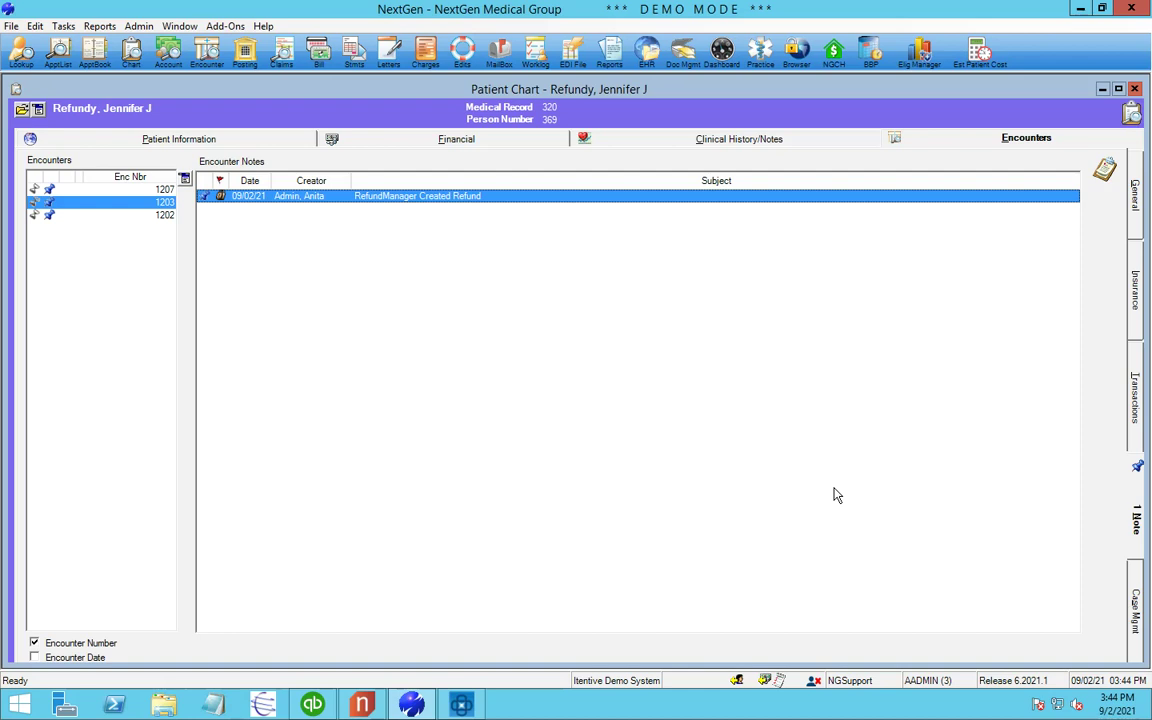
{"action": "left_click", "coordinate": [1137, 400]}
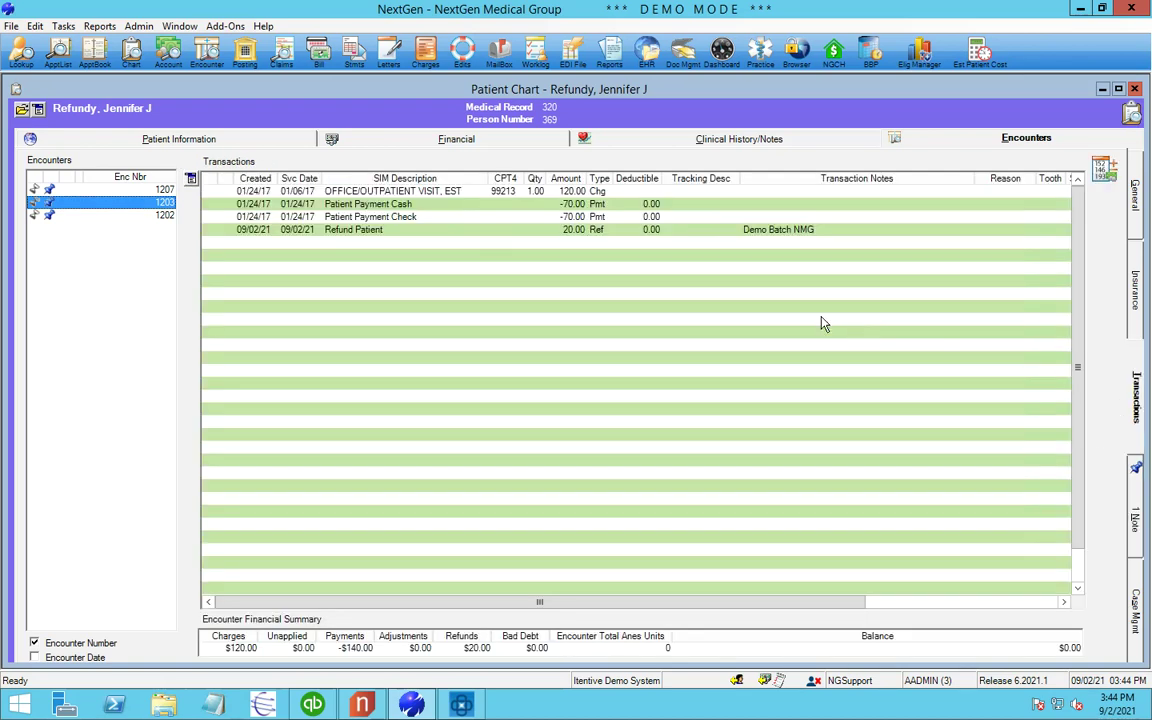
Compare the Refund Patient transaction notes on the patient's second and first listed encounters.
{"action": "left_click", "coordinate": [775, 230]}
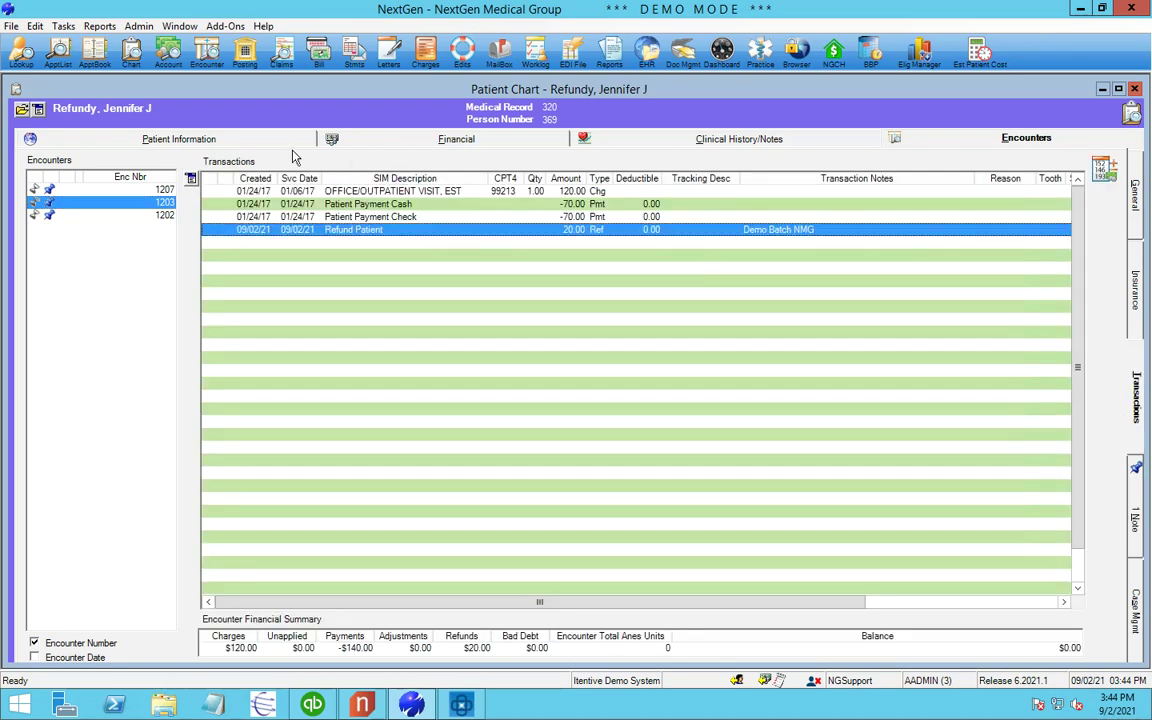
{"action": "left_click", "coordinate": [138, 189]}
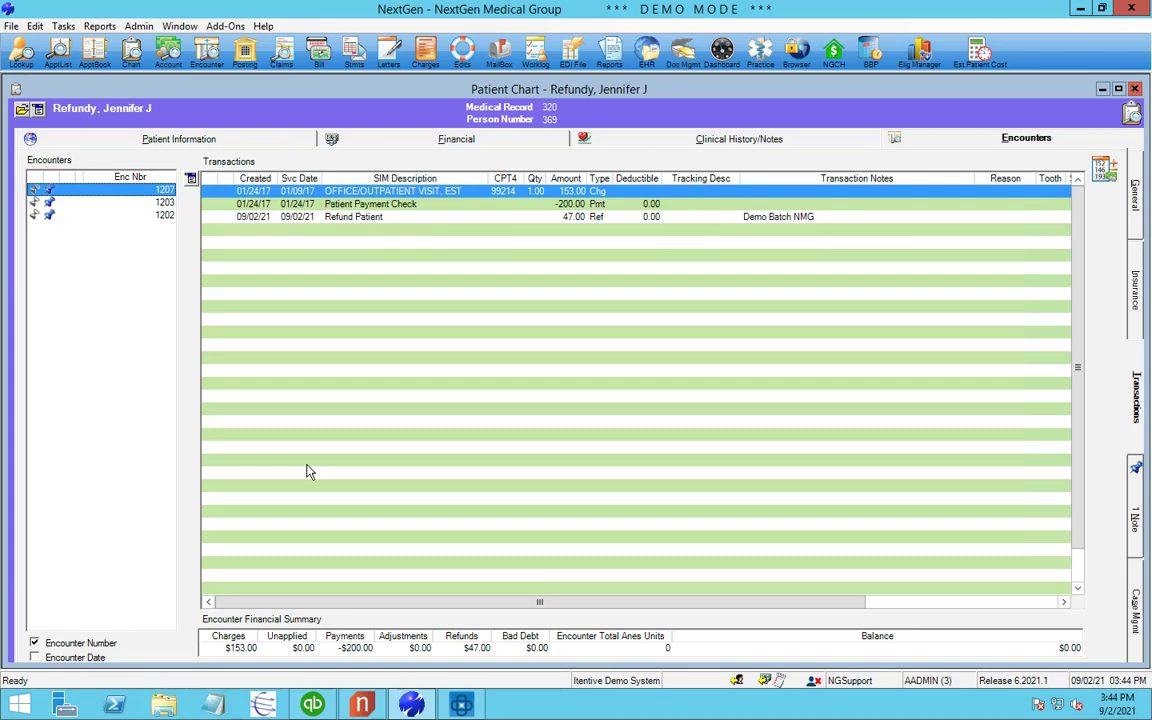
Switch to RefundManager and find NextGen Medical Group refund batches in Batch Detective dated 03/02/2021 through 09/02/2021.
{"action": "mouse_move", "coordinate": [461, 705]}
{"action": "left_click", "coordinate": [492, 652]}
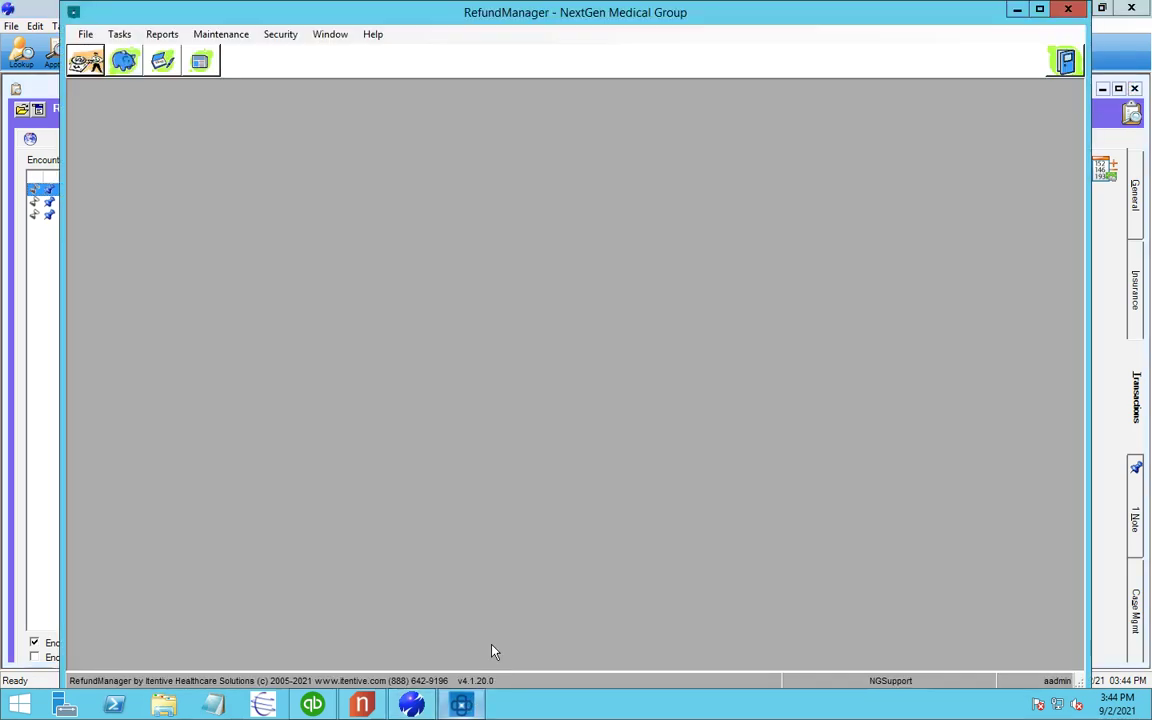
{"action": "left_click", "coordinate": [124, 61]}
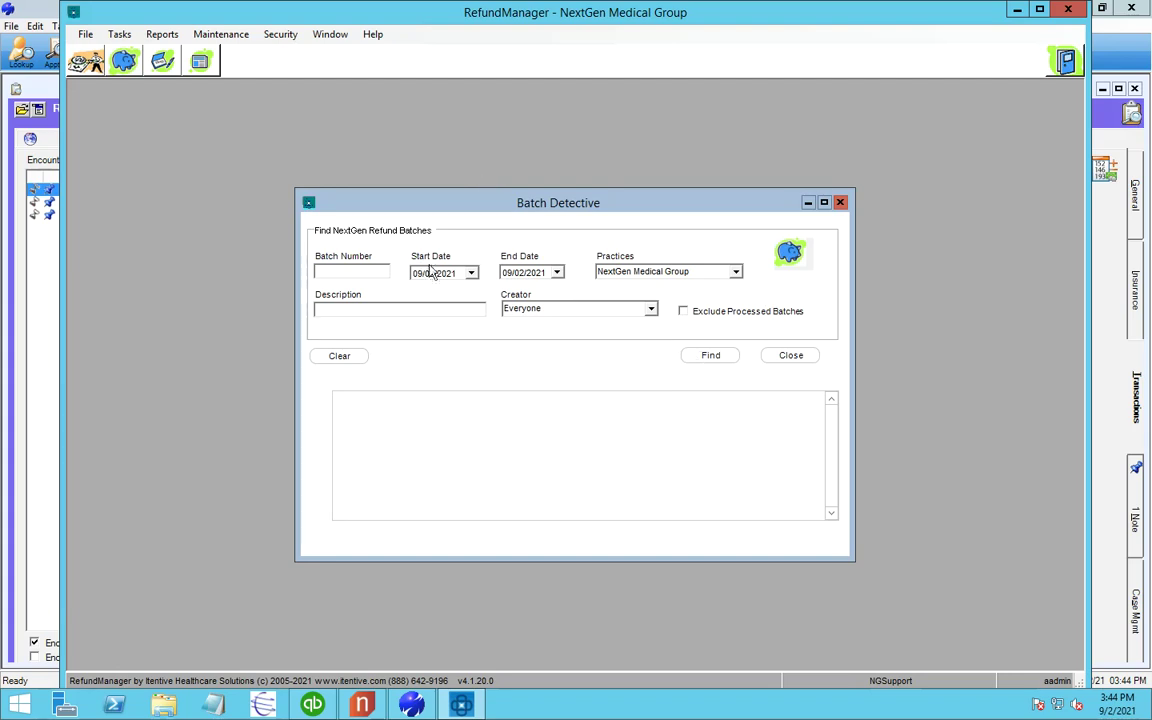
{"action": "left_click", "coordinate": [471, 273]}
{"action": "left_click", "coordinate": [425, 293]}
{"action": "left_click", "coordinate": [425, 293]}
{"action": "left_click", "coordinate": [425, 293]}
{"action": "left_click", "coordinate": [425, 293]}
{"action": "left_click", "coordinate": [425, 293]}
{"action": "left_click", "coordinate": [425, 293]}
{"action": "left_click", "coordinate": [461, 325]}
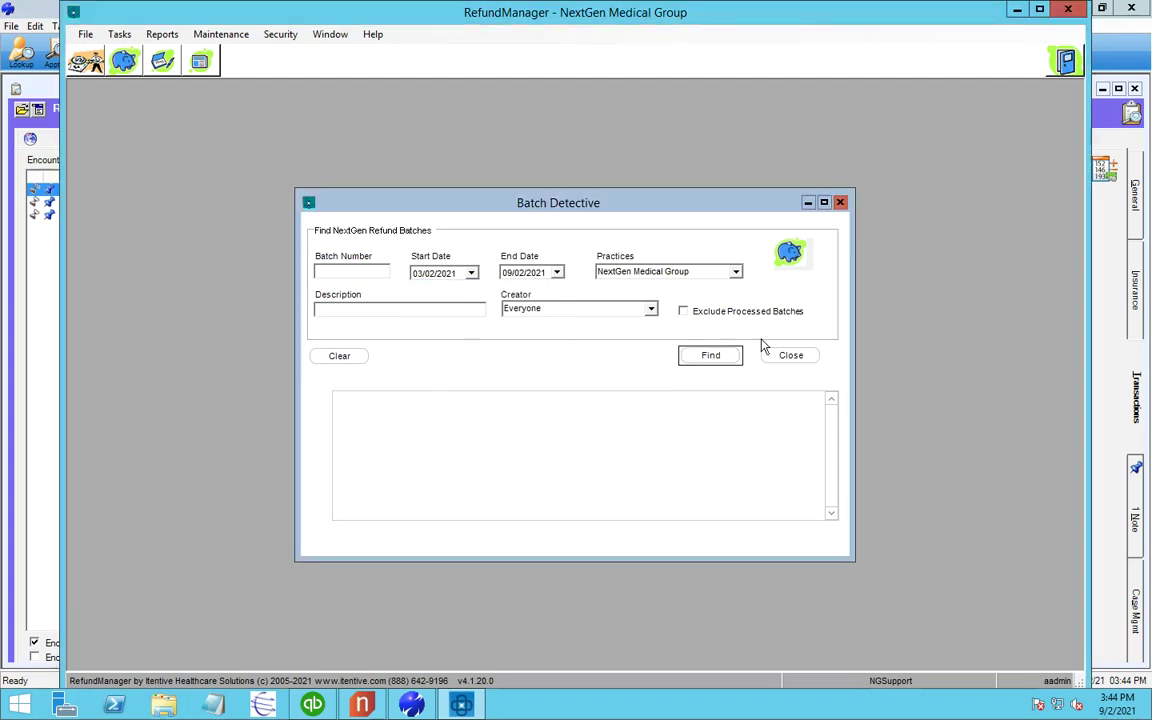
{"action": "left_click", "coordinate": [716, 356]}
Export Demo Batch NMG through Check Consolidation with the default run description, and close Batch Detective.
{"action": "left_click", "coordinate": [535, 421]}
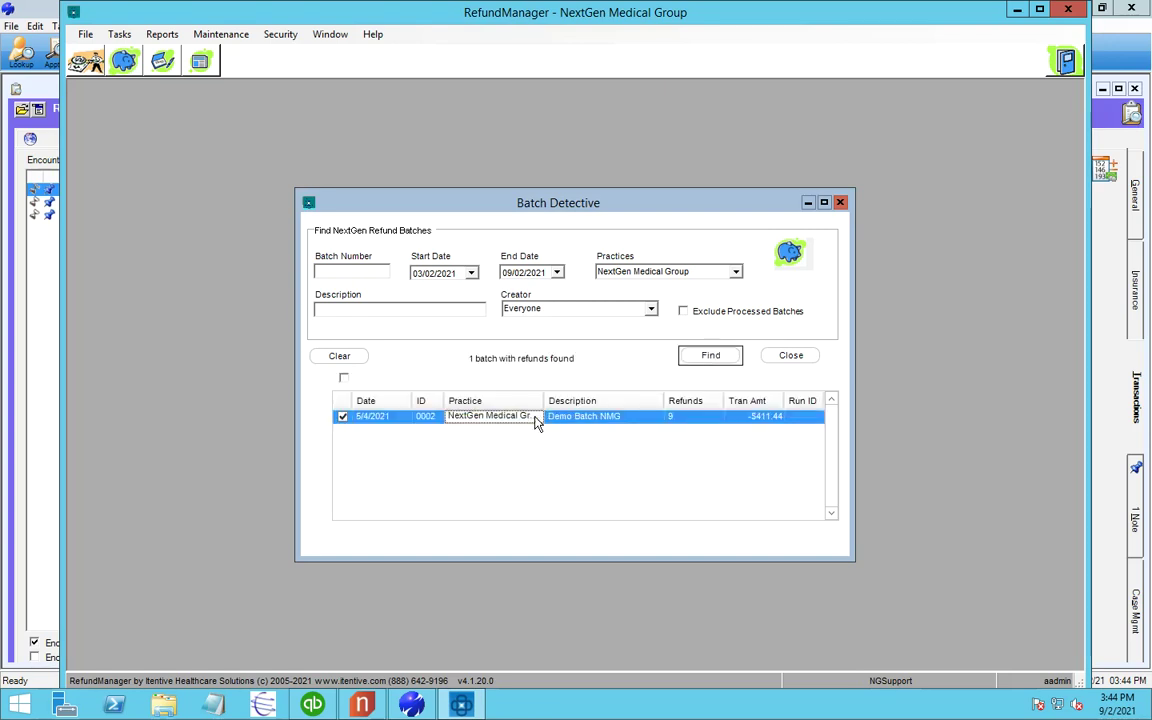
{"action": "right_click", "coordinate": [536, 422]}
{"action": "left_click", "coordinate": [555, 430]}
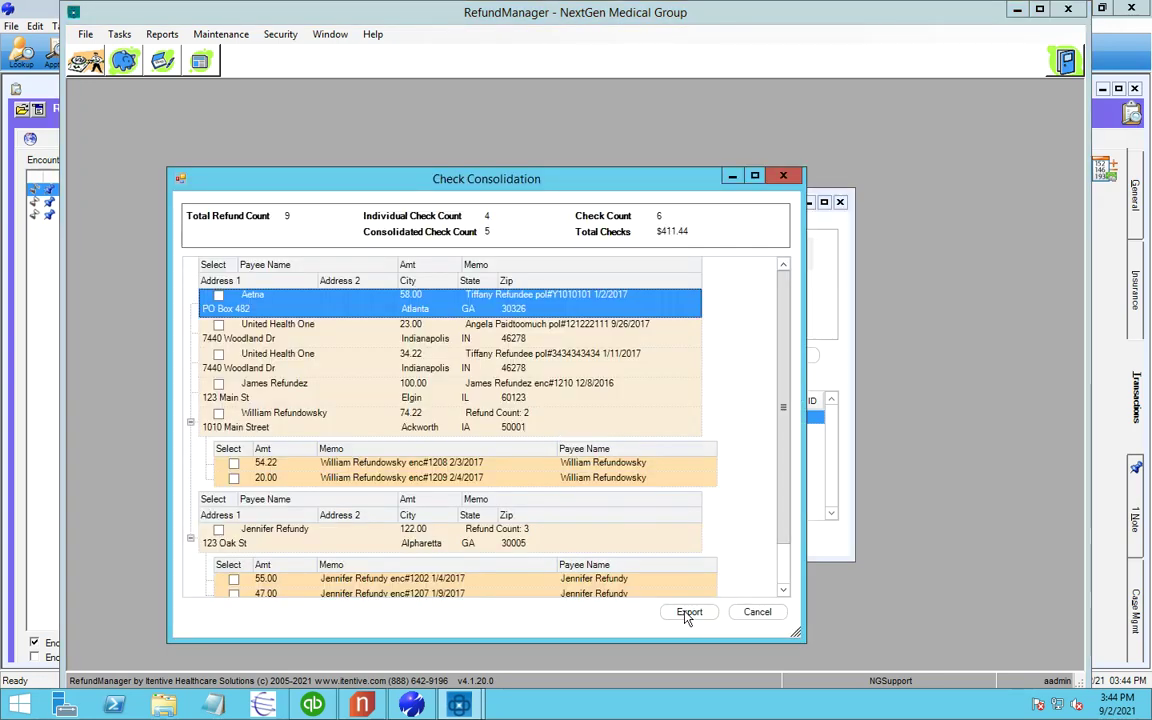
{"action": "left_click", "coordinate": [688, 611]}
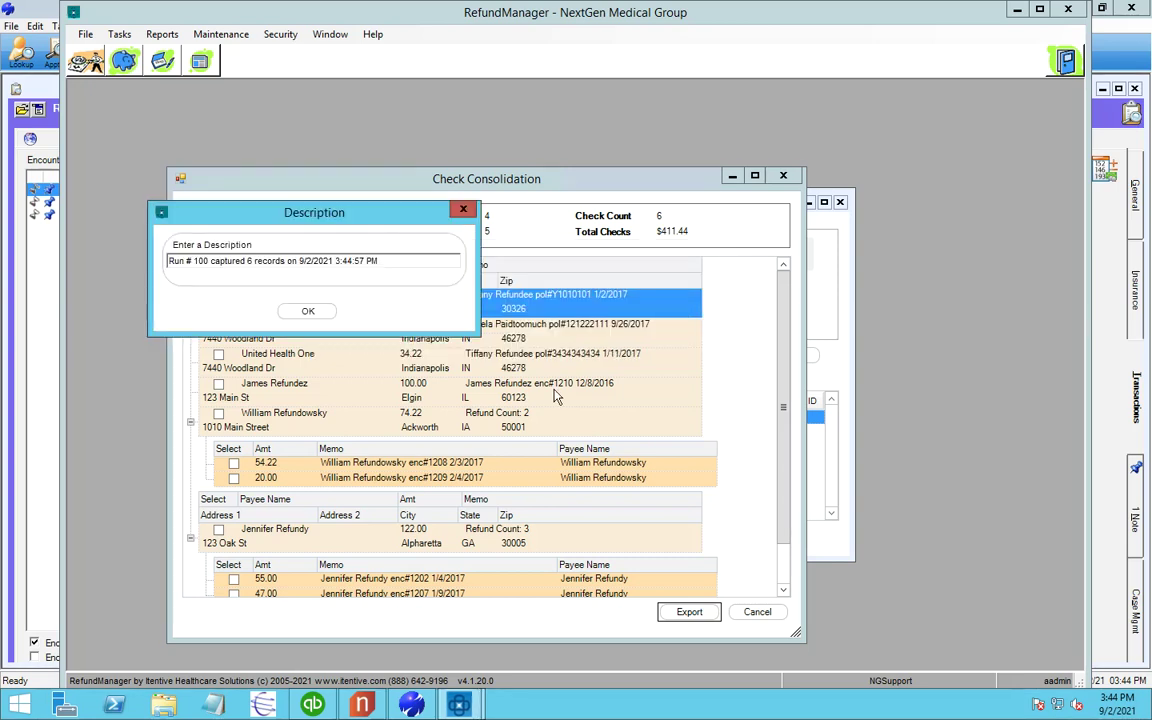
{"action": "left_click", "coordinate": [306, 312]}
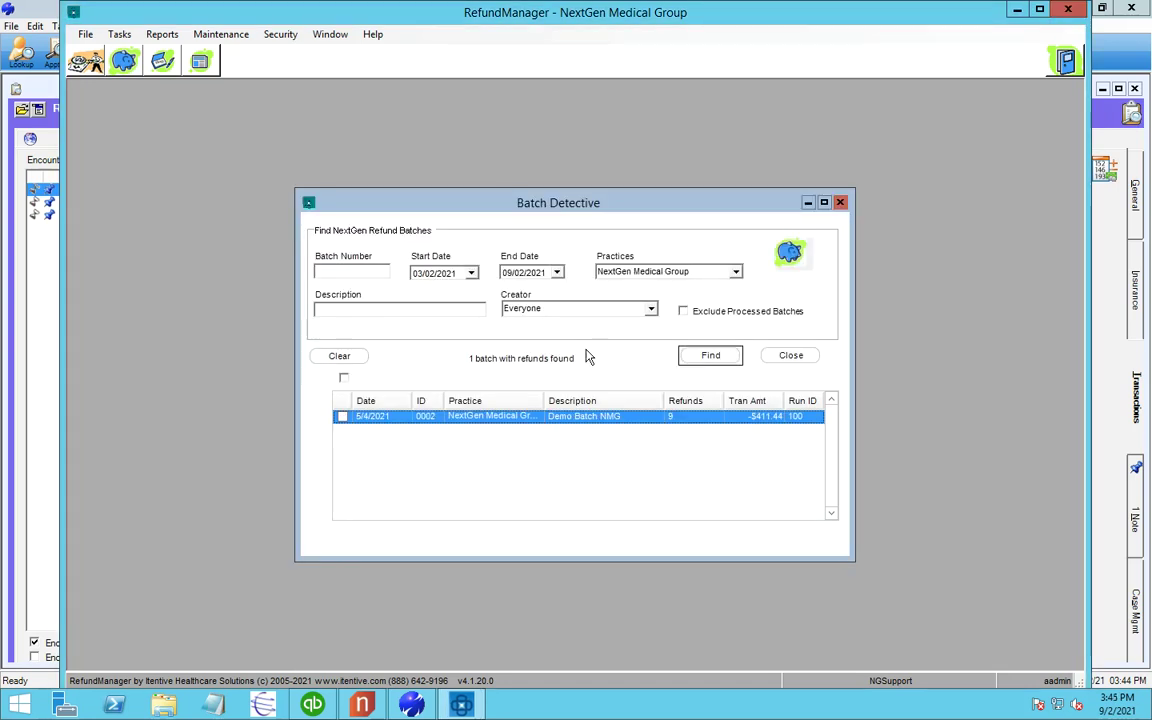
{"action": "left_click", "coordinate": [796, 362]}
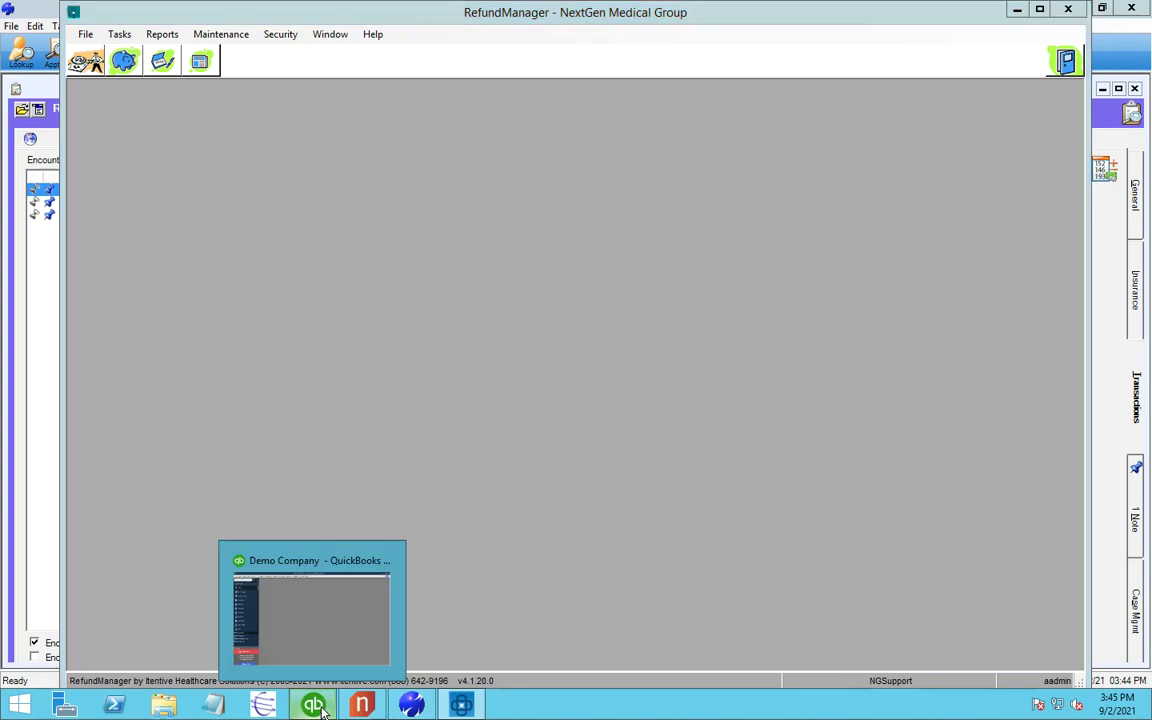
Switch to QuickBooks, open Write Checks, review the exported $100.00 and $122.00 refund checks, and return to the blank check.
{"action": "left_click", "coordinate": [313, 705]}
{"action": "key", "text": "ctrl+w"}
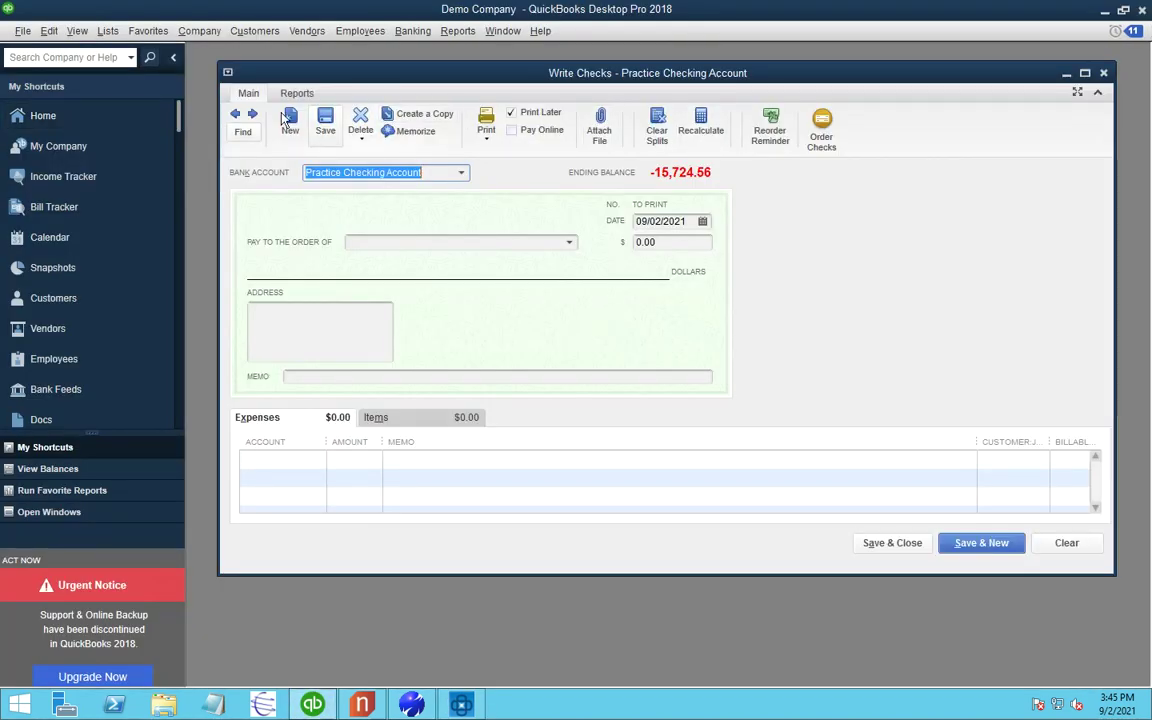
{"action": "left_click", "coordinate": [237, 116]}
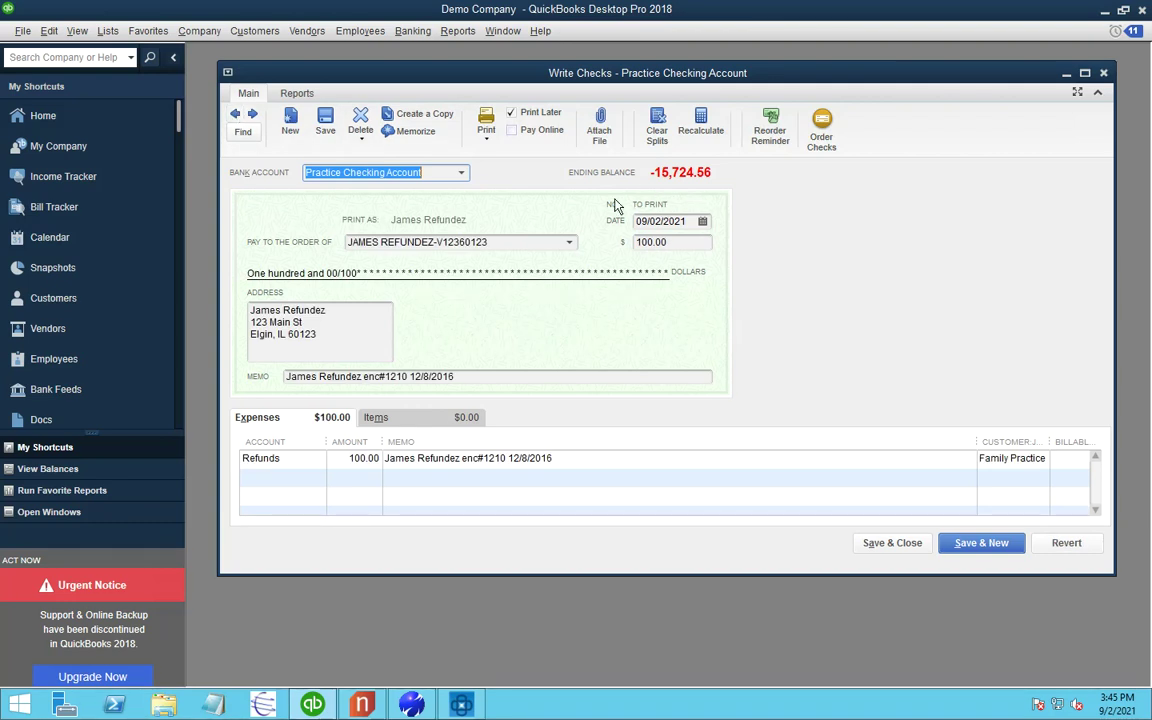
{"action": "left_click", "coordinate": [236, 116]}
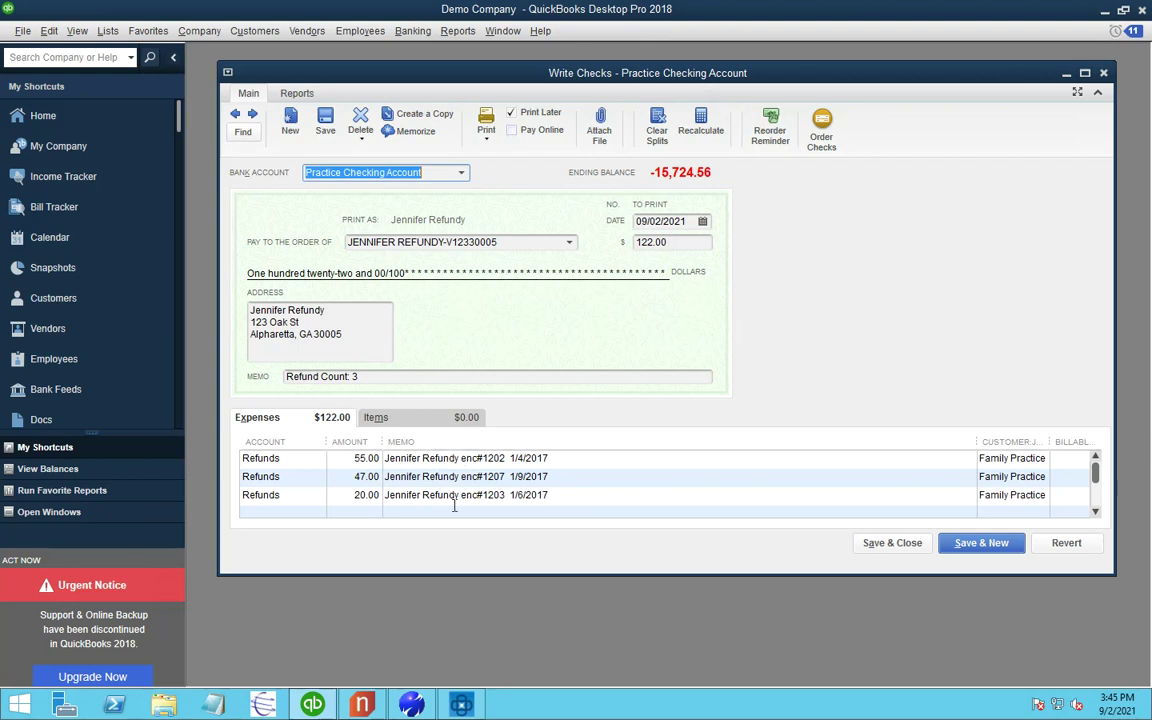
{"action": "left_click", "coordinate": [252, 116]}
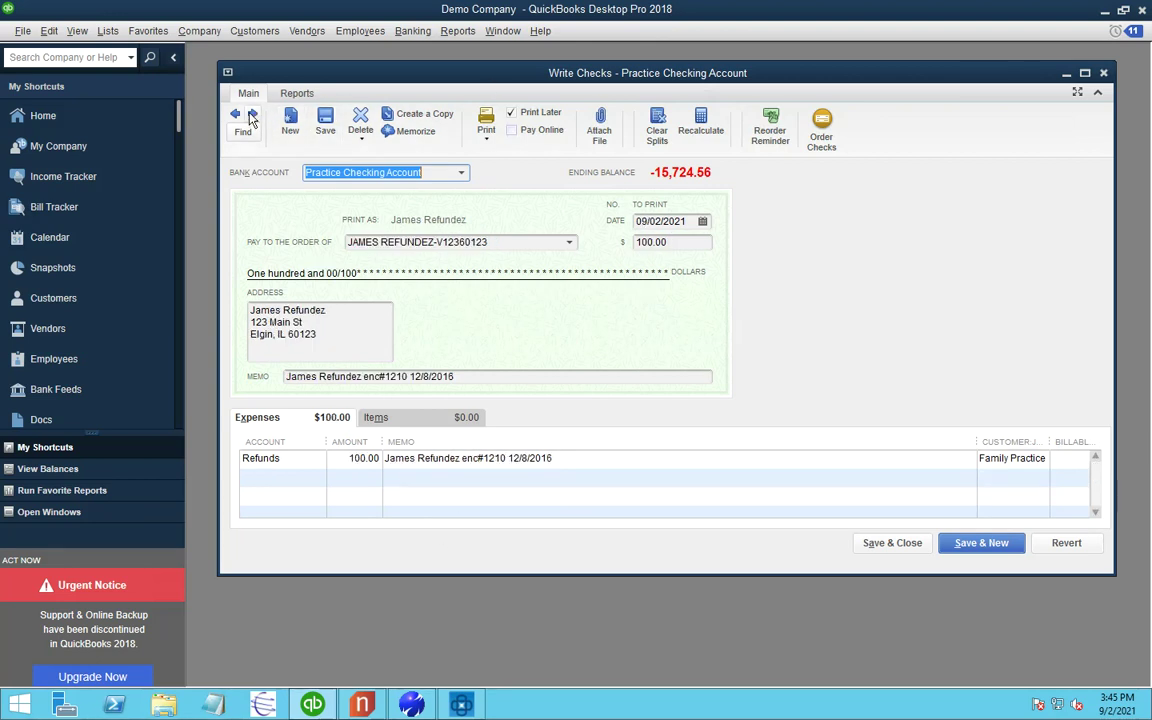
{"action": "left_click", "coordinate": [252, 116]}
Print the batch of pending checks to an XPS file named asdf, confirm they printed correctly, and view the last check's number.
{"action": "left_click", "coordinate": [485, 139]}
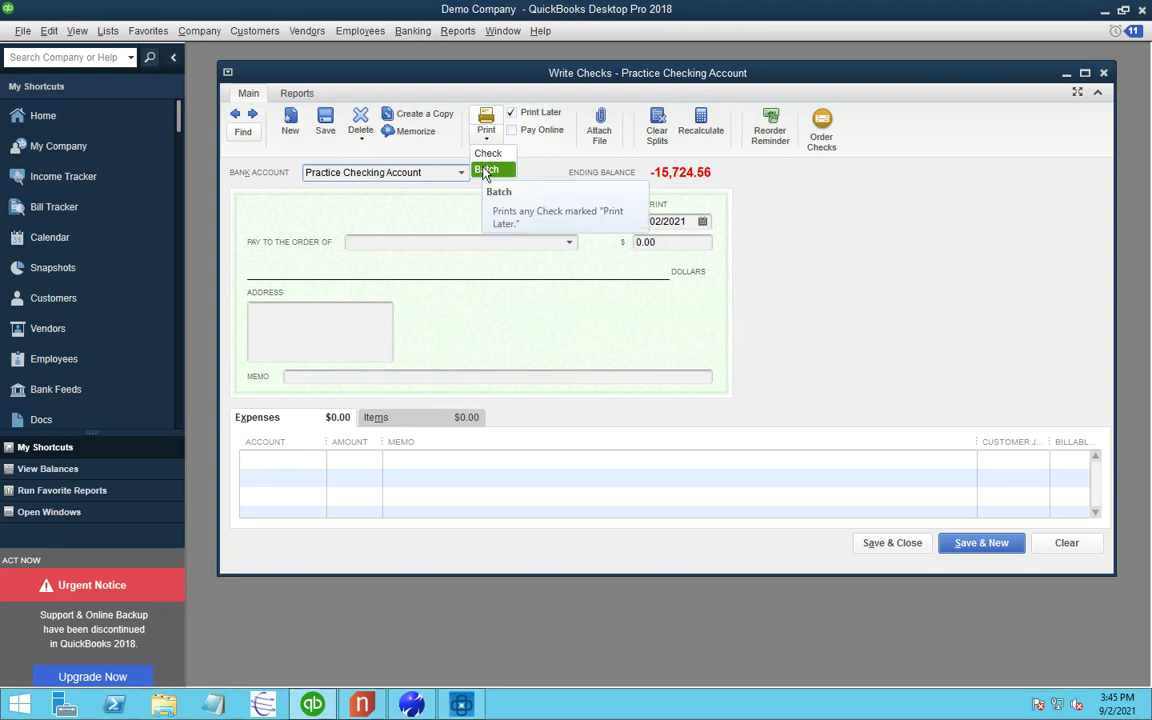
{"action": "left_click", "coordinate": [485, 170]}
{"action": "left_click", "coordinate": [609, 276]}
{"action": "left_click", "coordinate": [592, 283]}
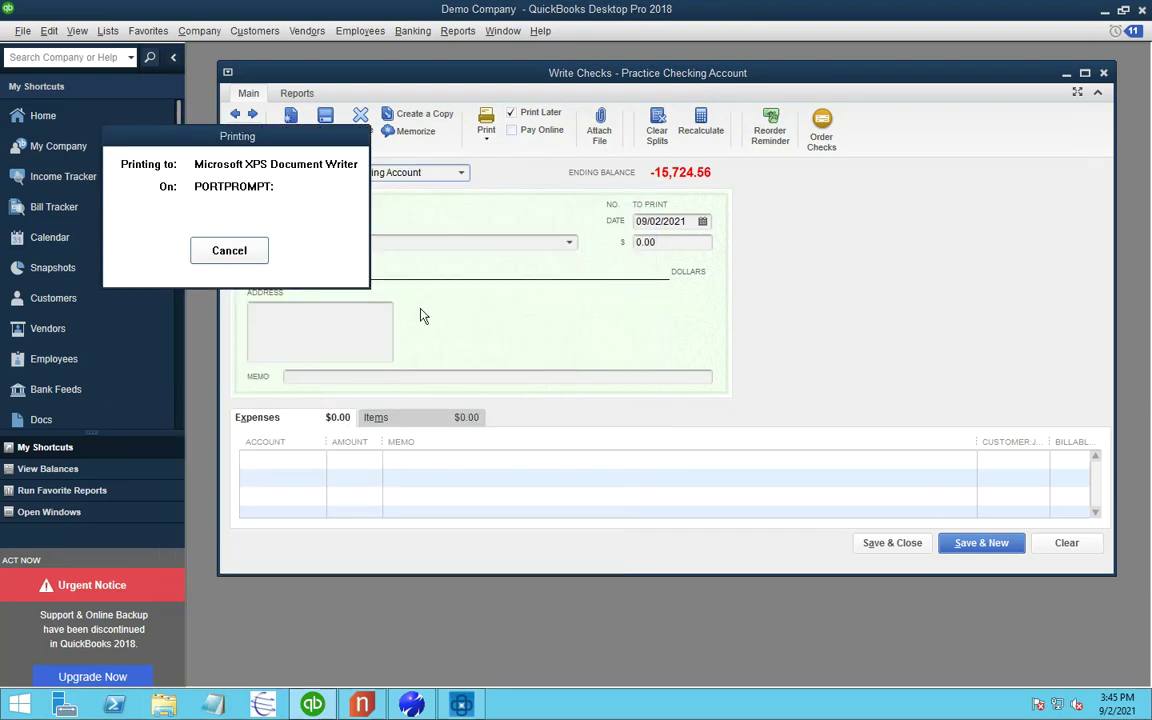
{"action": "type", "text": "asdf"}
{"action": "key", "text": "Return"}
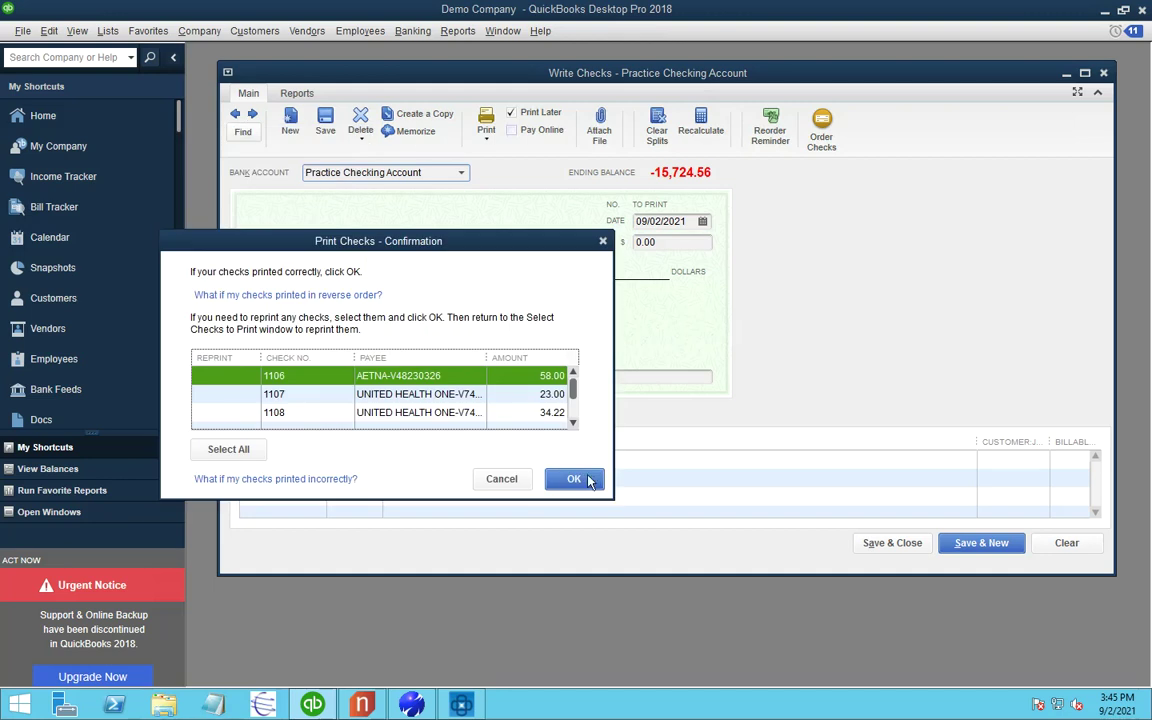
{"action": "left_click", "coordinate": [574, 479]}
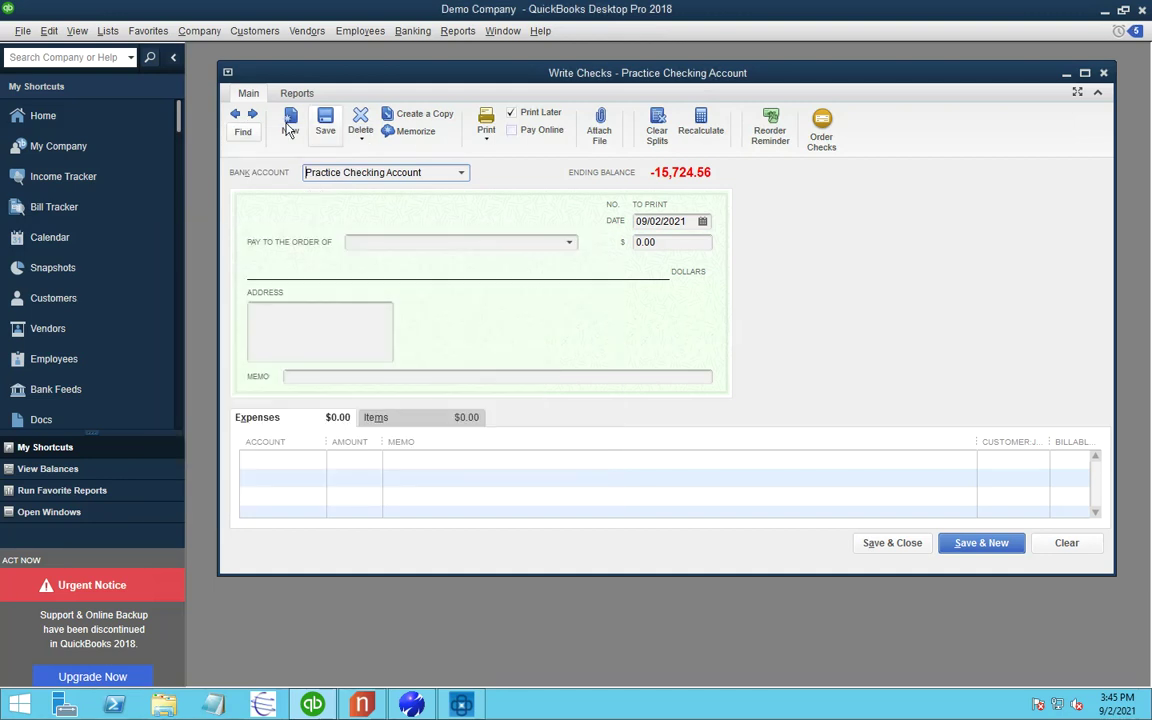
{"action": "left_click", "coordinate": [235, 114]}
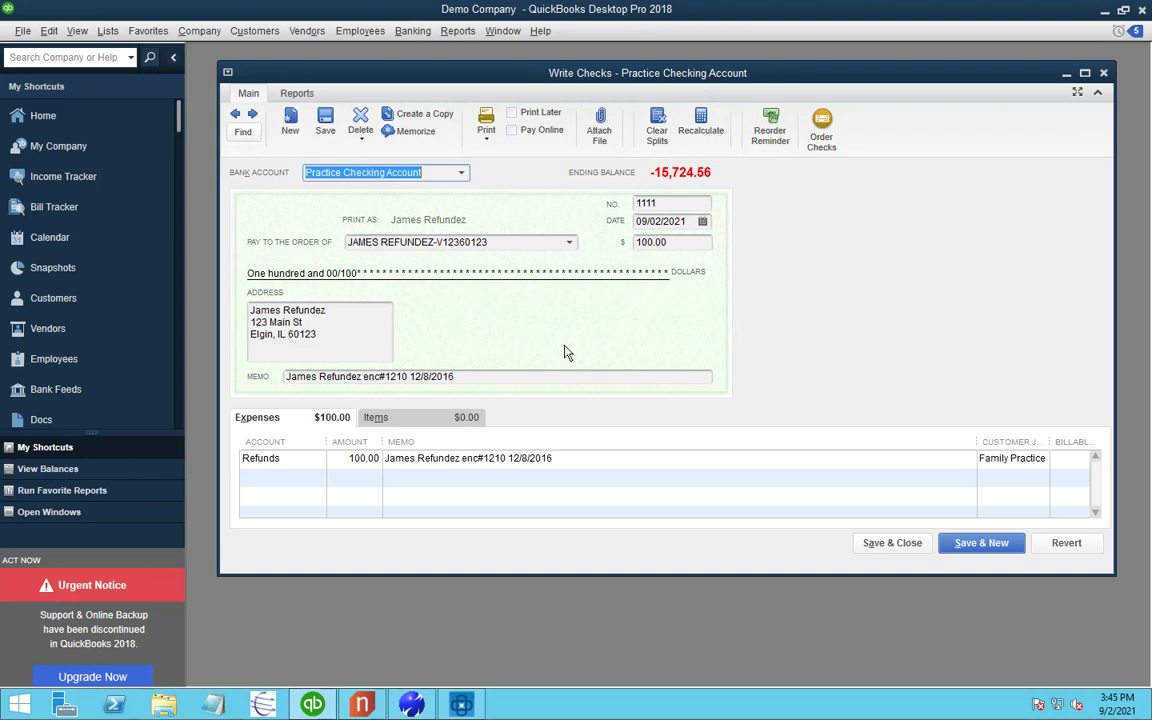
Switch to RefundManager, find the open payment runs, and import the QuickBooks payment data for run 100.
{"action": "left_click", "coordinate": [462, 705]}
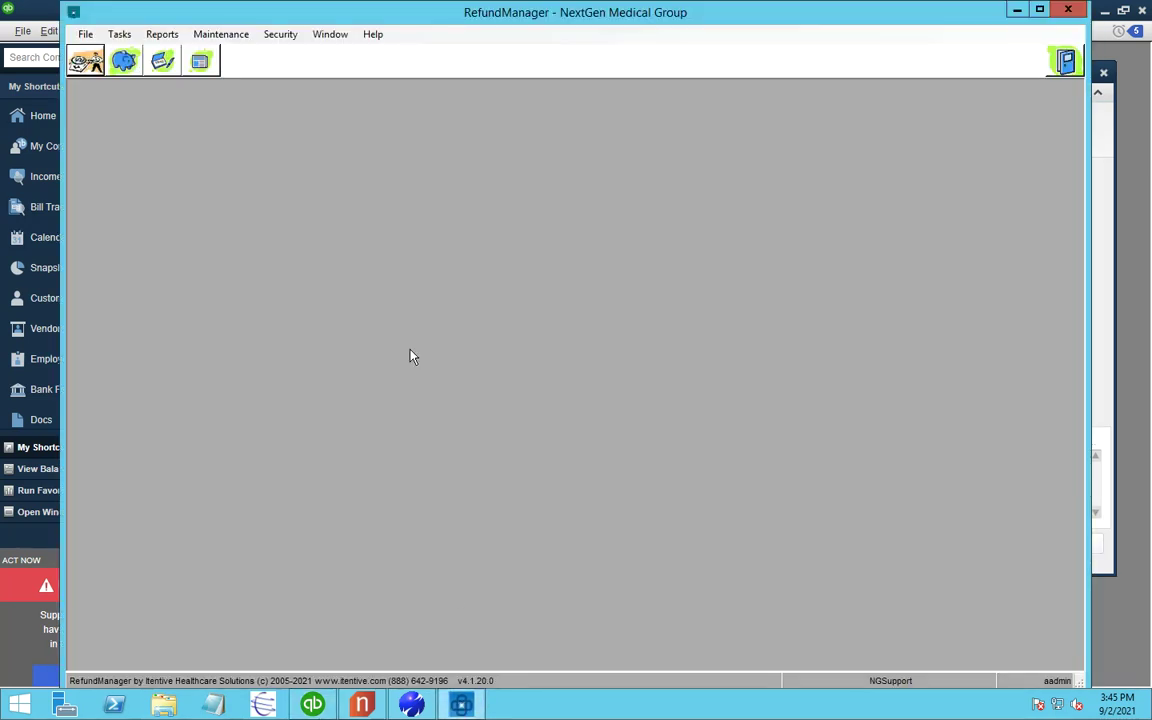
{"action": "left_click", "coordinate": [201, 60]}
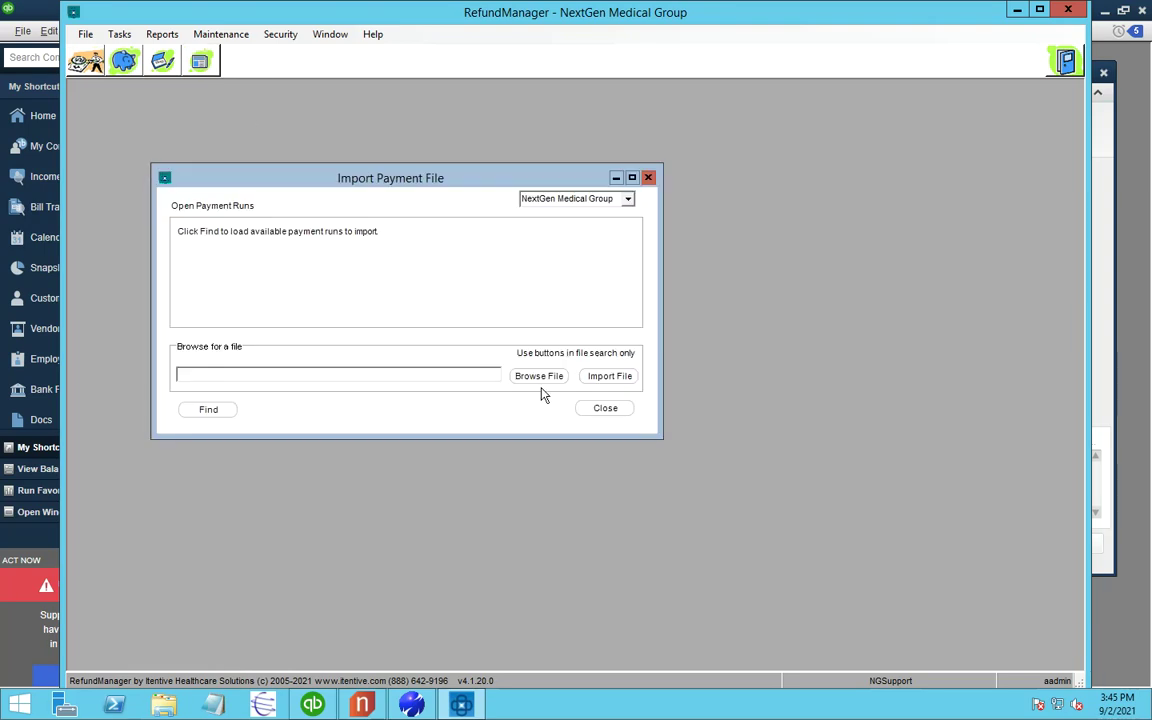
{"action": "left_click", "coordinate": [219, 413]}
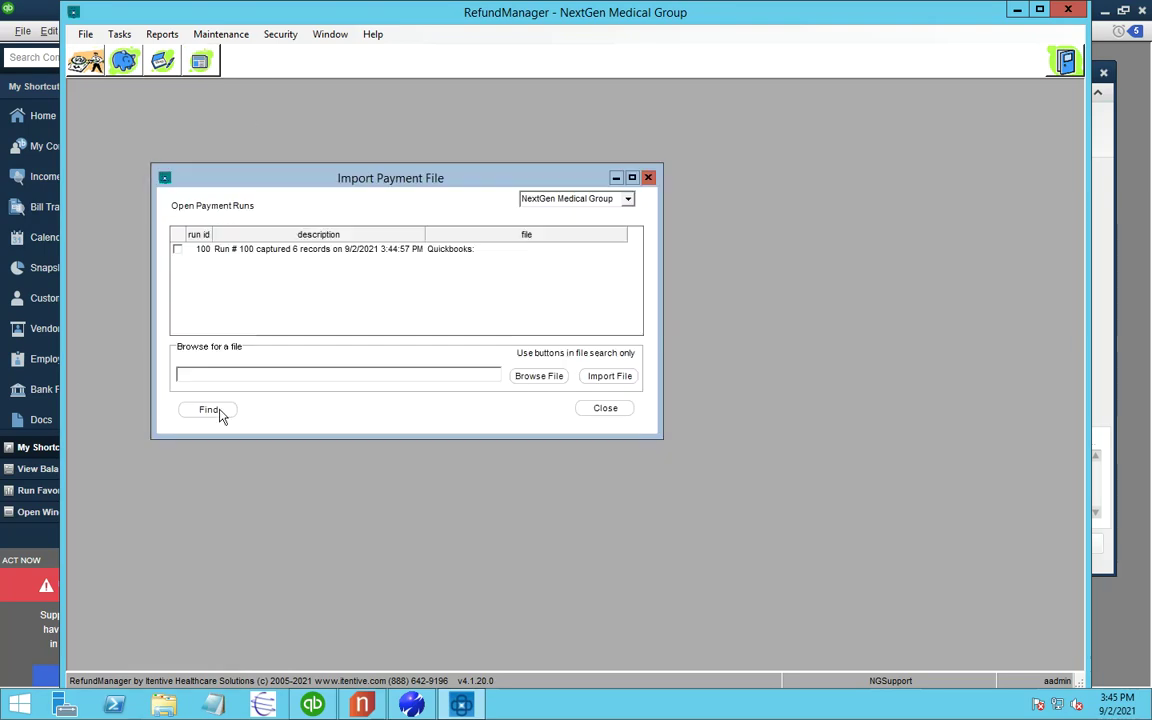
{"action": "right_click", "coordinate": [278, 253]}
{"action": "left_click", "coordinate": [305, 262]}
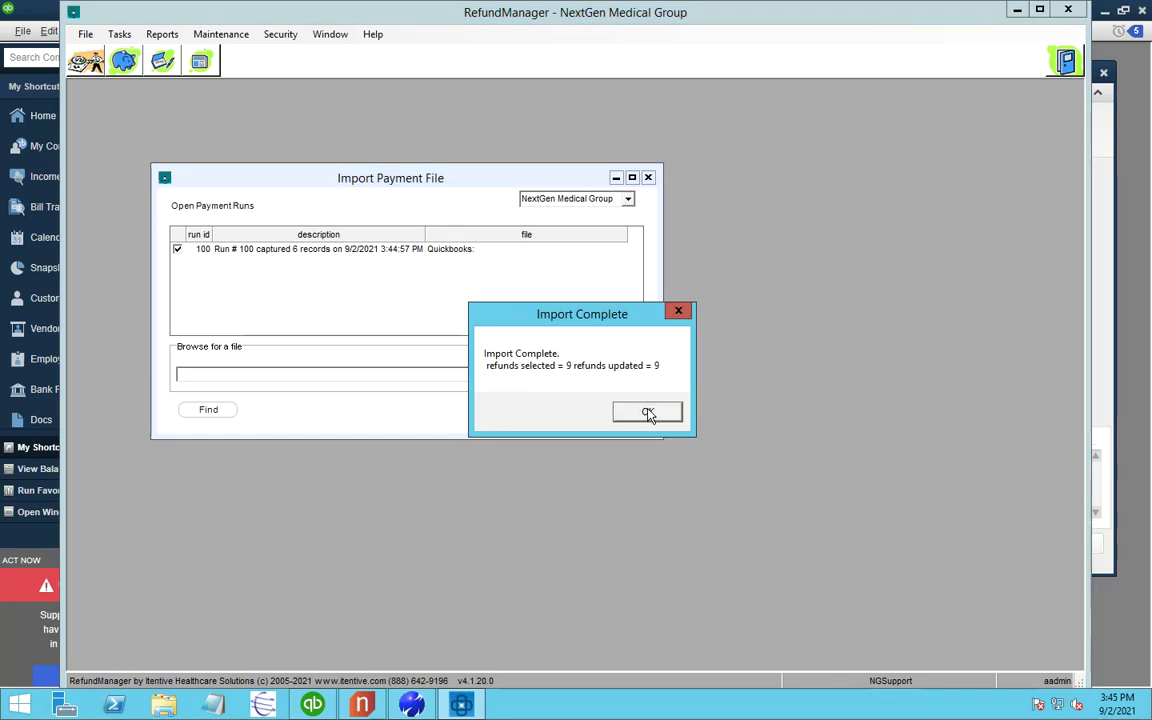
{"action": "left_click", "coordinate": [648, 413]}
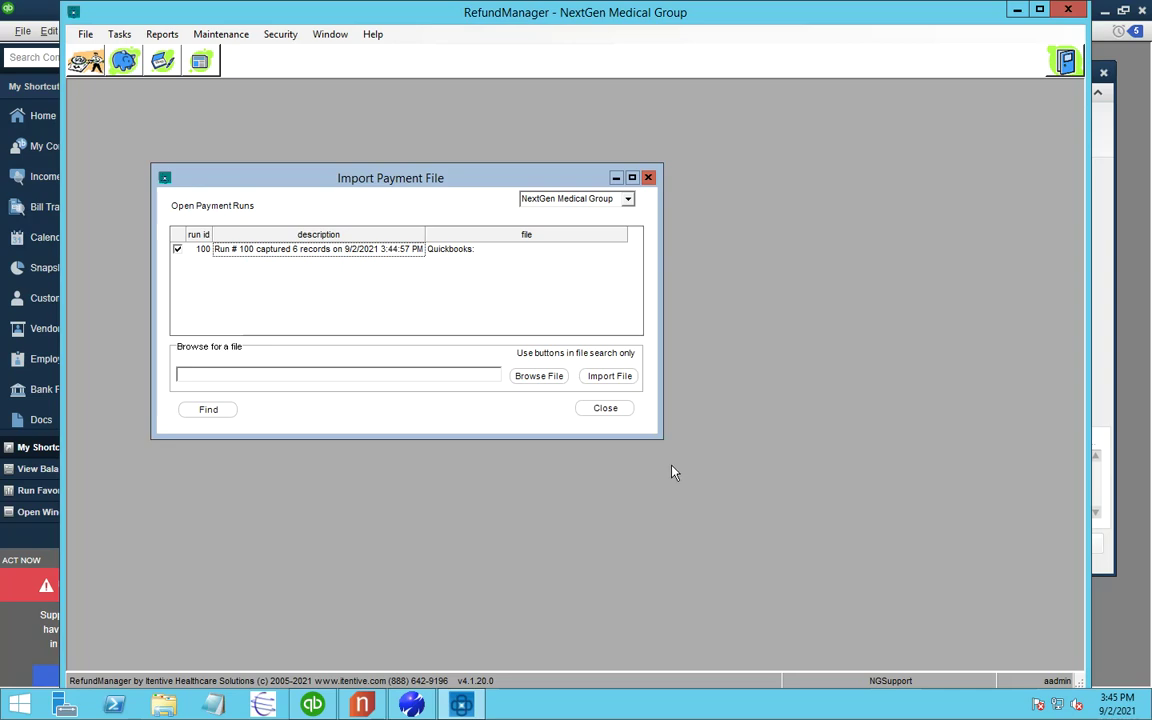
Switch to NextGen, reload the patient's three encounters, and check the updated check note on each Refund Patient transaction.
{"action": "left_click", "coordinate": [362, 705]}
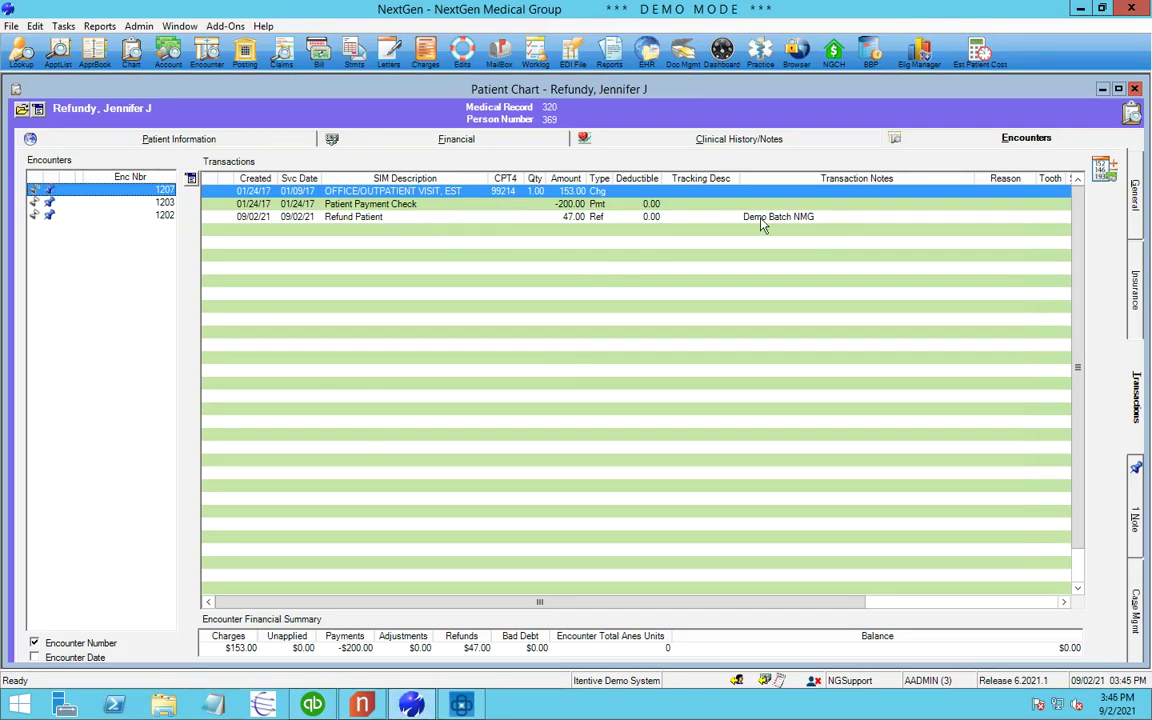
{"action": "left_click", "coordinate": [166, 199]}
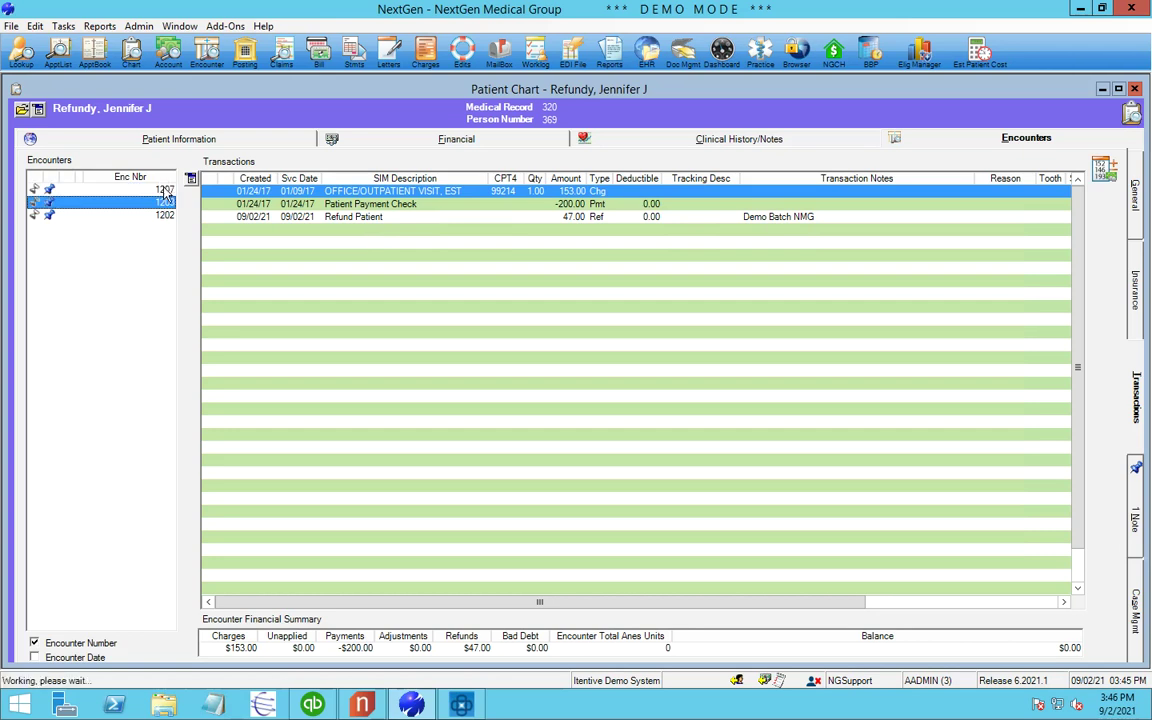
{"action": "left_click", "coordinate": [165, 189]}
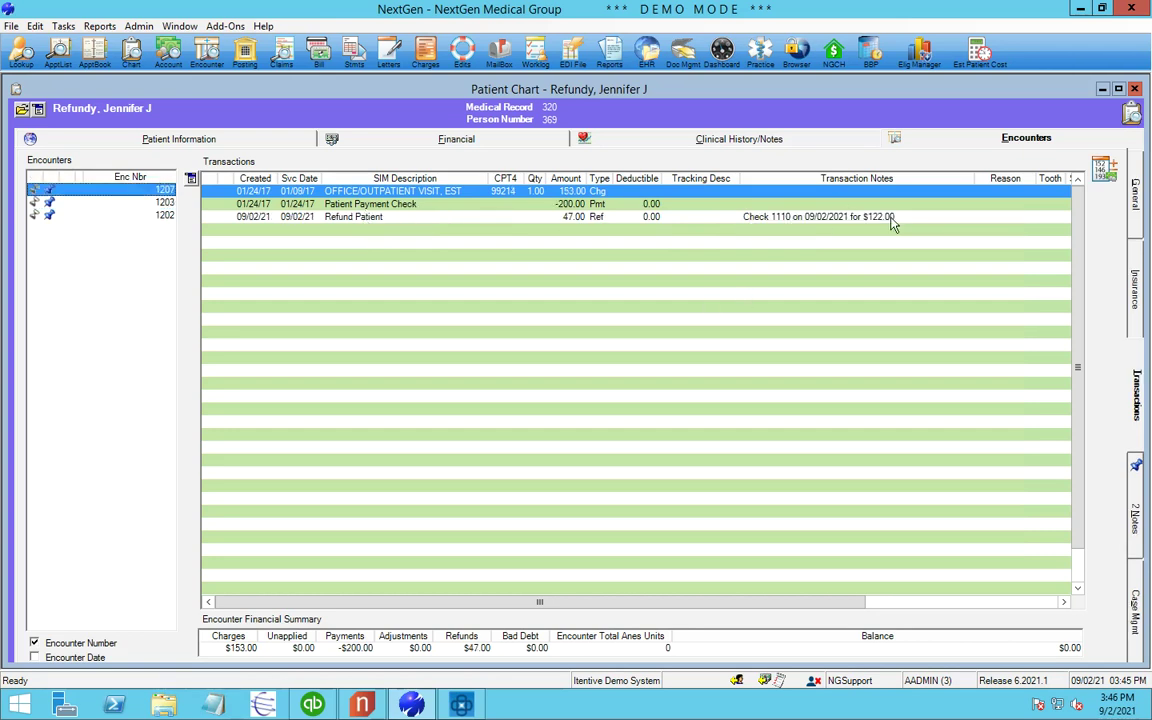
{"action": "left_click", "coordinate": [160, 203]}
{"action": "left_click", "coordinate": [163, 216]}
{"action": "left_click", "coordinate": [160, 189]}
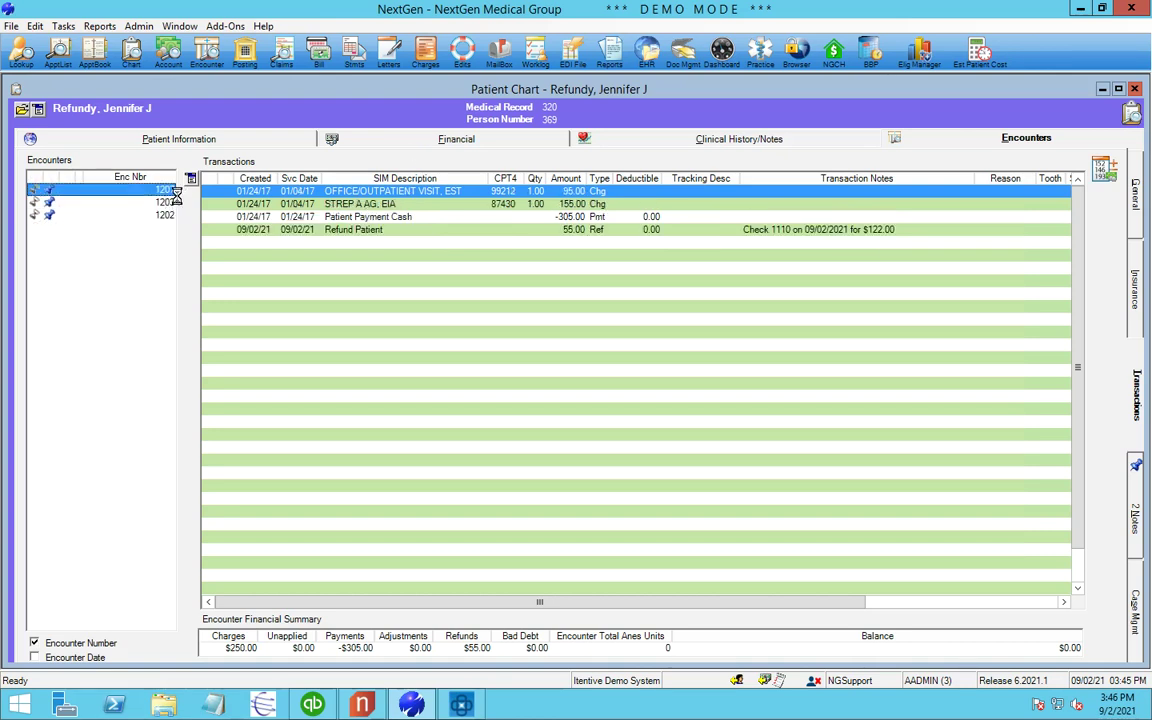
{"action": "left_click", "coordinate": [786, 215]}
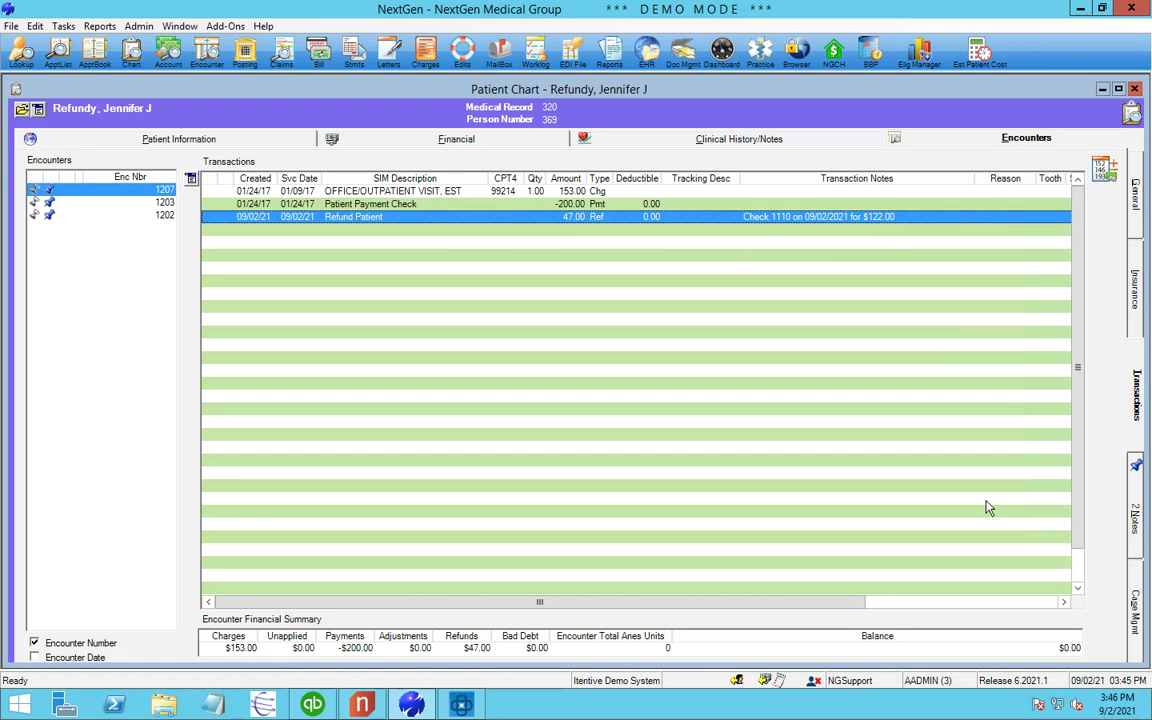
Open the first listed encounter's sealed RefundManager Exported Refund note, review the payee name and address, and close it.
{"action": "left_click", "coordinate": [1140, 522]}
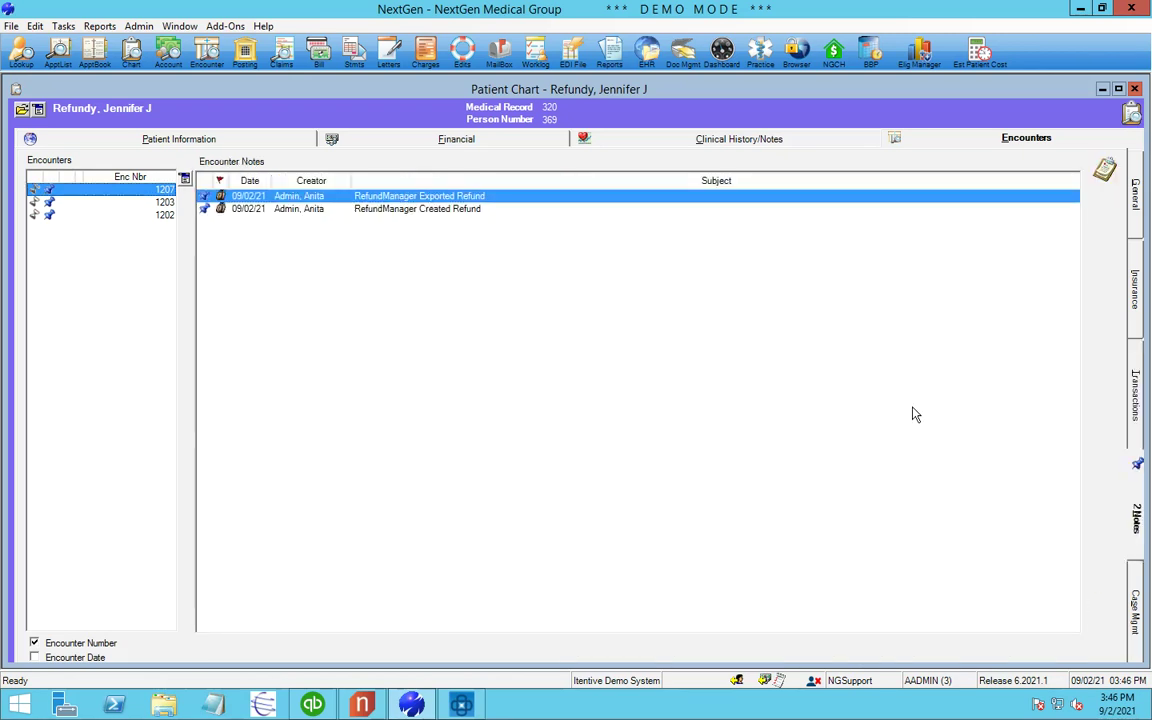
{"action": "double_click", "coordinate": [427, 198]}
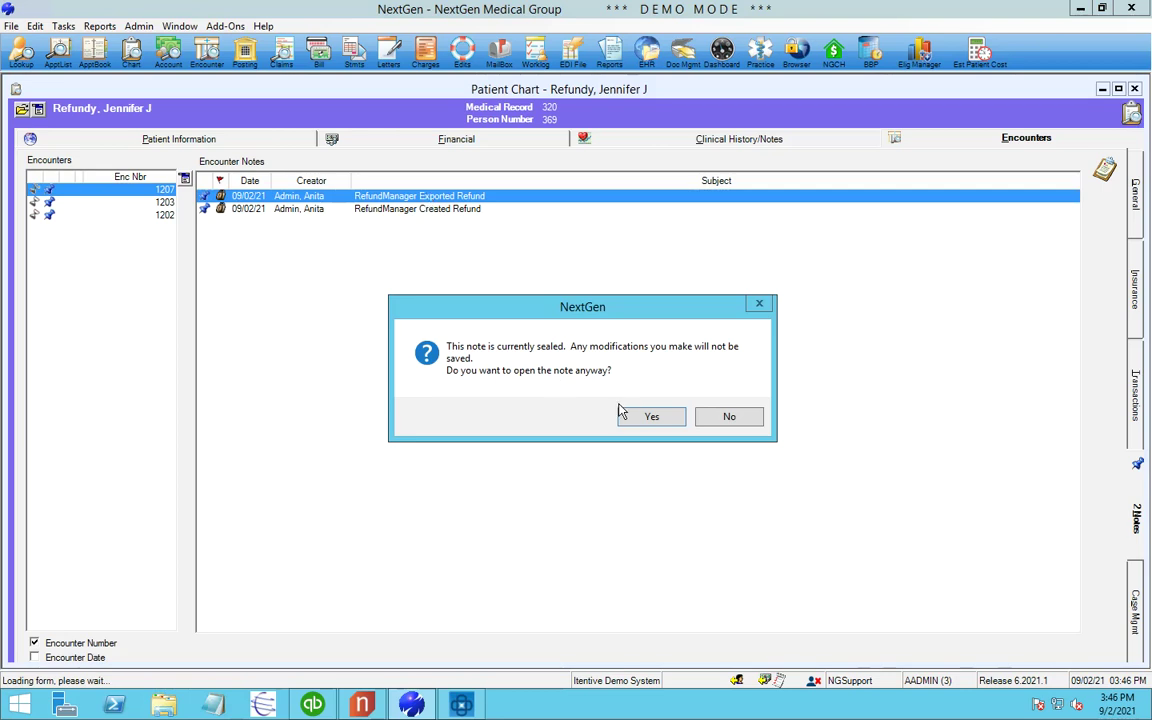
{"action": "left_click", "coordinate": [647, 417]}
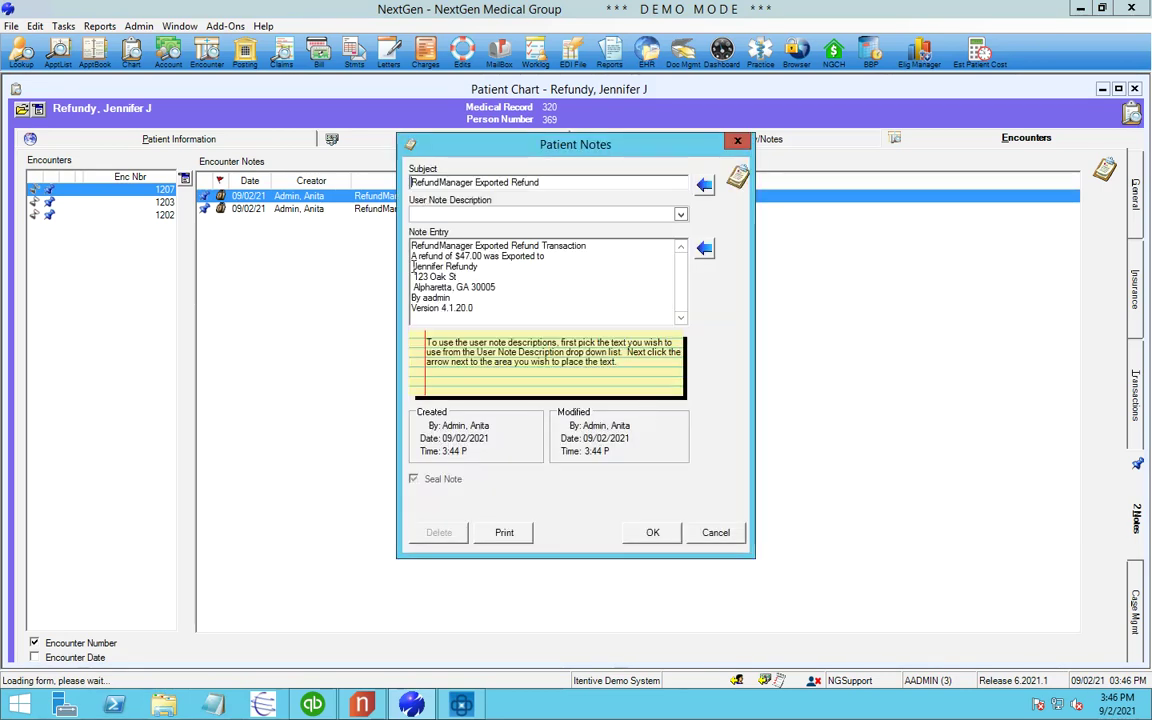
{"action": "left_click", "coordinate": [571, 290], "text": "shift"}
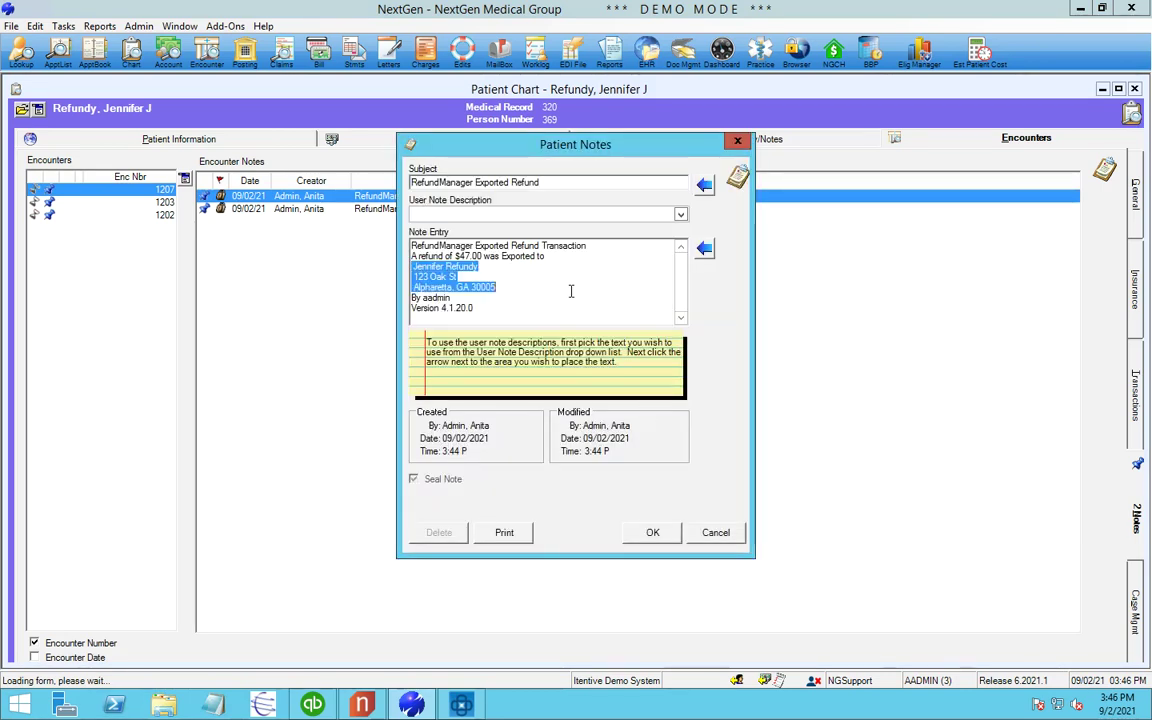
{"action": "left_click", "coordinate": [652, 533]}
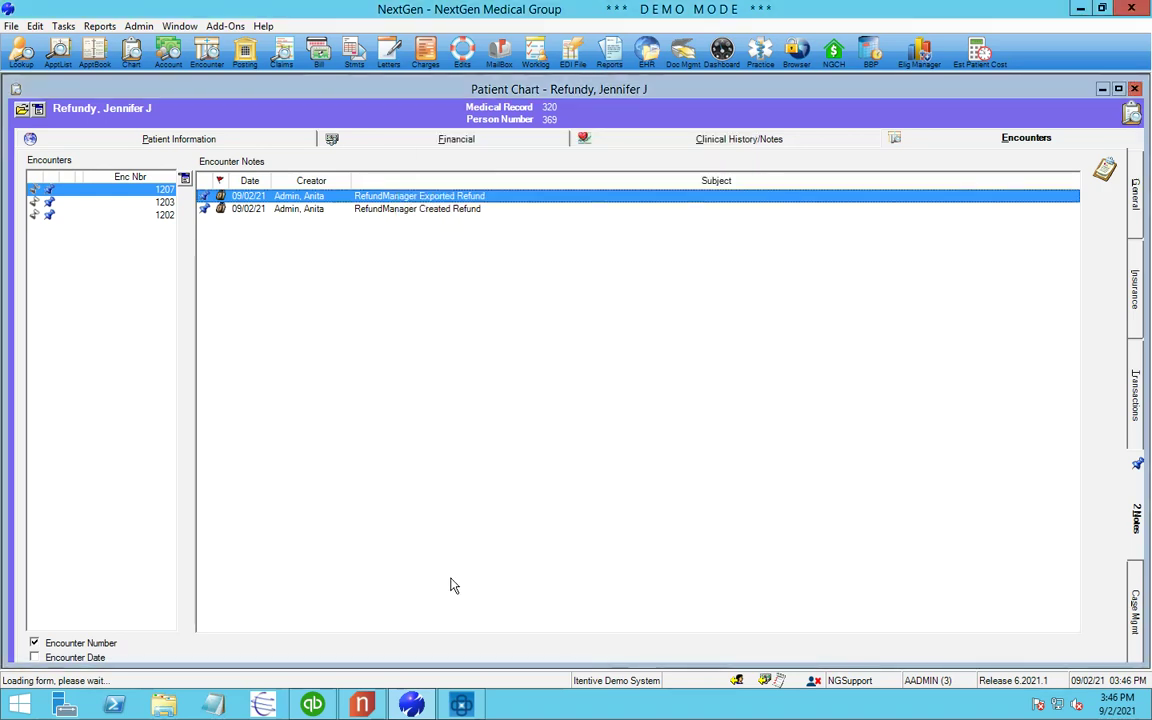
Switch to RefundManager and close the Import Payment File window.
{"action": "left_click", "coordinate": [459, 706]}
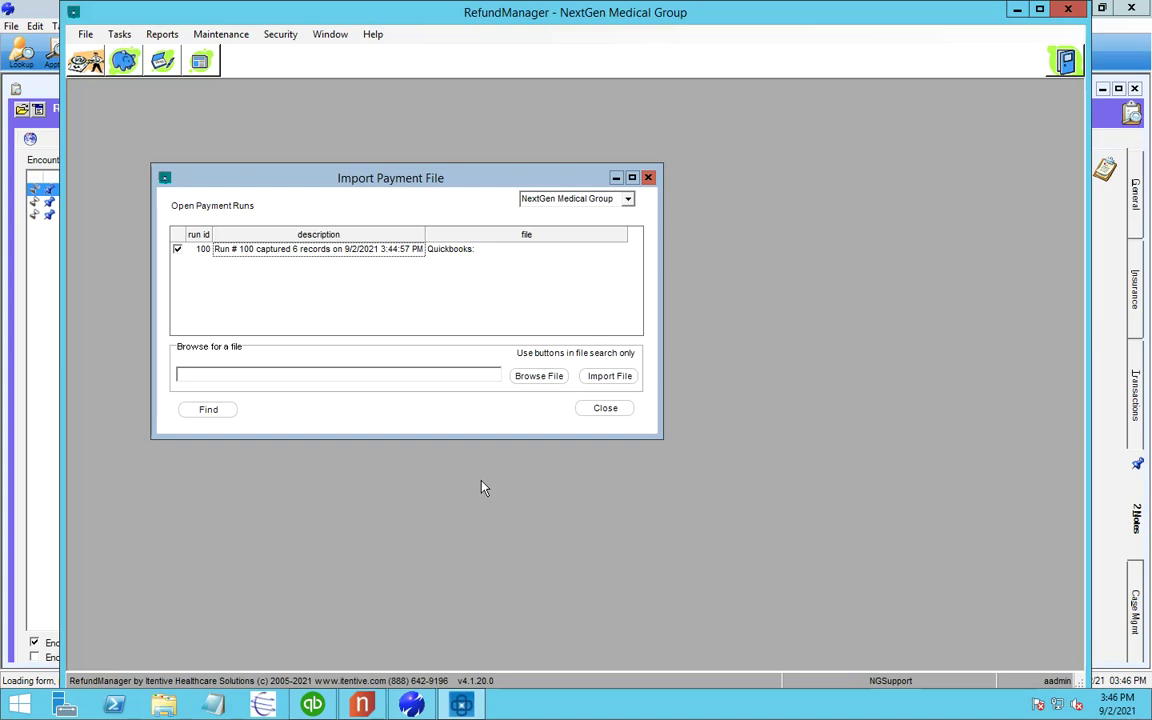
{"action": "left_click", "coordinate": [605, 409]}
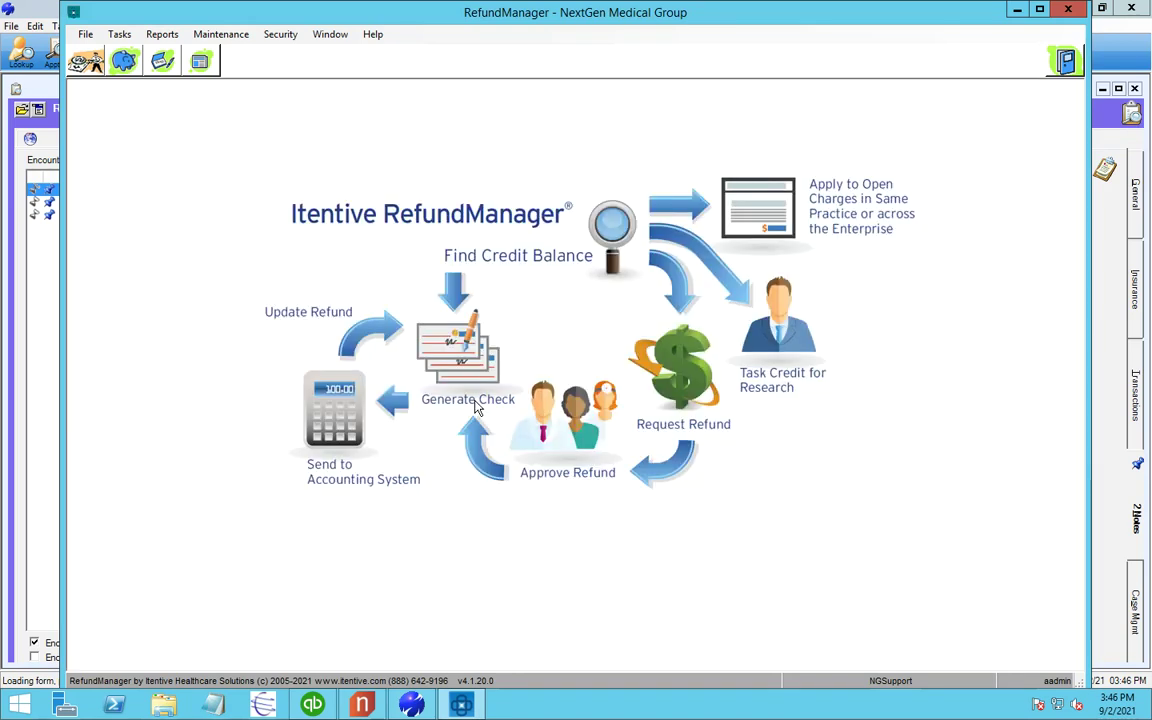